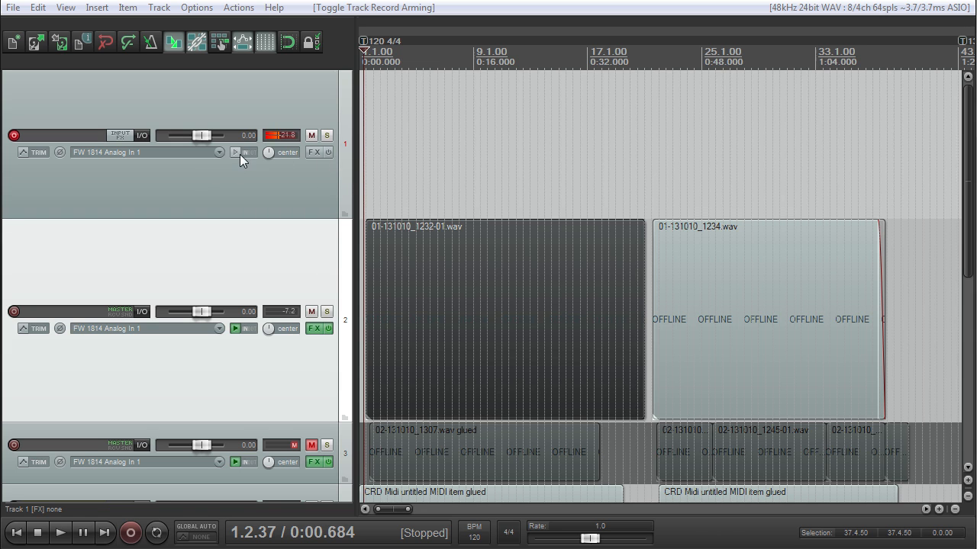
Step: Load Kuassa Amplifikation One onto Track 1 from the VST_64 Plugs > Kuassa folder
{"action": "left_click", "coordinate": [315, 153]}
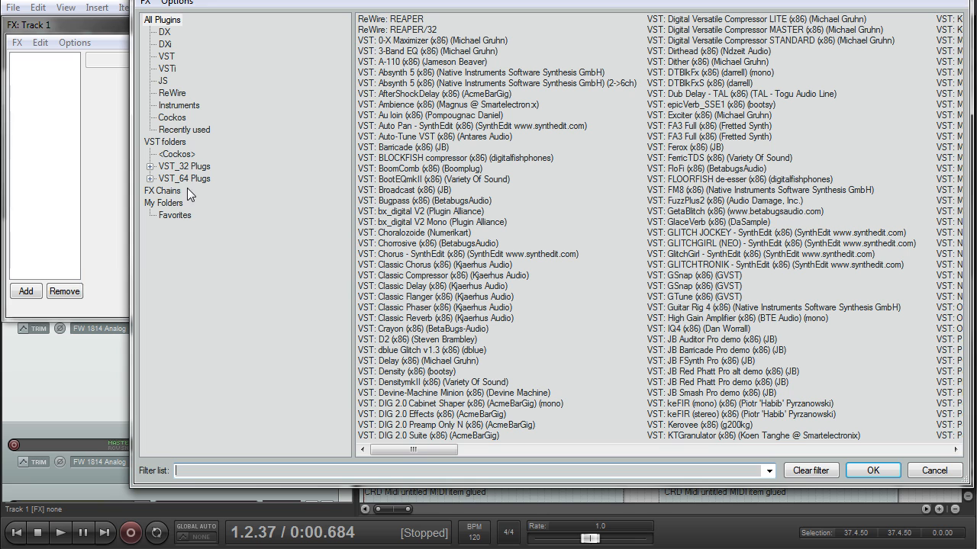
{"action": "left_click", "coordinate": [185, 179]}
{"action": "left_click", "coordinate": [96, 218]}
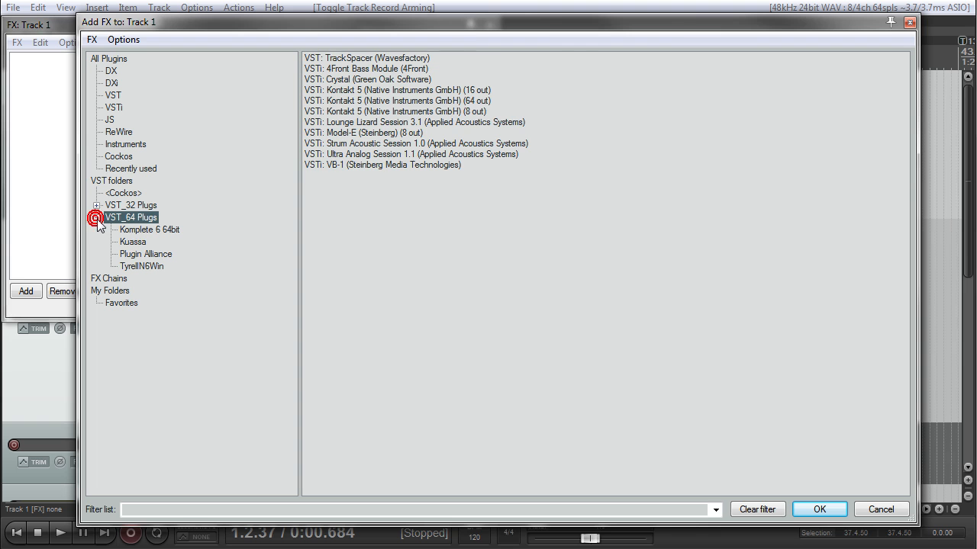
{"action": "left_click", "coordinate": [133, 242]}
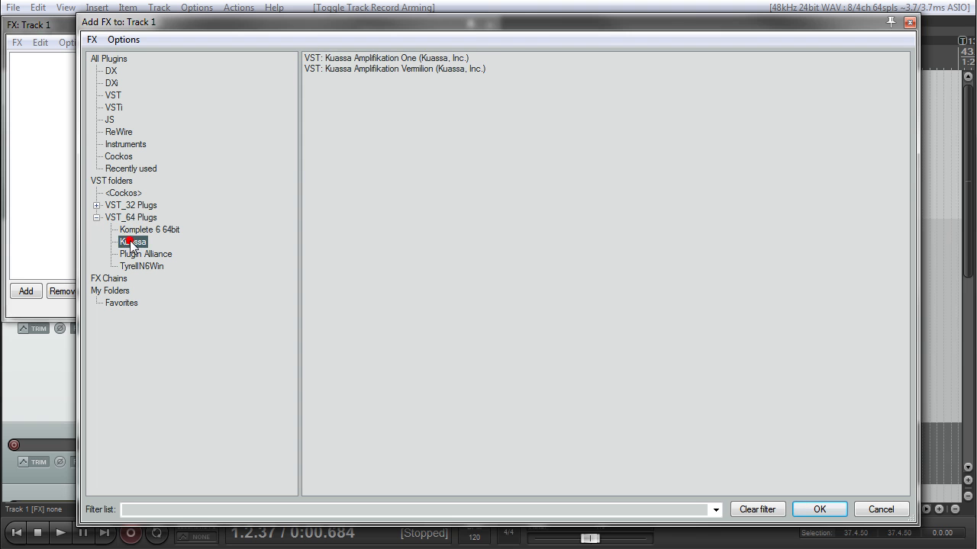
{"action": "double_click", "coordinate": [378, 64]}
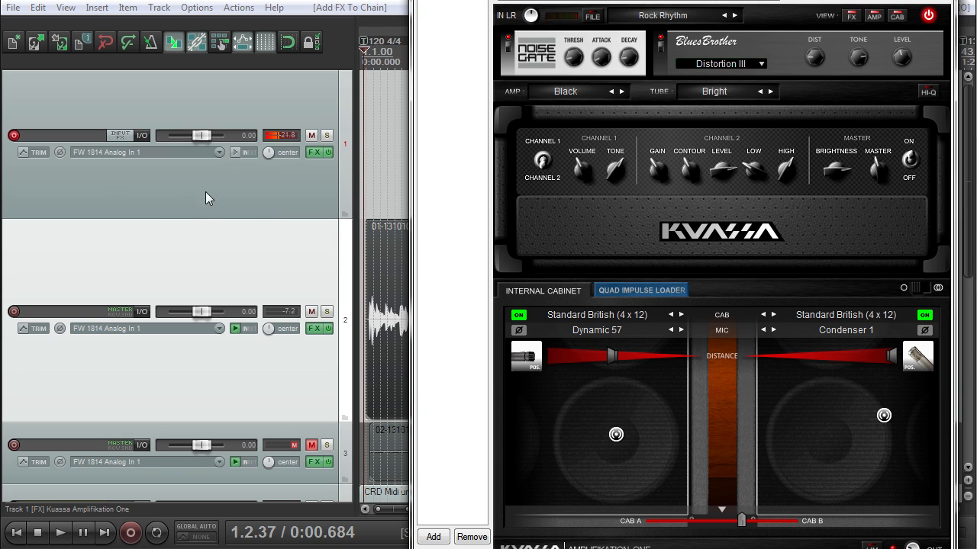
Step: Record-arm Track 1 and turn on its record monitoring
{"action": "left_click", "coordinate": [234, 152]}
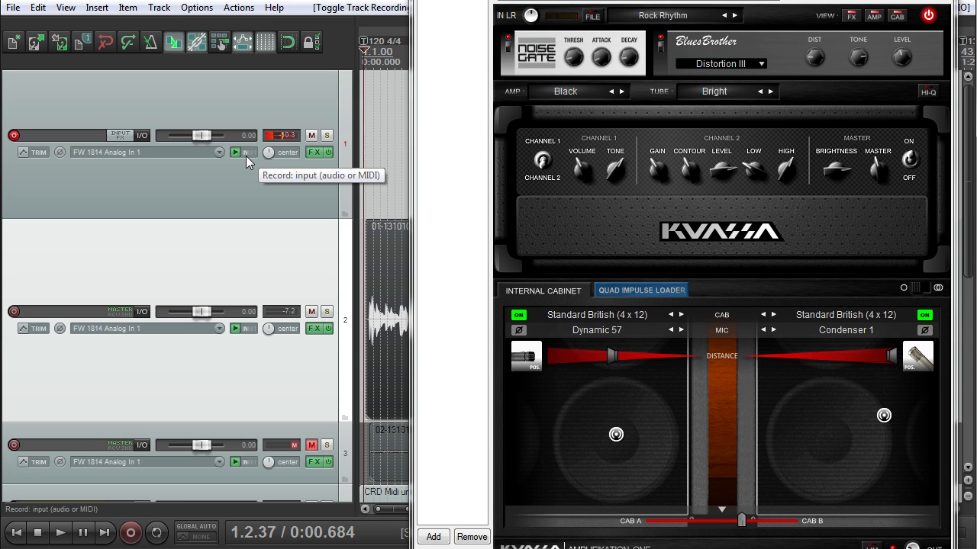
{"action": "left_click", "coordinate": [262, 190]}
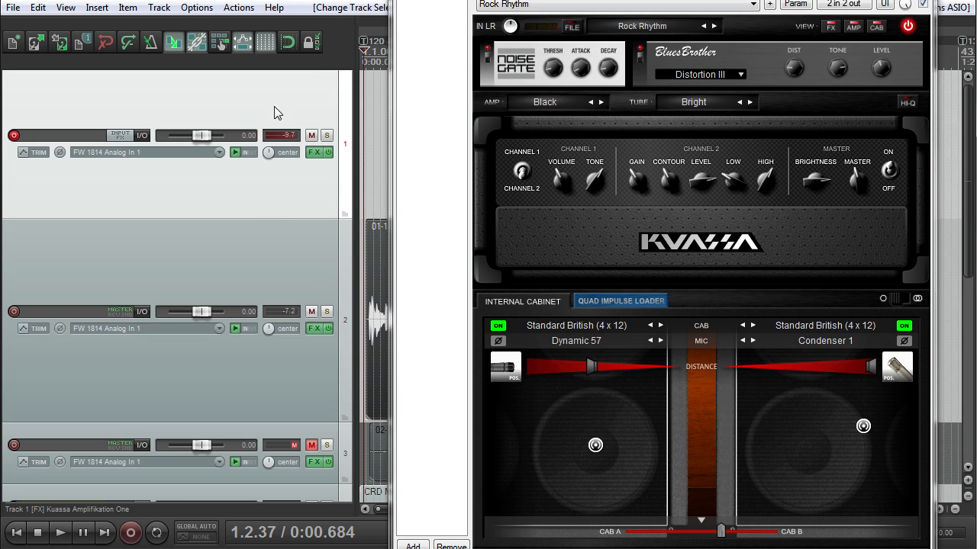
{"action": "left_click_drag", "start_coordinate": [489, 1], "coordinate": [442, 0]}
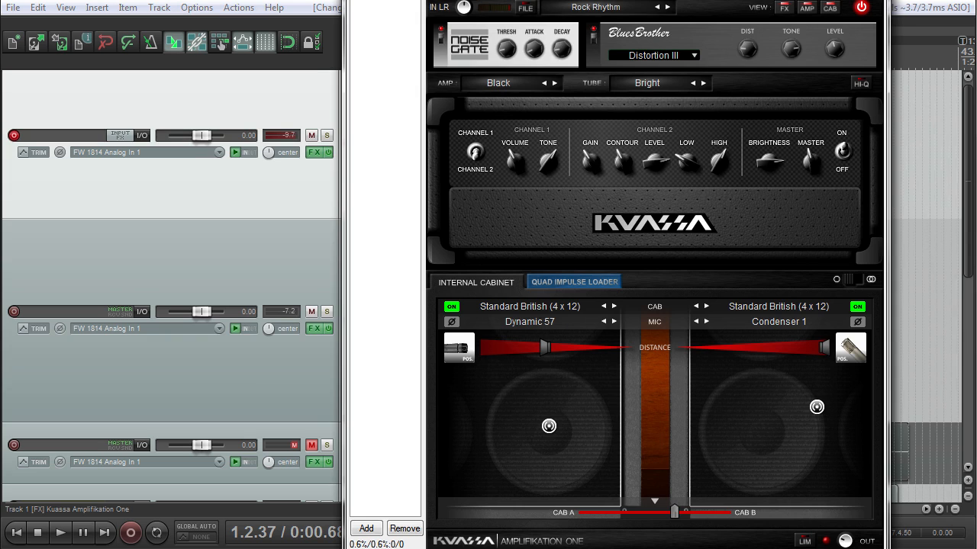
{"action": "left_click", "coordinate": [193, 203]}
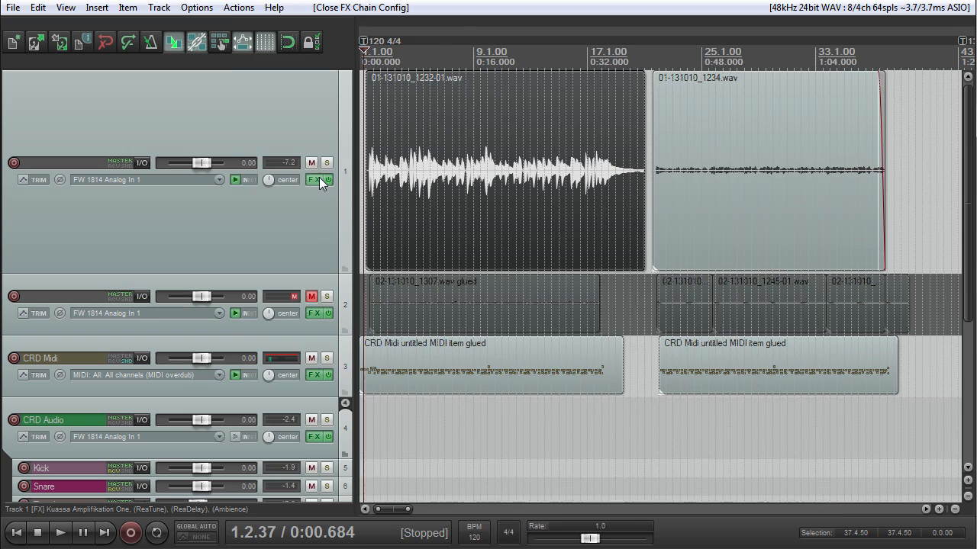
{"action": "left_click", "coordinate": [318, 176]}
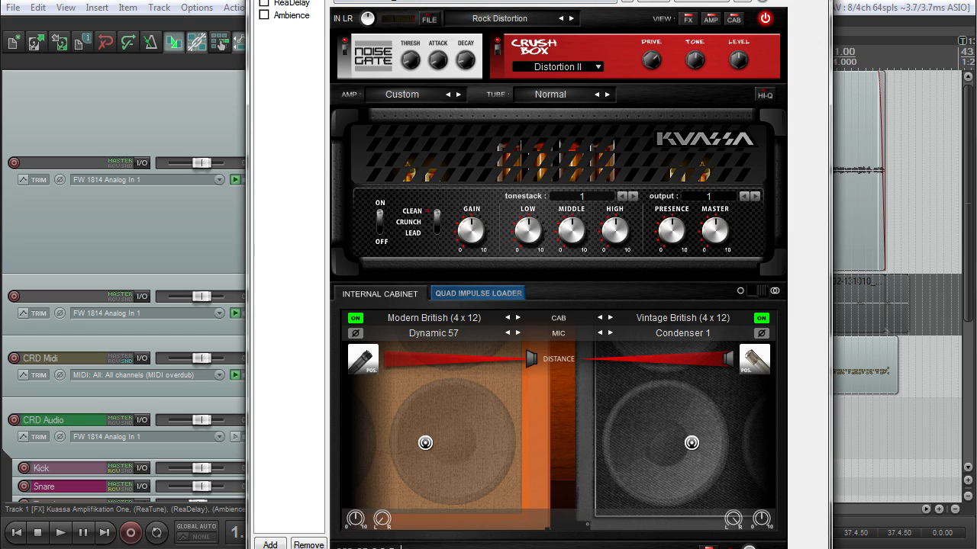
Step: Preview ReaTune, ReaDelay and Ambience in Track 1's FX chain, then return to Amplifikation One
{"action": "left_click", "coordinate": [295, 0]}
{"action": "left_click", "coordinate": [296, 3]}
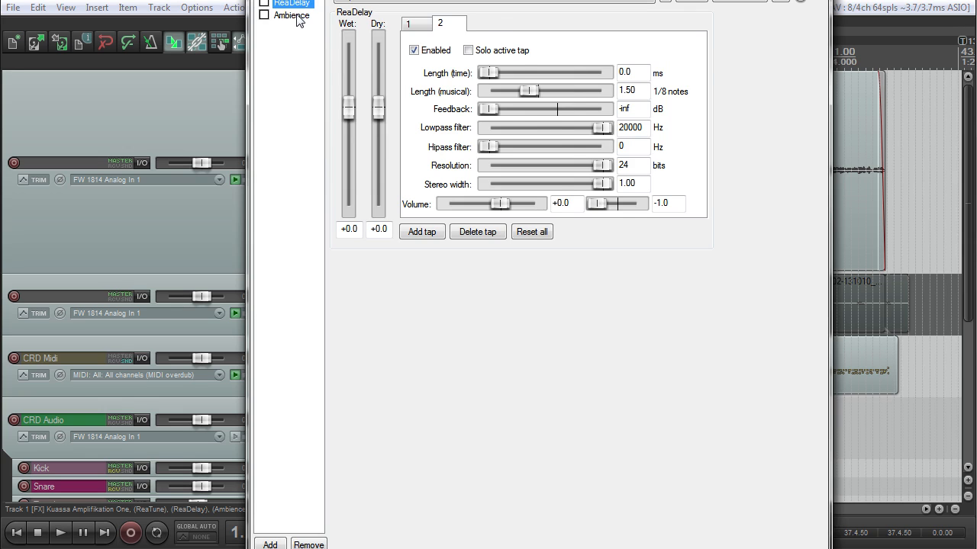
{"action": "left_click", "coordinate": [296, 16]}
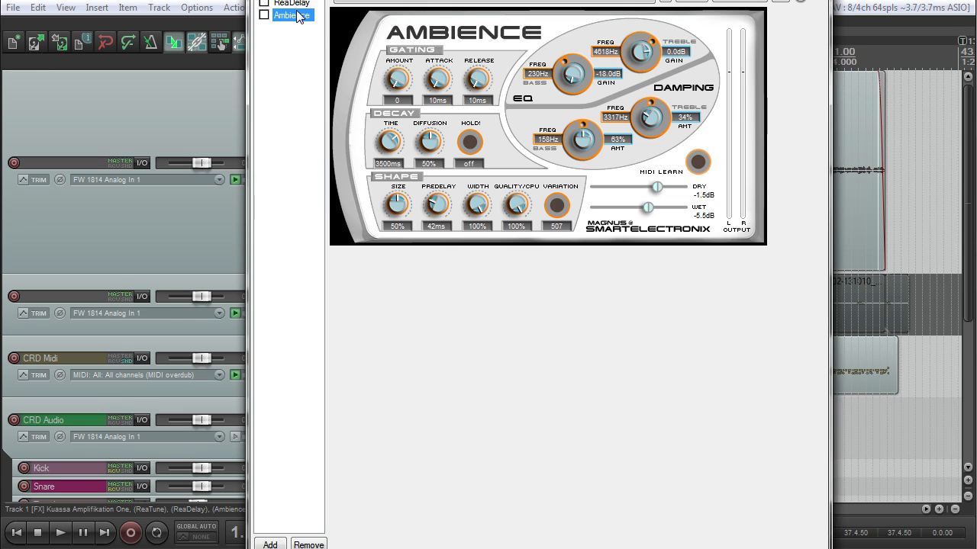
{"action": "left_click", "coordinate": [294, 0]}
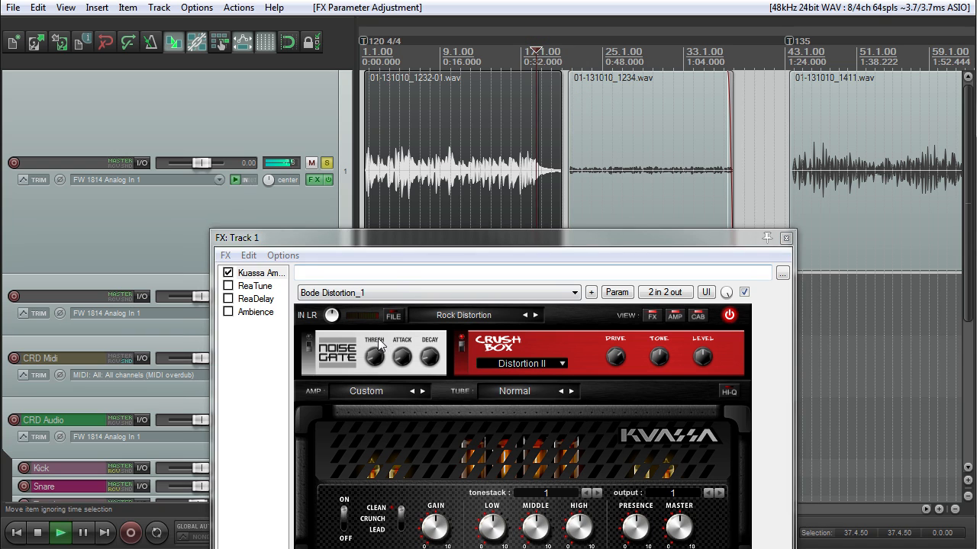
Step: Toggle Amplifikation One's noise gate and stop playback
{"action": "left_click", "coordinate": [312, 349]}
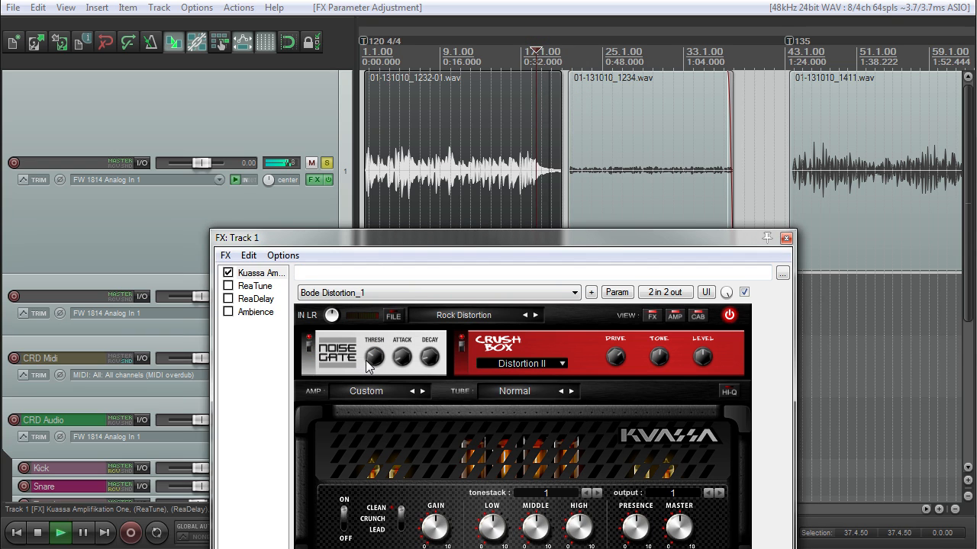
{"action": "key", "text": "space"}
{"action": "left_click_drag", "start_coordinate": [471, 235], "coordinate": [502, 12]}
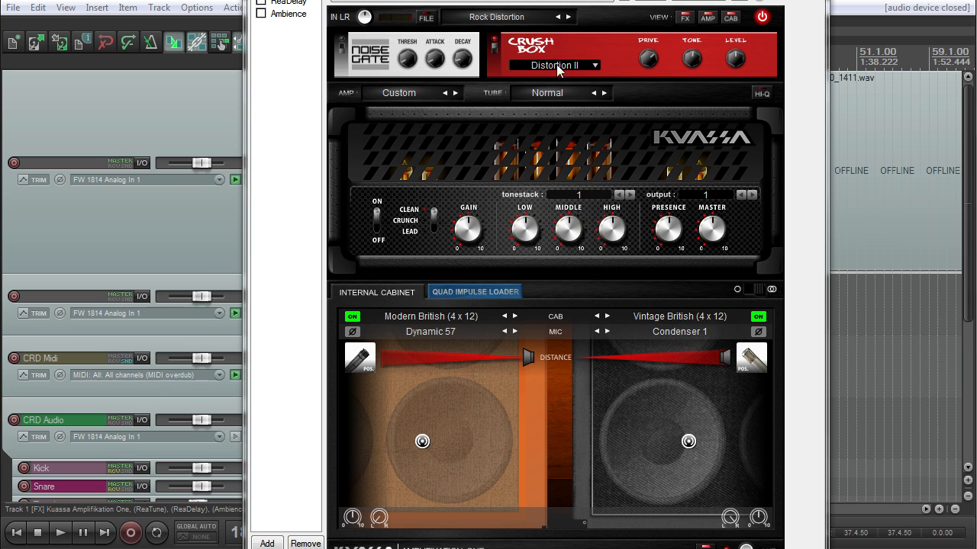
Step: Change the stompbox from the Distortion II Crush Box to the Pro Overdrive pedal
{"action": "left_click", "coordinate": [588, 66]}
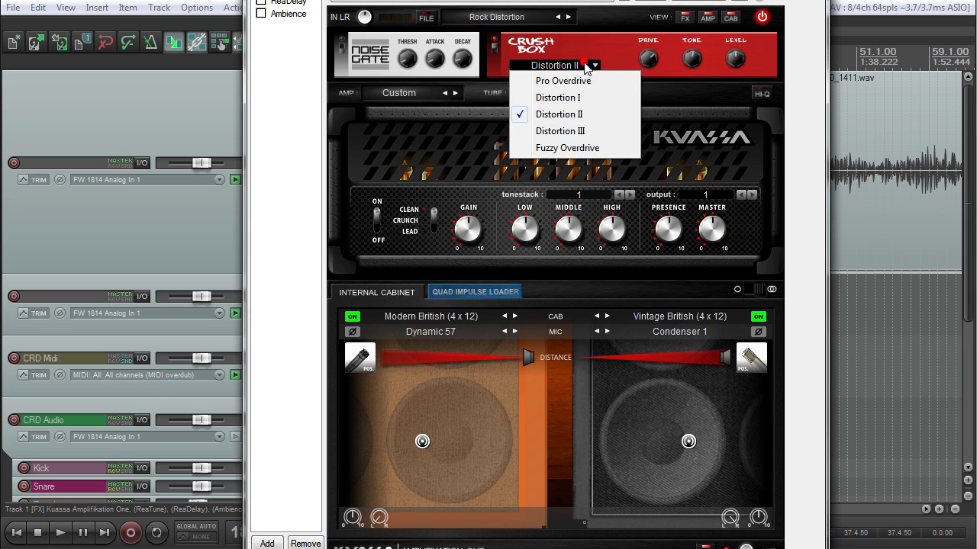
{"action": "left_click", "coordinate": [588, 54]}
{"action": "left_click", "coordinate": [586, 66]}
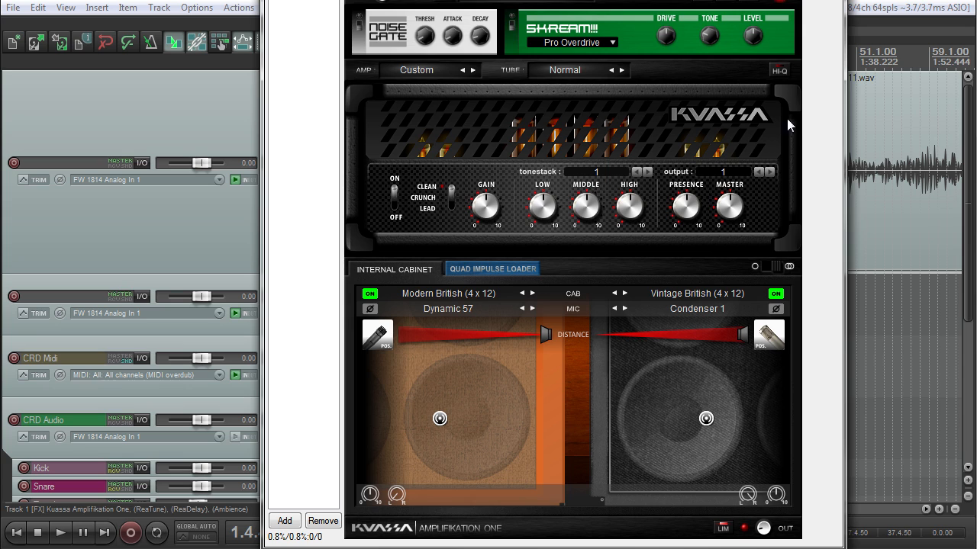
Step: Keep the Custom amp and Normal tube, and switch on Hi-Q processing
{"action": "left_click", "coordinate": [435, 71]}
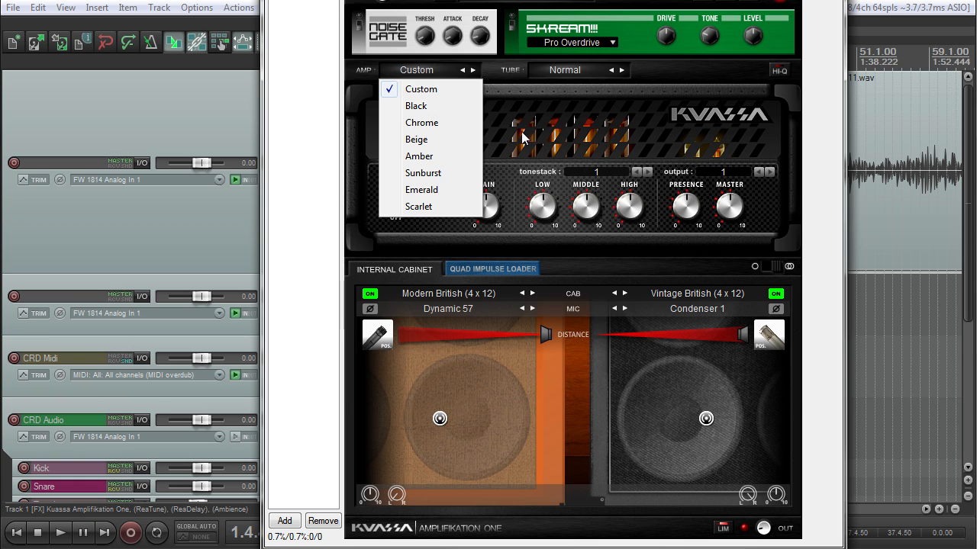
{"action": "left_click", "coordinate": [551, 71]}
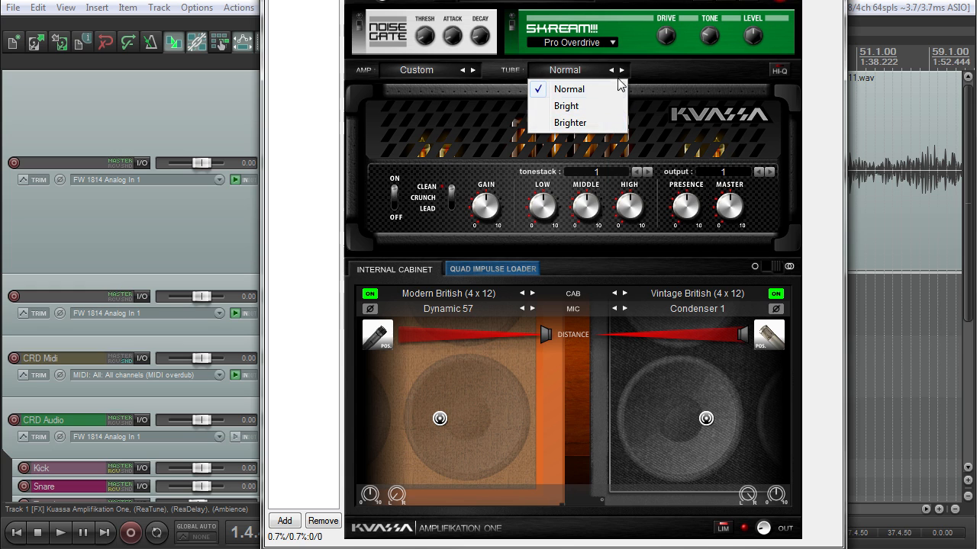
{"action": "left_click", "coordinate": [650, 70]}
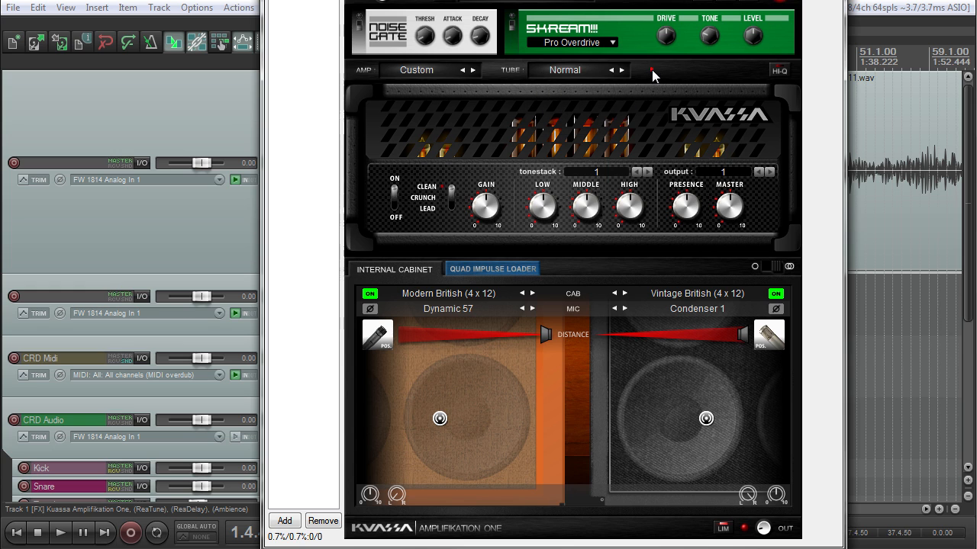
{"action": "left_click", "coordinate": [582, 70]}
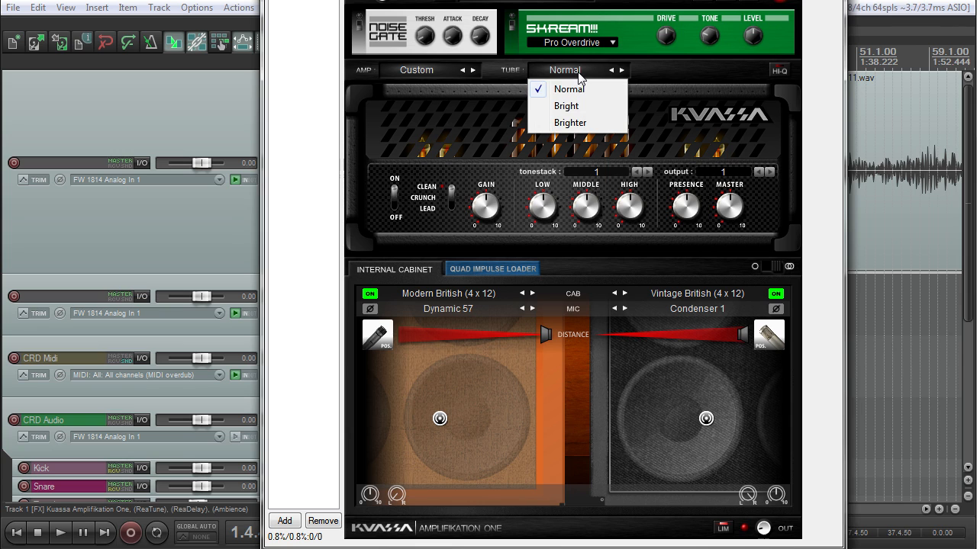
{"action": "left_click", "coordinate": [676, 71]}
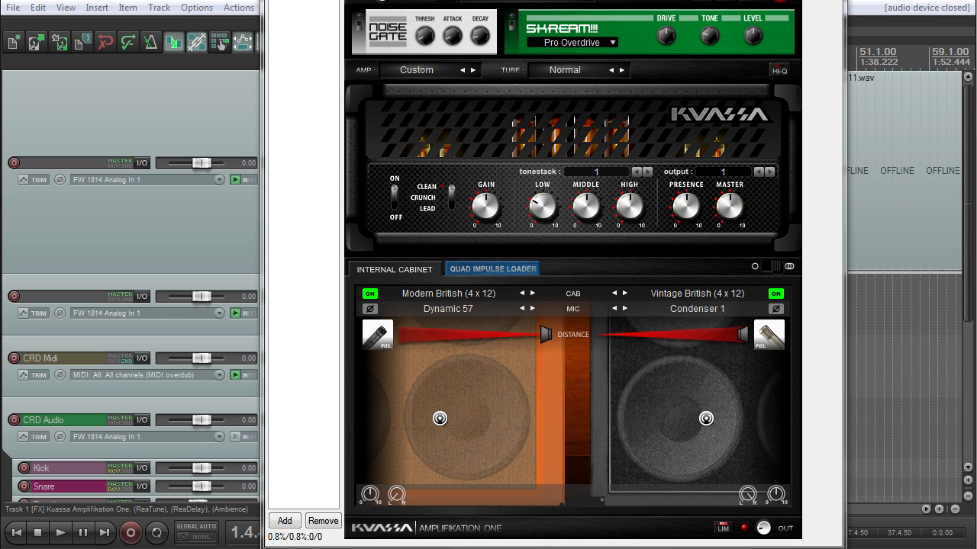
{"action": "left_click", "coordinate": [779, 70]}
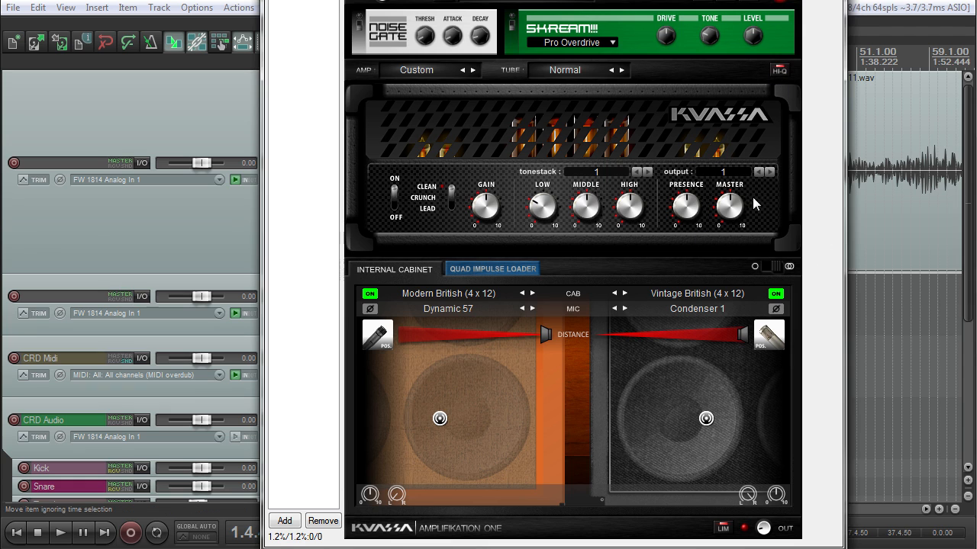
{"action": "left_click_drag", "start_coordinate": [554, 0], "coordinate": [551, 14]}
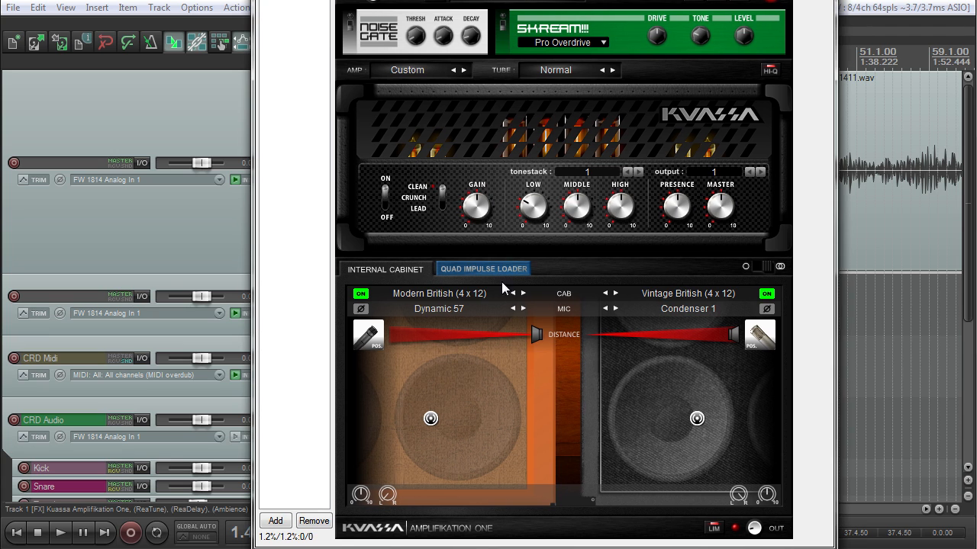
{"action": "left_click", "coordinate": [764, 268]}
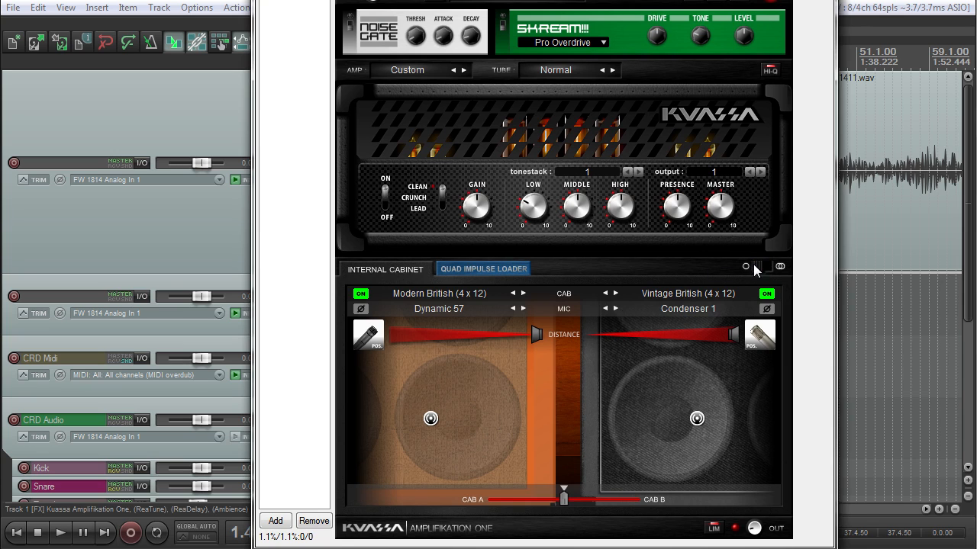
{"action": "left_click", "coordinate": [765, 265]}
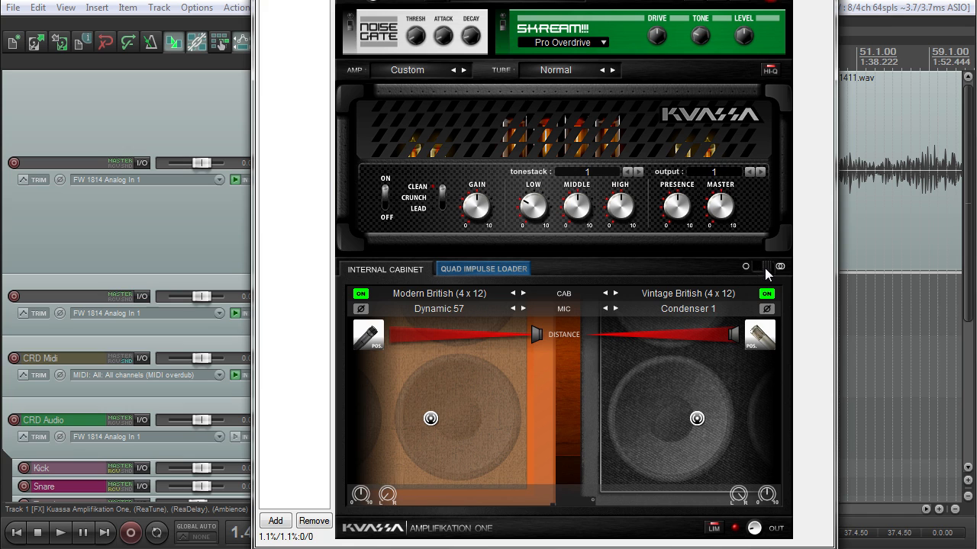
{"action": "left_click", "coordinate": [764, 268]}
{"action": "mouse_move", "coordinate": [563, 497]}
{"action": "left_mouse_down"}
{"action": "mouse_move", "coordinate": [639, 504]}
{"action": "mouse_move", "coordinate": [490, 500]}
{"action": "mouse_move", "coordinate": [636, 499]}
{"action": "mouse_move", "coordinate": [545, 501]}
{"action": "mouse_move", "coordinate": [564, 500]}
{"action": "left_mouse_up"}
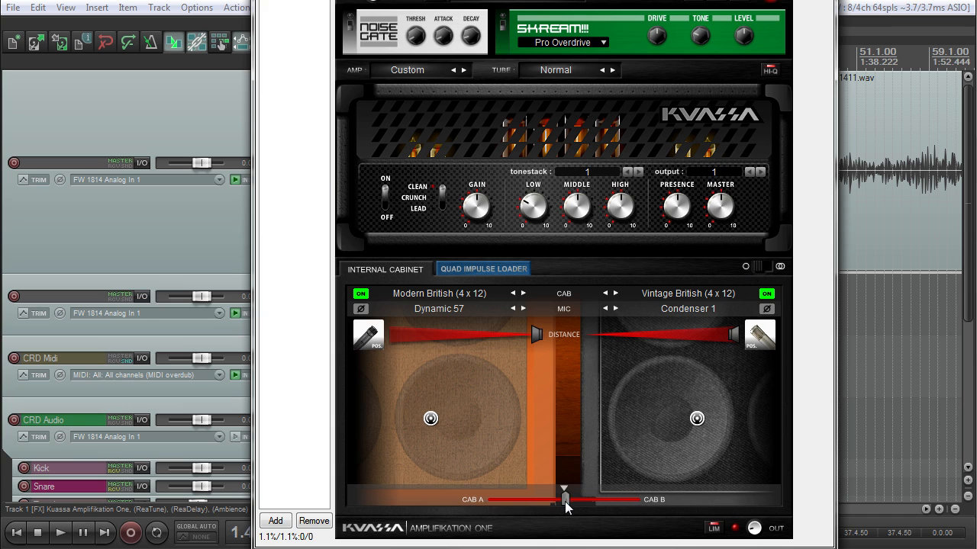
{"action": "left_click", "coordinate": [760, 266]}
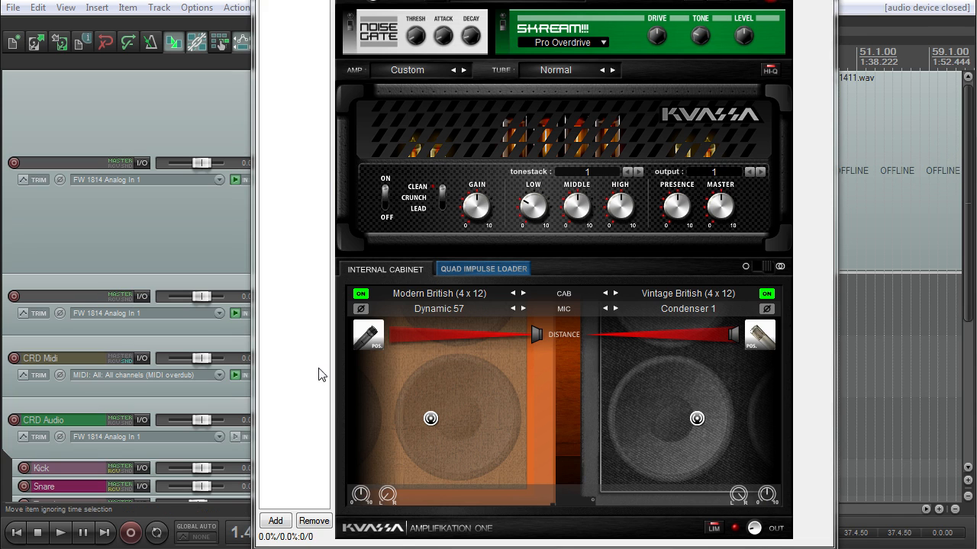
Step: Keep Modern British on the left cabinet and switch its mic to Ribbon B
{"action": "left_click", "coordinate": [474, 292]}
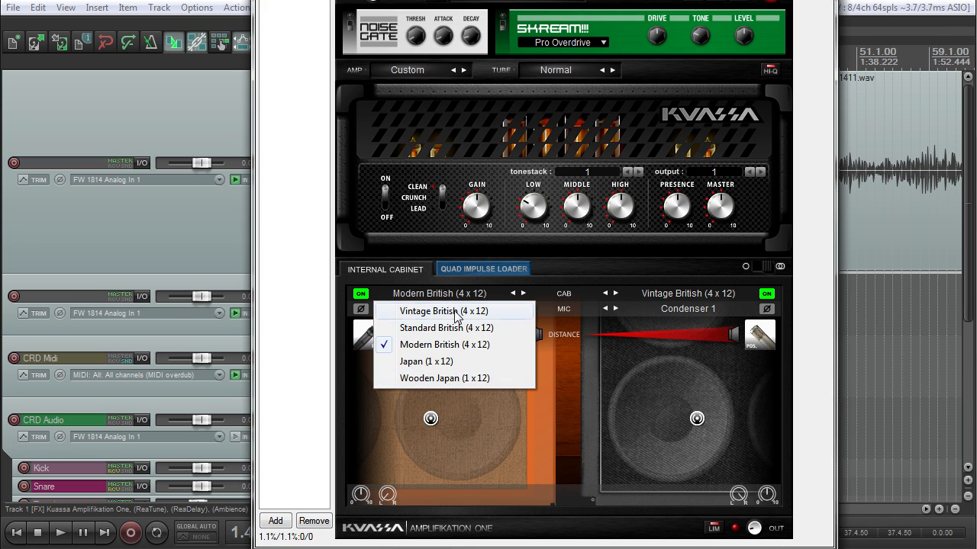
{"action": "left_click", "coordinate": [522, 409]}
{"action": "left_click", "coordinate": [370, 335]}
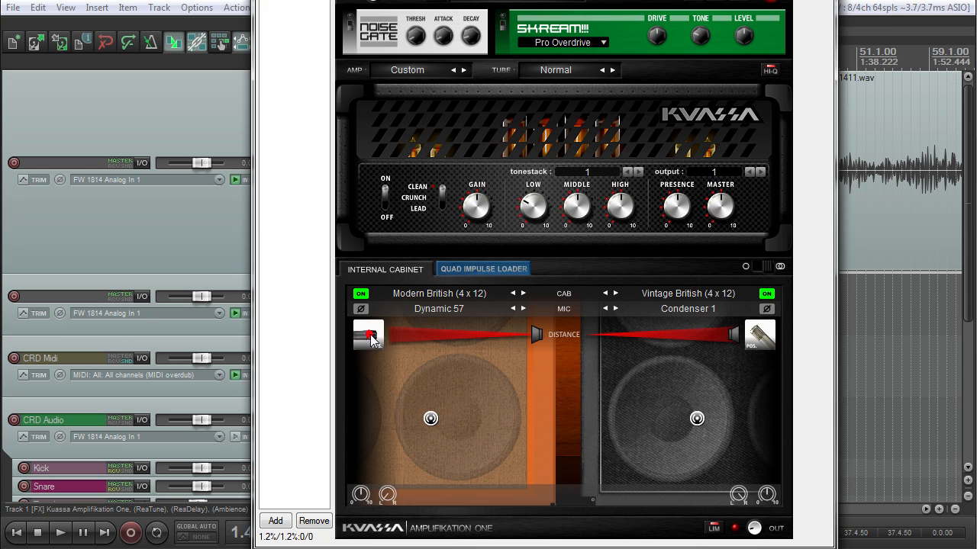
{"action": "left_click", "coordinate": [450, 308]}
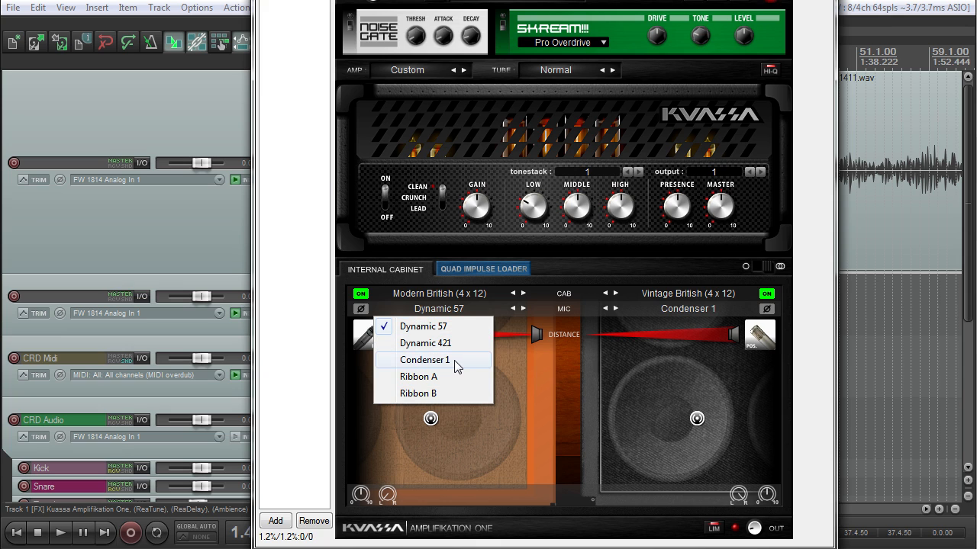
{"action": "left_click", "coordinate": [425, 375]}
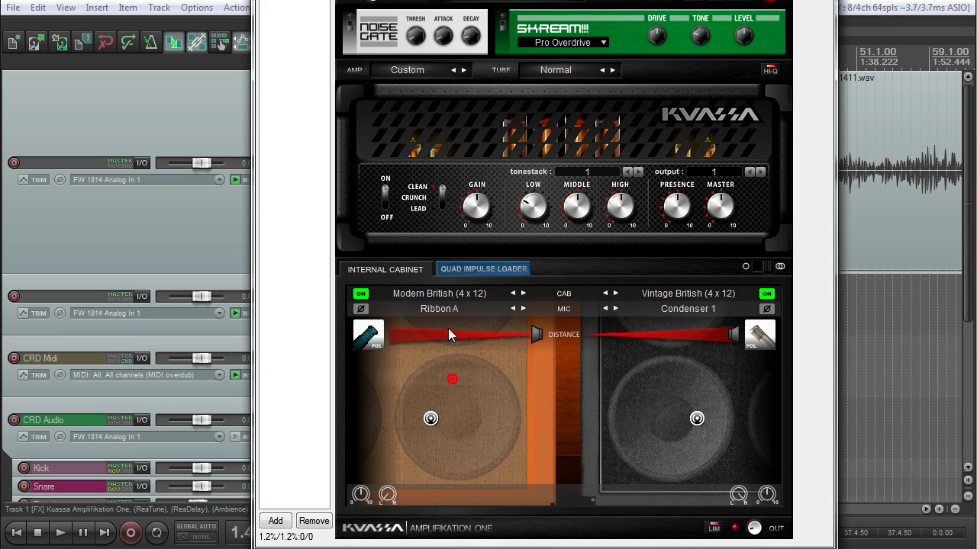
{"action": "left_click", "coordinate": [454, 305]}
{"action": "left_click", "coordinate": [452, 393]}
Step: Move the left mic, play from 1.4.19, and blend the cabinets toward Cab A
{"action": "left_click_drag", "start_coordinate": [436, 402], "coordinate": [457, 394]}
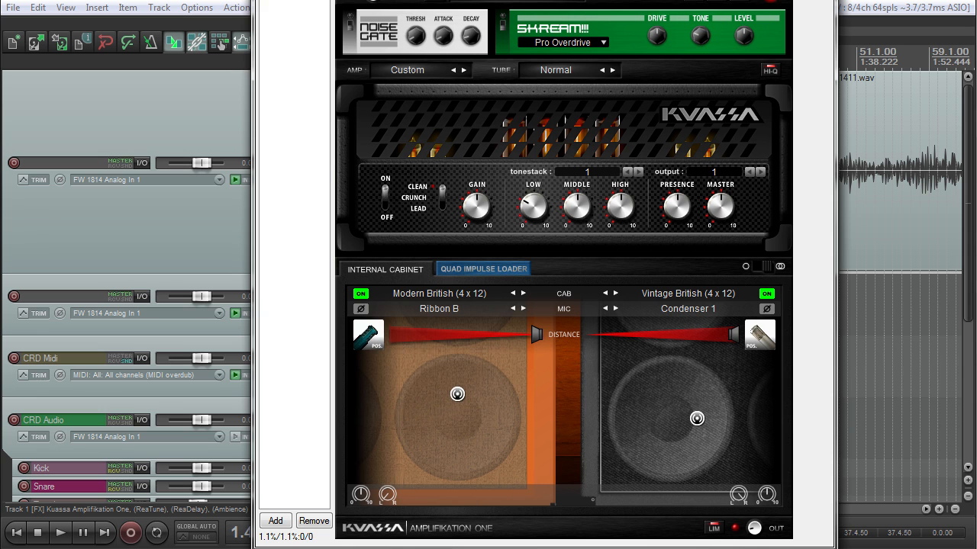
{"action": "left_click_drag", "start_coordinate": [427, 0], "coordinate": [599, 7]}
{"action": "left_click", "coordinate": [374, 81]}
{"action": "scroll", "coordinate": [375, 81], "scroll_direction": "up", "scroll_amount": 5}
{"action": "left_click_drag", "start_coordinate": [473, 0], "coordinate": [295, 16]}
{"action": "left_click", "coordinate": [422, 61]}
{"action": "key", "text": "space"}
{"action": "left_click", "coordinate": [758, 299]}
{"action": "left_click_drag", "start_coordinate": [559, 531], "coordinate": [486, 532]}
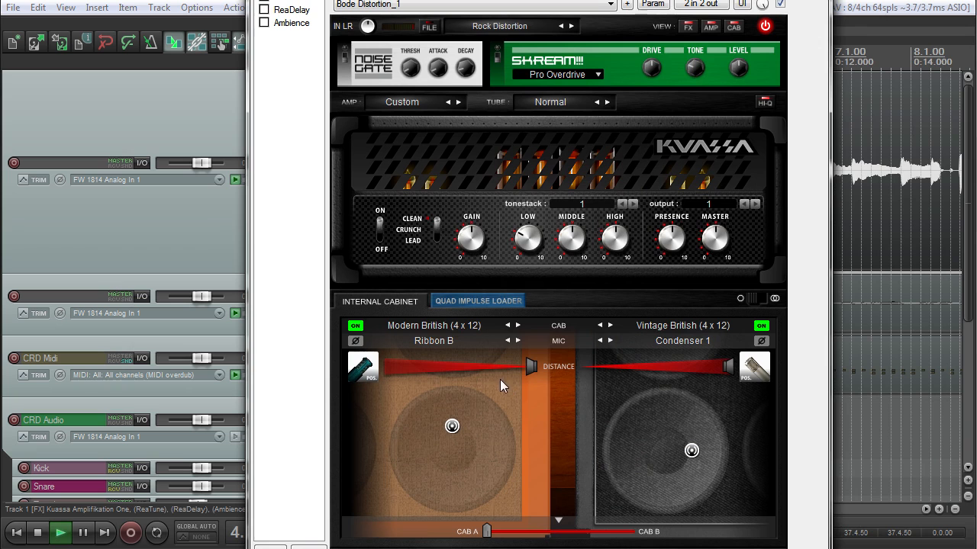
Step: Try the amp's Crunch channel, then switch back to Clean
{"action": "left_click_drag", "start_coordinate": [466, 0], "coordinate": [585, 0]}
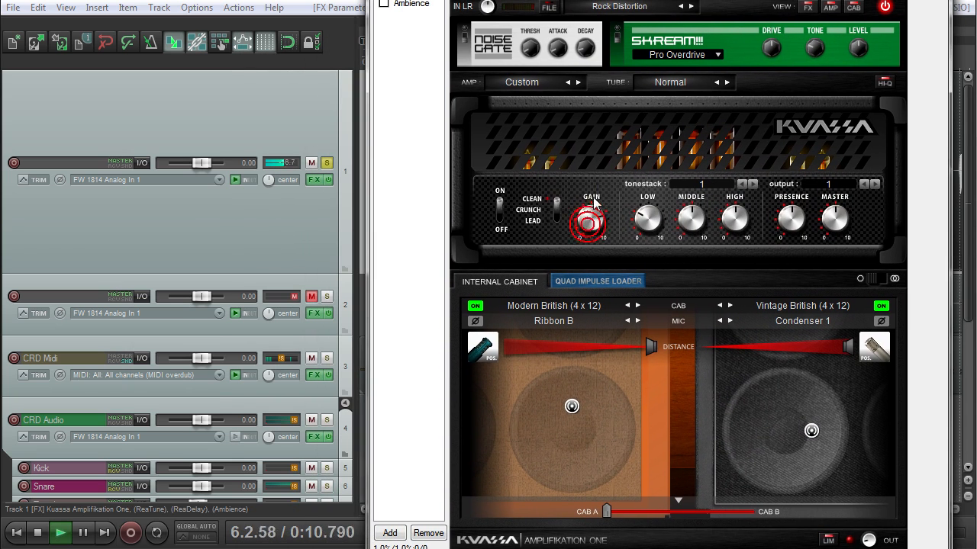
{"action": "left_click", "coordinate": [556, 212]}
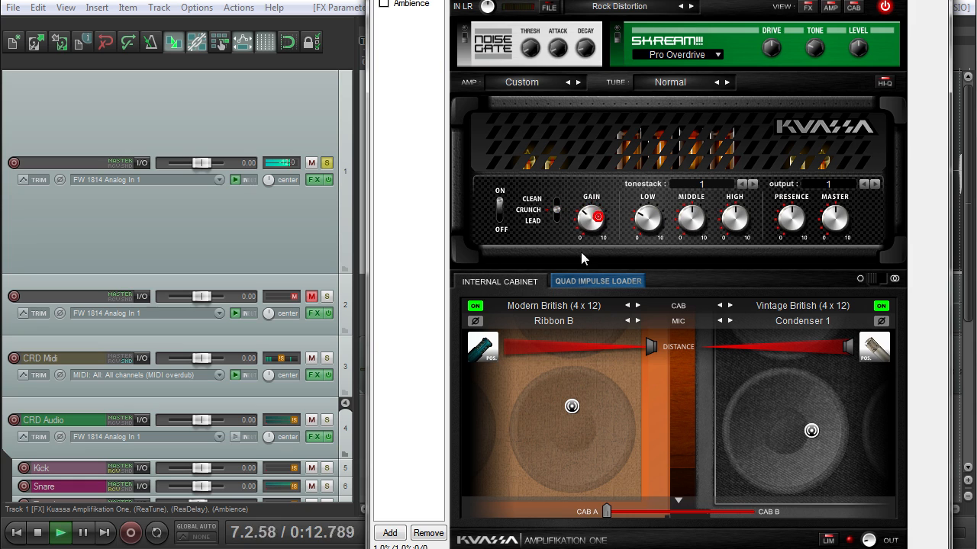
{"action": "left_click", "coordinate": [557, 202]}
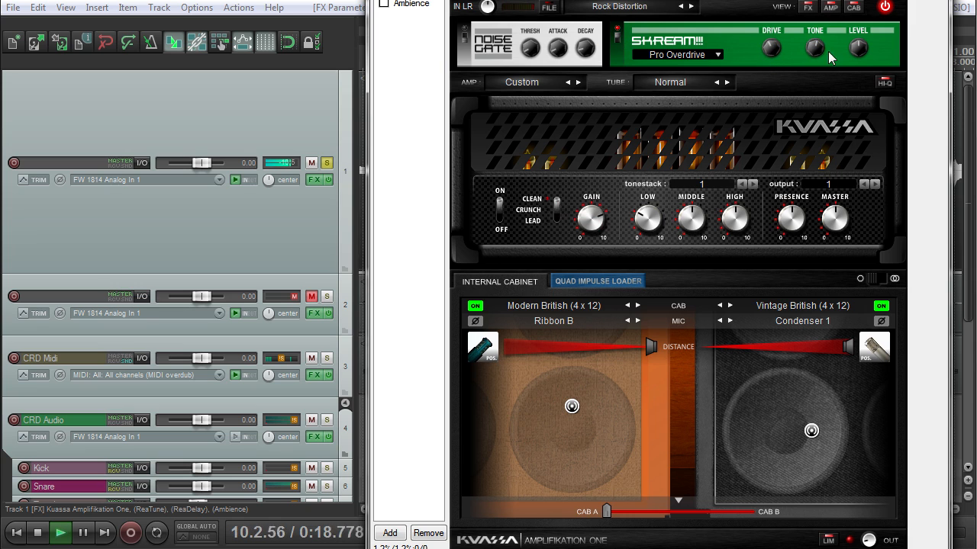
Step: Move the left mic toward the speaker's lower left and adjust its distance
{"action": "mouse_move", "coordinate": [571, 405]}
{"action": "left_mouse_down"}
{"action": "mouse_move", "coordinate": [531, 412]}
{"action": "mouse_move", "coordinate": [517, 429]}
{"action": "mouse_move", "coordinate": [589, 428]}
{"action": "mouse_move", "coordinate": [598, 392]}
{"action": "mouse_move", "coordinate": [519, 408]}
{"action": "mouse_move", "coordinate": [511, 438]}
{"action": "mouse_move", "coordinate": [553, 432]}
{"action": "mouse_move", "coordinate": [517, 433]}
{"action": "left_mouse_up"}
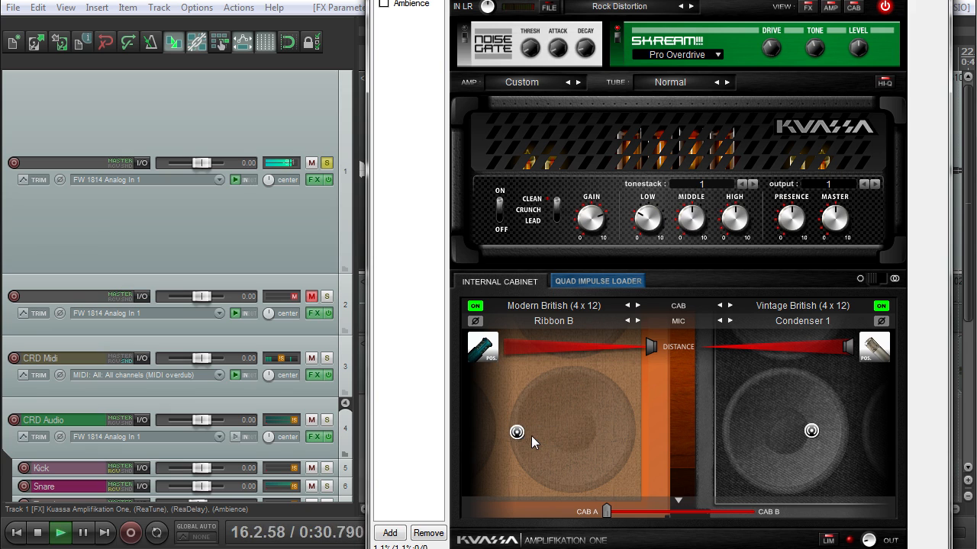
{"action": "key", "text": "space"}
{"action": "left_click_drag", "start_coordinate": [649, 347], "coordinate": [508, 358]}
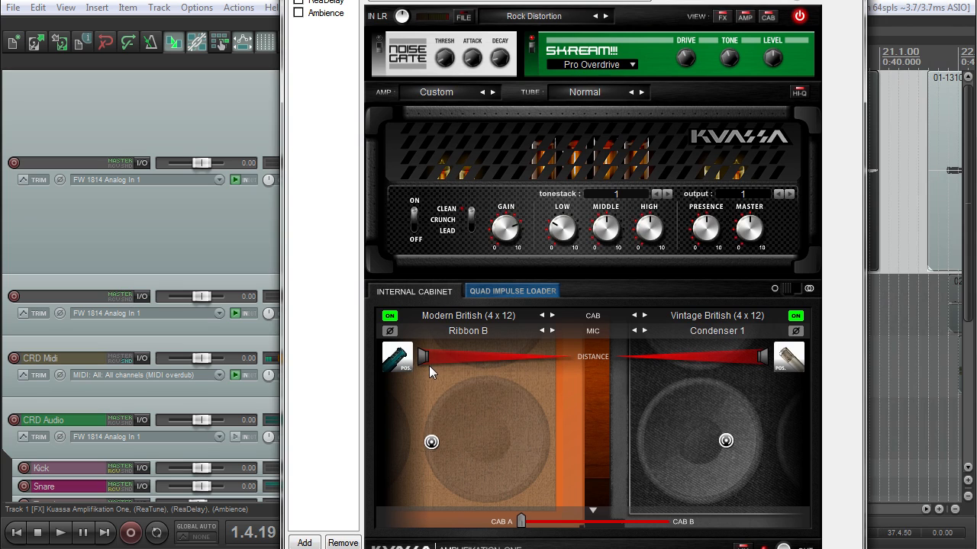
Step: Sweep the left mic's distance and position back and forth while playing the guitar
{"action": "key", "text": "space"}
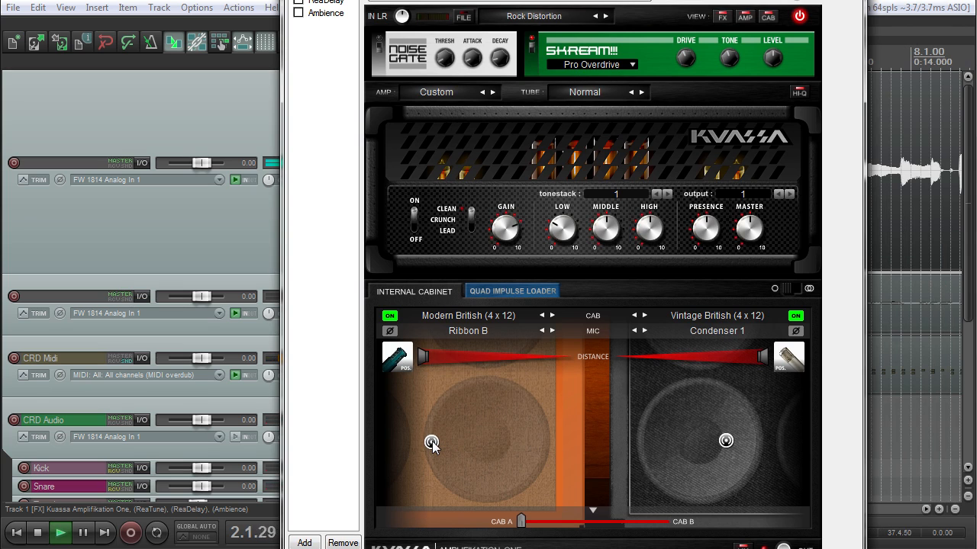
{"action": "left_click_drag", "start_coordinate": [432, 441], "coordinate": [468, 437]}
{"action": "left_click_drag", "start_coordinate": [425, 355], "coordinate": [566, 364]}
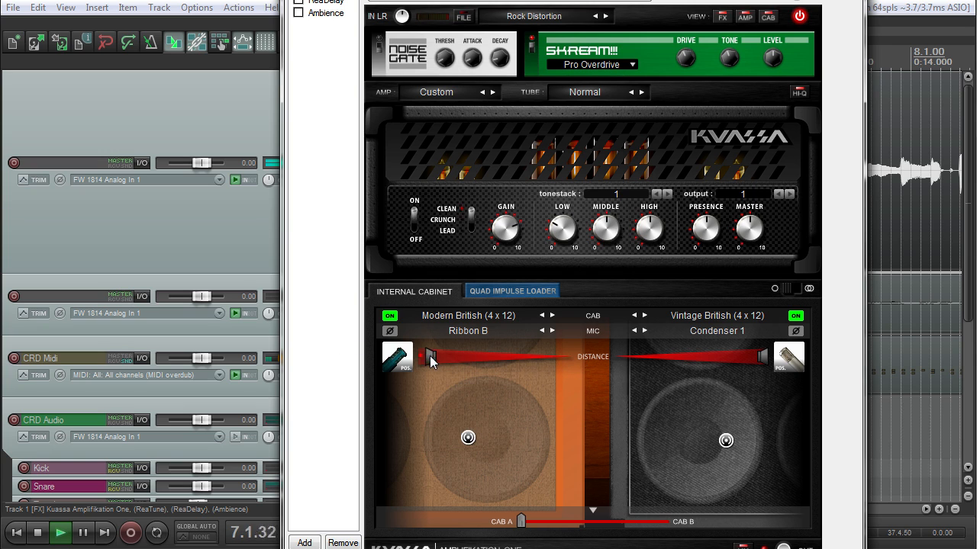
{"action": "left_click_drag", "start_coordinate": [570, 355], "coordinate": [424, 357]}
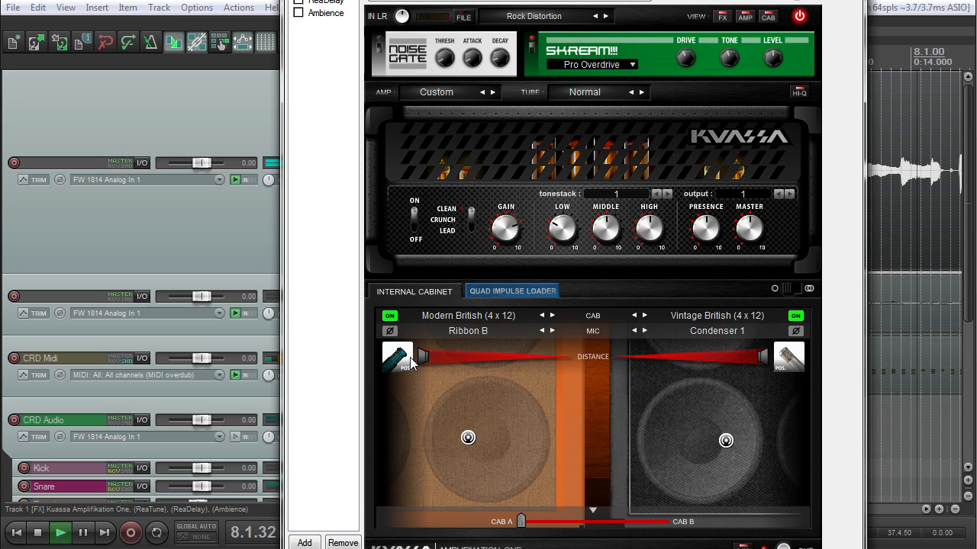
{"action": "key", "text": "space"}
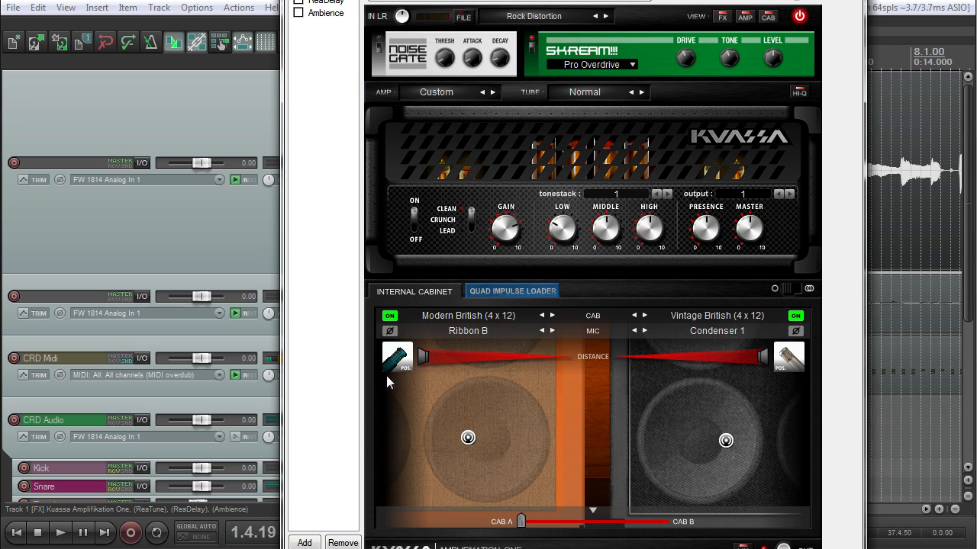
{"action": "left_click_drag", "start_coordinate": [424, 357], "coordinate": [555, 357]}
{"action": "mouse_move", "coordinate": [572, 0]}
{"action": "left_mouse_down"}
{"action": "mouse_move", "coordinate": [593, 12]}
{"action": "mouse_move", "coordinate": [575, 1]}
{"action": "left_mouse_up"}
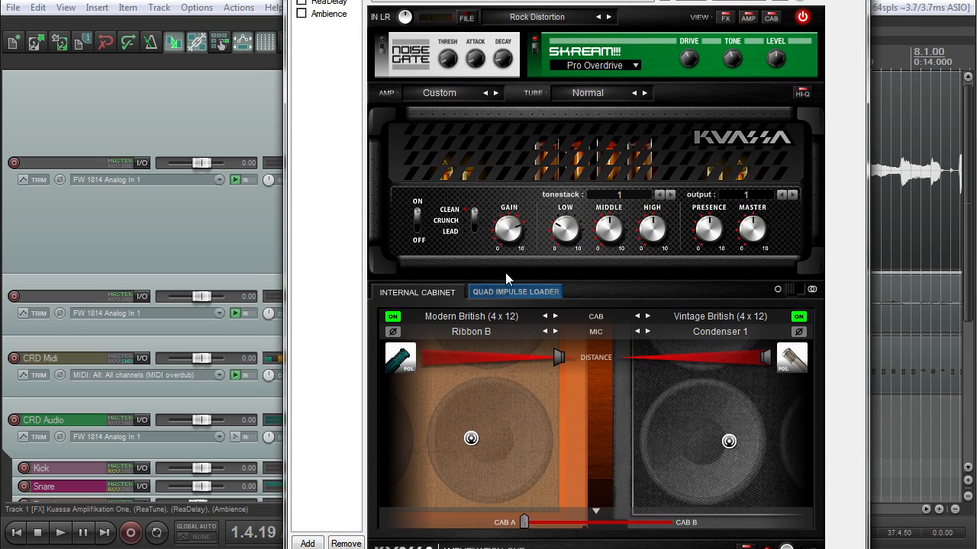
{"action": "key", "text": "space"}
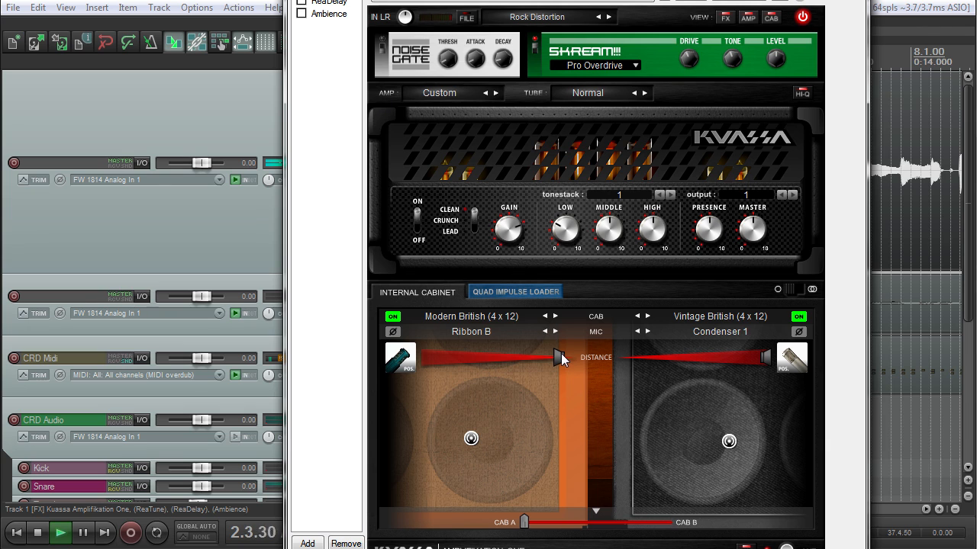
{"action": "left_click_drag", "start_coordinate": [562, 357], "coordinate": [335, 356]}
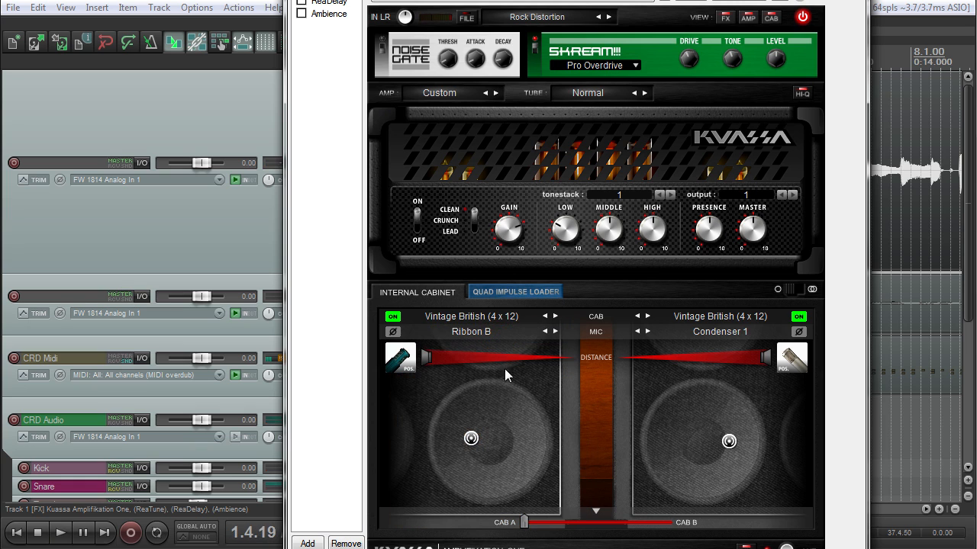
{"action": "key", "text": "space"}
{"action": "mouse_move", "coordinate": [475, 441]}
{"action": "left_mouse_down"}
{"action": "mouse_move", "coordinate": [438, 446]}
{"action": "mouse_move", "coordinate": [470, 443]}
{"action": "left_mouse_up"}
{"action": "key", "text": "space"}
Step: Switch the left cabinet's mic to Dynamic 57 and move it across the speaker while listening
{"action": "left_click", "coordinate": [398, 368]}
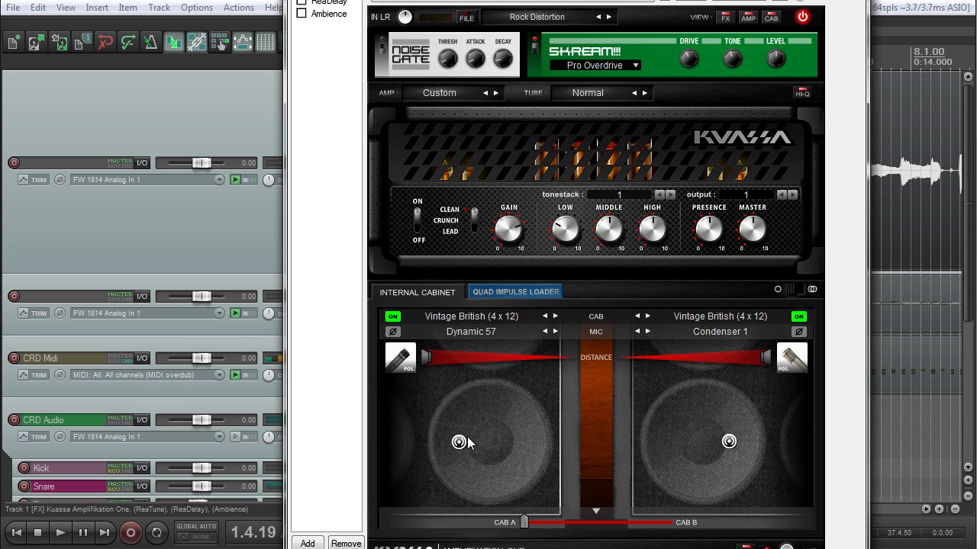
{"action": "key", "text": "space"}
{"action": "left_click_drag", "start_coordinate": [460, 447], "coordinate": [425, 444]}
{"action": "key", "text": "space"}
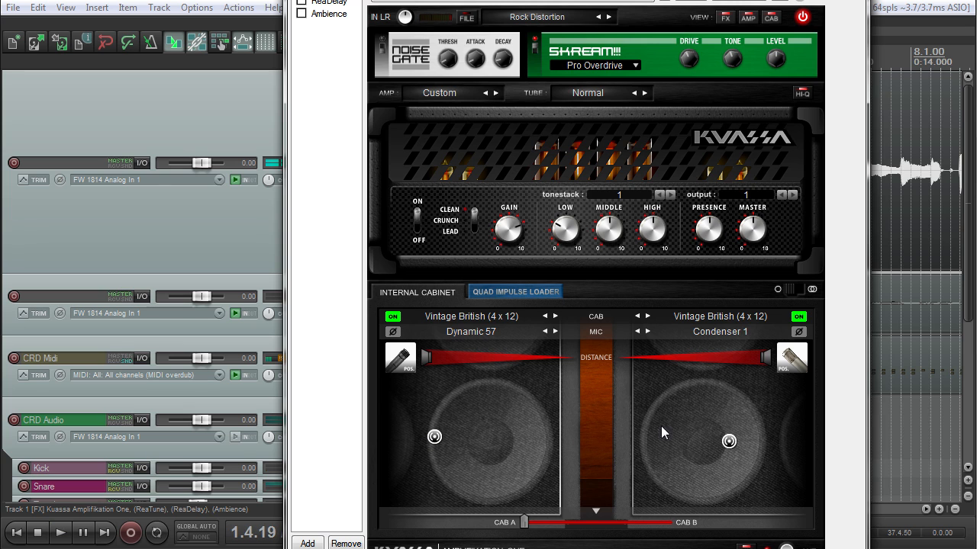
Step: Switch the right cabinet to Modern British (4 x 12) and nudge its mic slightly right
{"action": "left_click", "coordinate": [706, 318]}
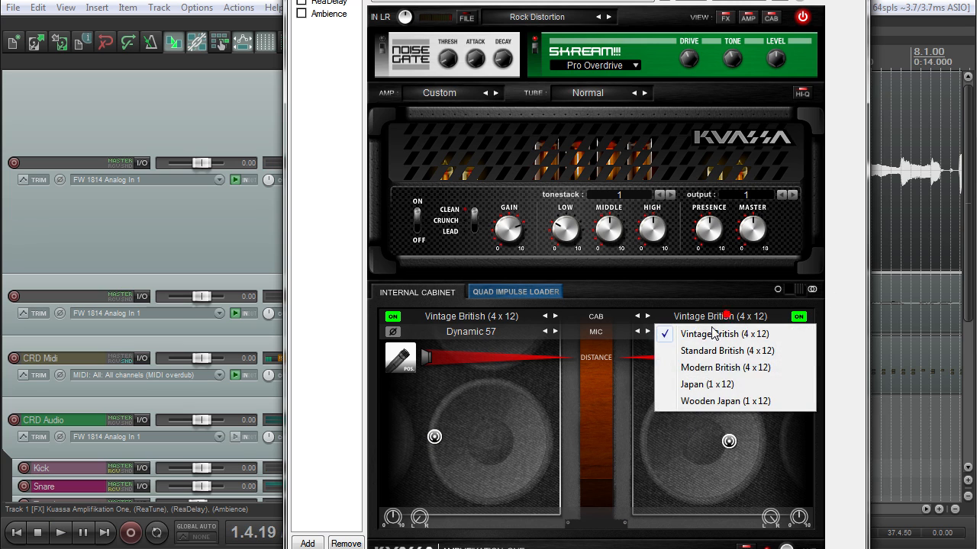
{"action": "left_click", "coordinate": [713, 367]}
{"action": "key", "text": "space"}
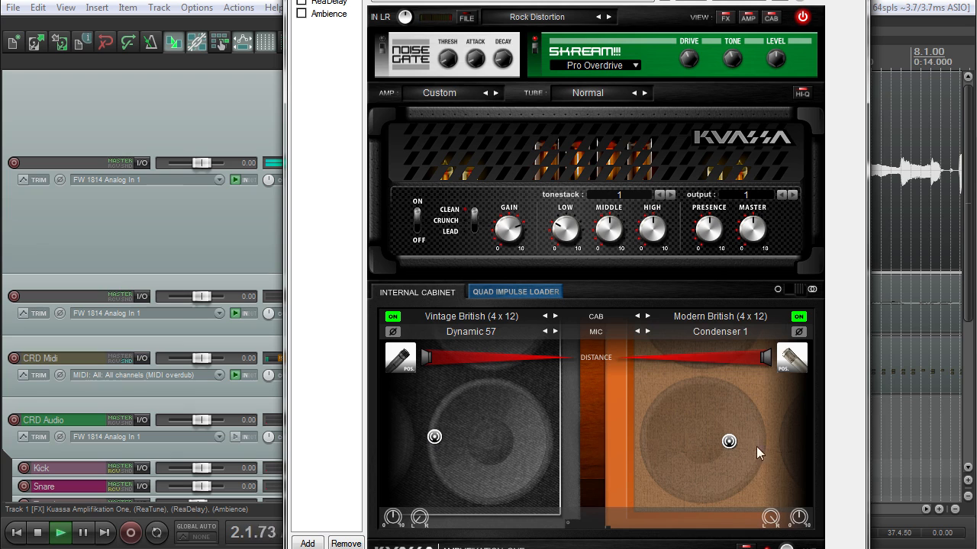
{"action": "mouse_move", "coordinate": [728, 441]}
{"action": "left_mouse_down"}
{"action": "mouse_move", "coordinate": [757, 437]}
{"action": "mouse_move", "coordinate": [700, 444]}
{"action": "mouse_move", "coordinate": [718, 440]}
{"action": "left_mouse_up"}
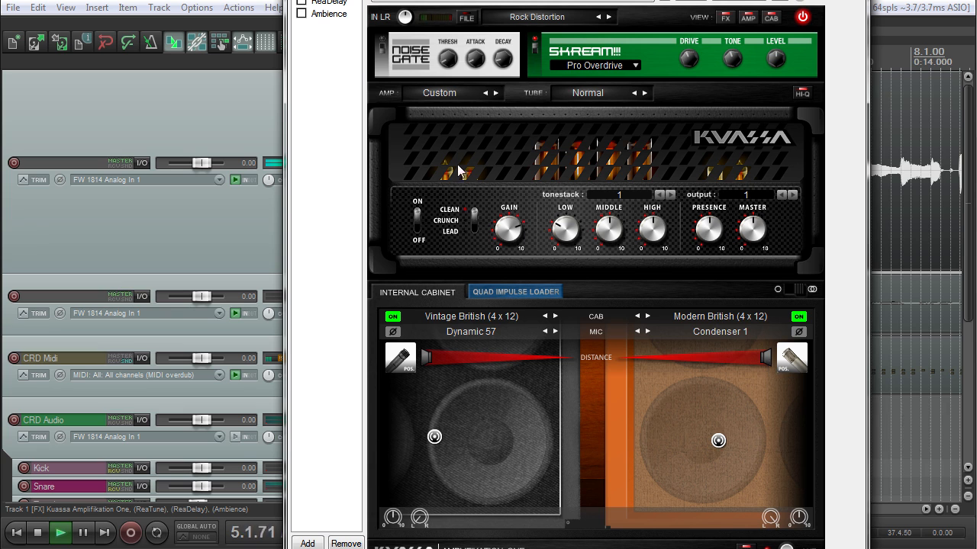
Step: Lengthen the left mic's distance toward the middle and audition the result
{"action": "left_click_drag", "start_coordinate": [461, 2], "coordinate": [488, 0]}
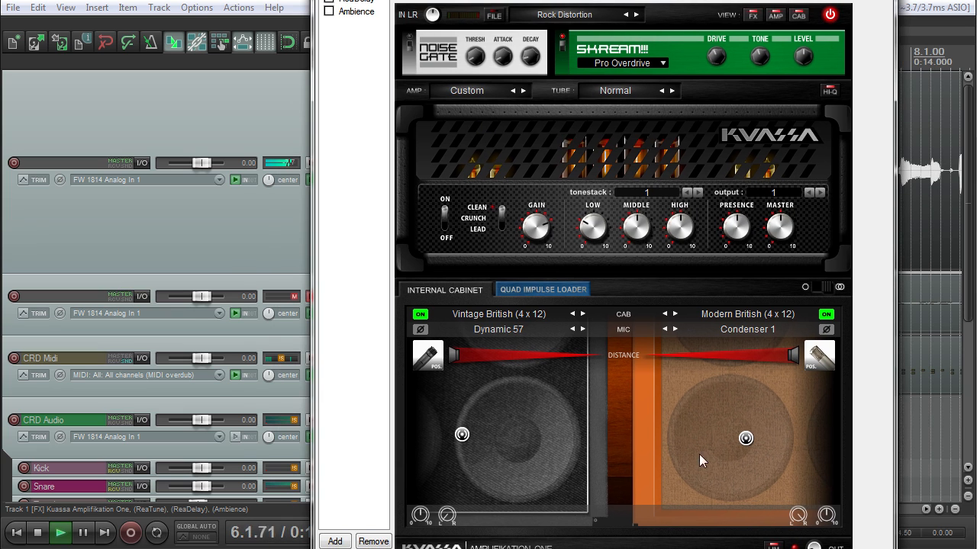
{"action": "left_click_drag", "start_coordinate": [459, 356], "coordinate": [613, 355]}
{"action": "mouse_move", "coordinate": [461, 0]}
{"action": "left_mouse_down"}
{"action": "mouse_move", "coordinate": [517, 1]}
{"action": "mouse_move", "coordinate": [468, 1]}
{"action": "left_mouse_up"}
{"action": "key", "text": "space"}
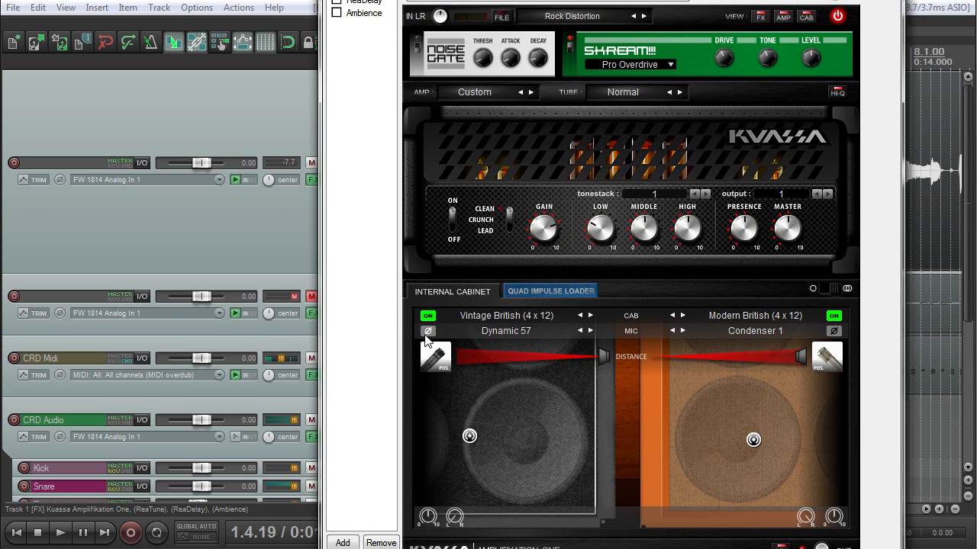
{"action": "key", "text": "space"}
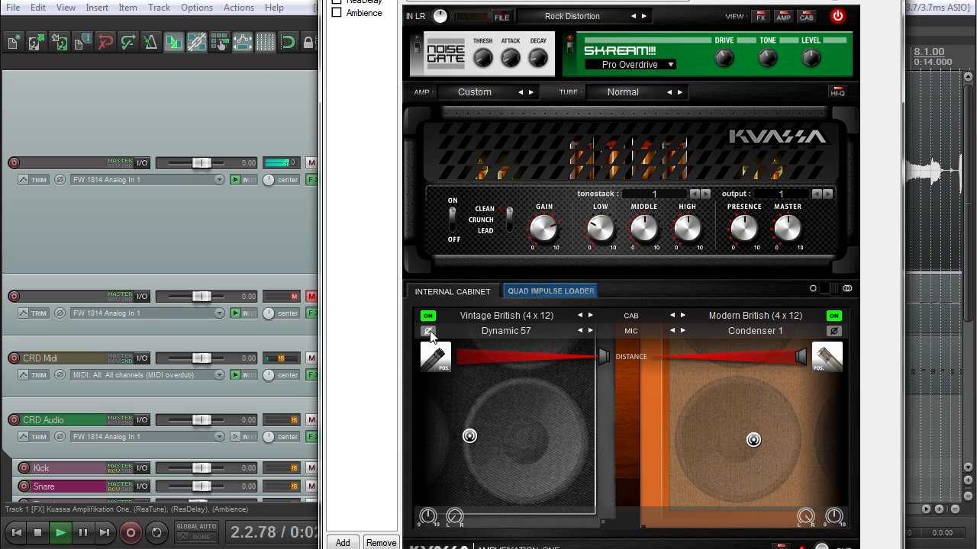
{"action": "key", "text": "space"}
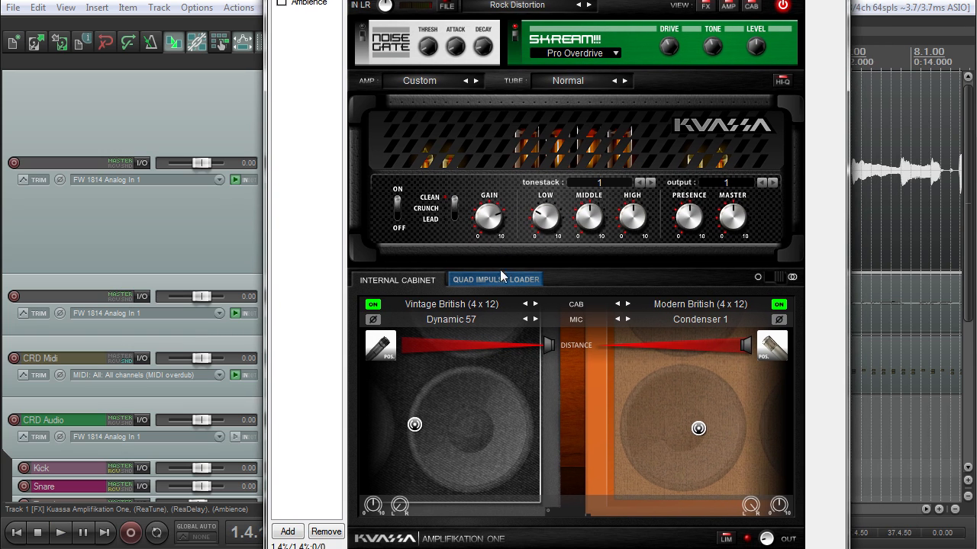
Step: Switch to the Quad Impulse Loader, keep Messiah_4 in slot A, and briefly play the track
{"action": "left_click", "coordinate": [508, 287]}
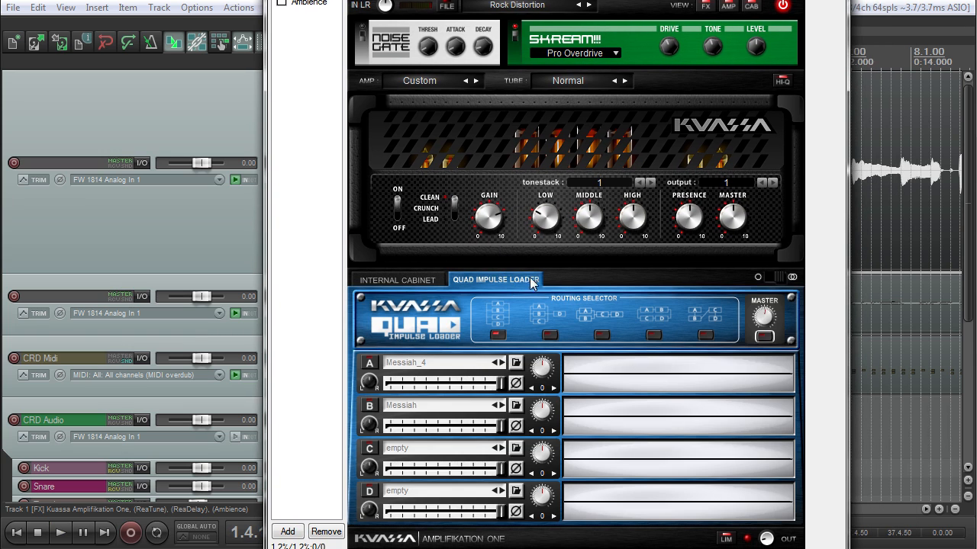
{"action": "left_click", "coordinate": [396, 280]}
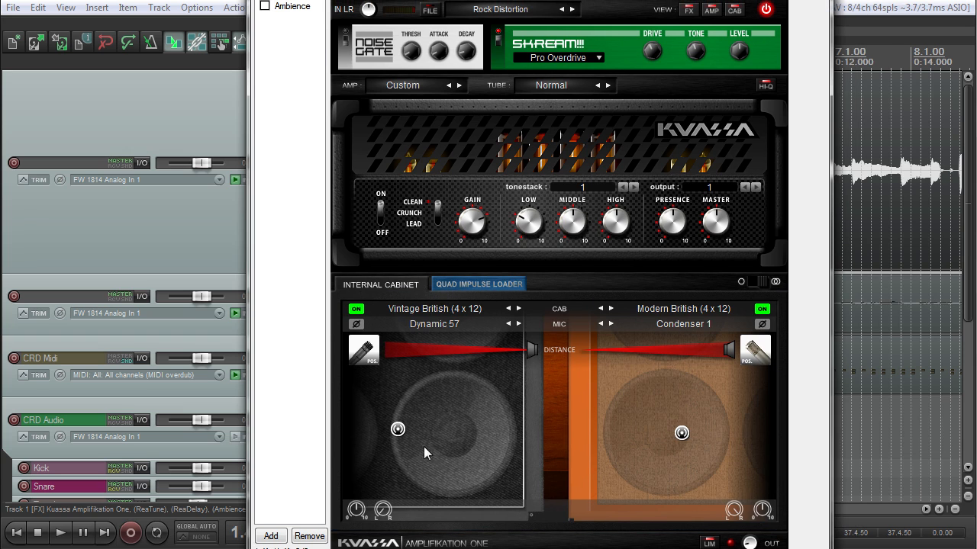
{"action": "left_click", "coordinate": [464, 285]}
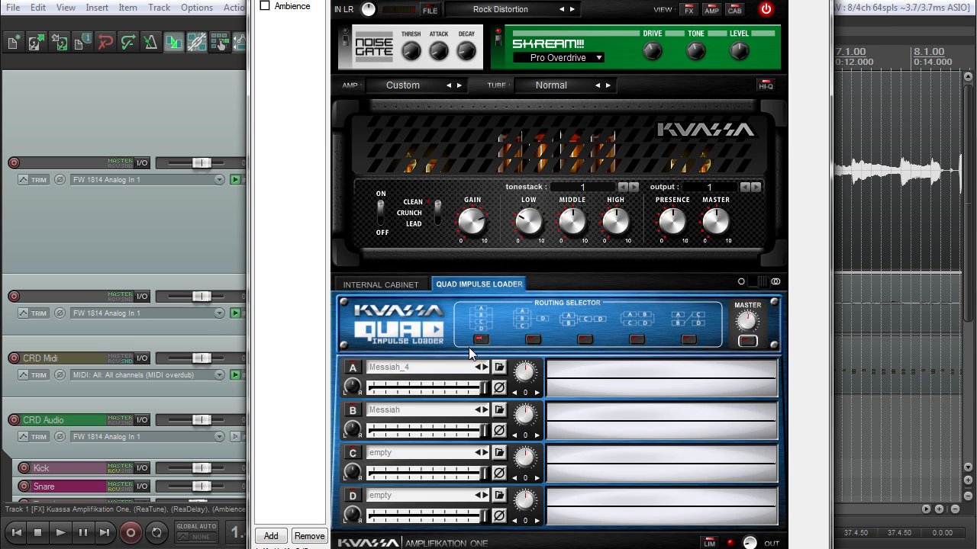
{"action": "left_click", "coordinate": [398, 283]}
{"action": "left_click", "coordinate": [475, 284]}
{"action": "left_click", "coordinate": [498, 370]}
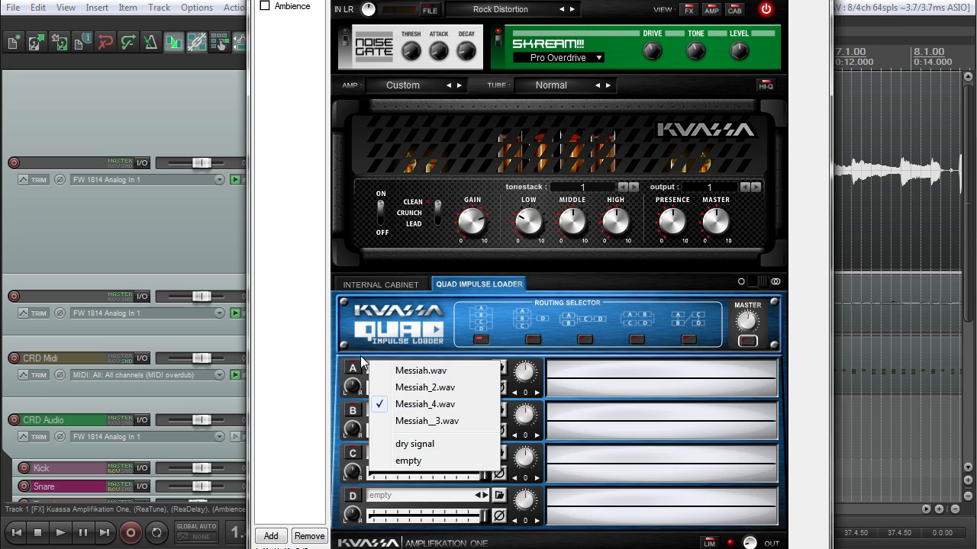
{"action": "left_click", "coordinate": [326, 353]}
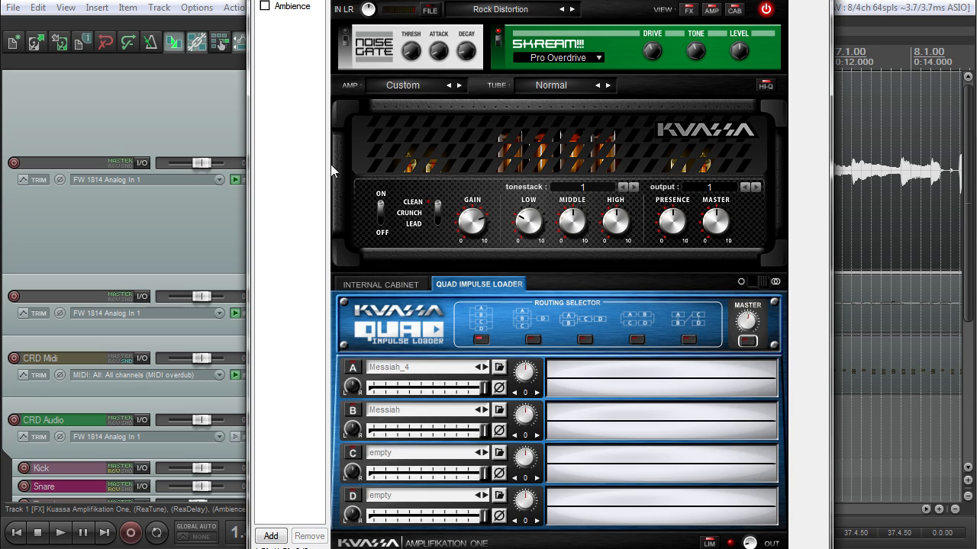
{"action": "left_click_drag", "start_coordinate": [328, 0], "coordinate": [493, 0]}
{"action": "key", "text": "space"}
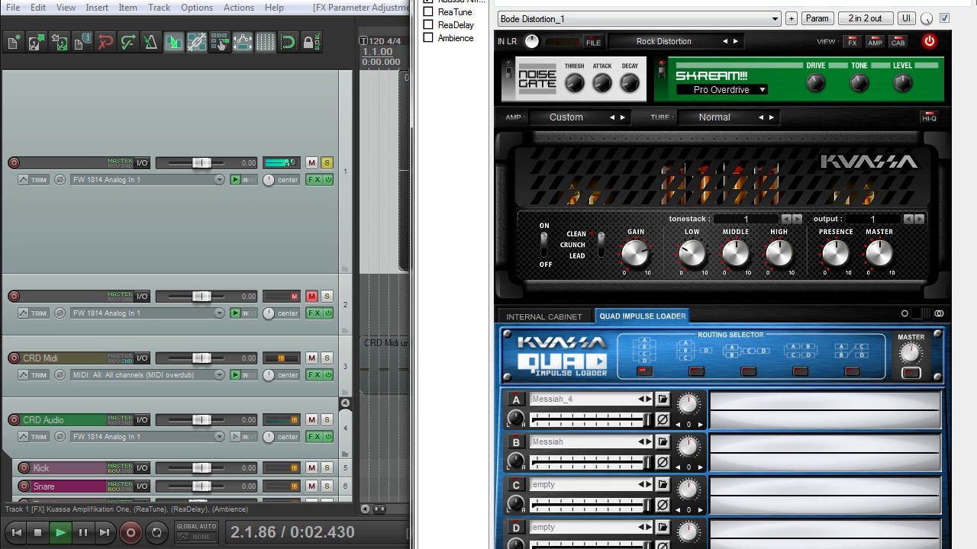
{"action": "left_click_drag", "start_coordinate": [572, 0], "coordinate": [517, 84]}
{"action": "left_click_drag", "start_coordinate": [517, 143], "coordinate": [463, 0]}
{"action": "key", "text": "space"}
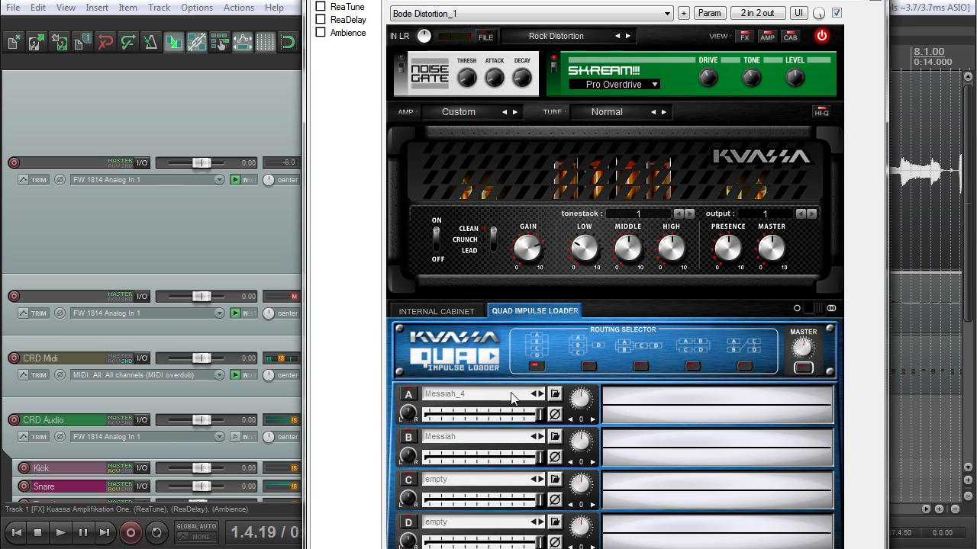
Step: Enable impulse slot A and compare it against the bypassed loader during playback
{"action": "left_click", "coordinate": [410, 396]}
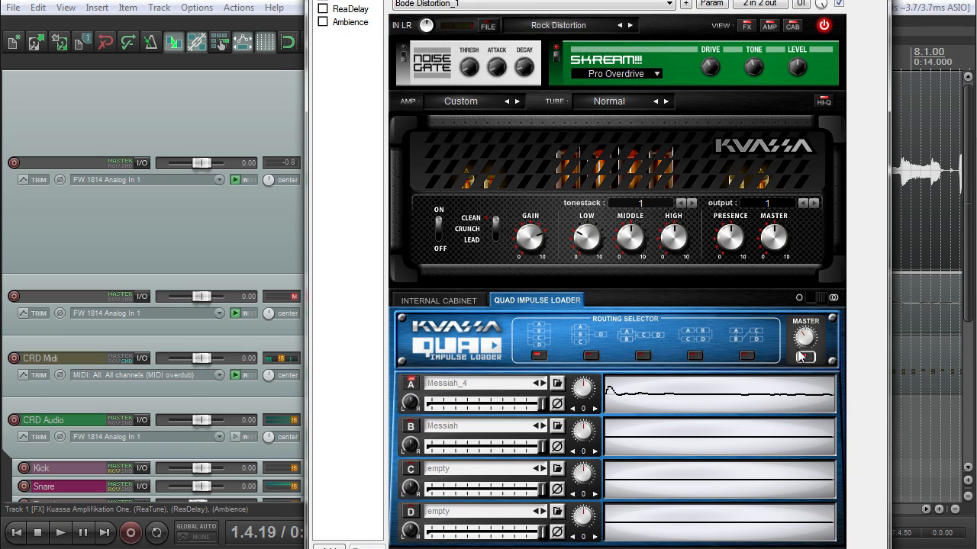
{"action": "key", "text": "space"}
{"action": "left_click", "coordinate": [804, 355]}
{"action": "left_click", "coordinate": [805, 355]}
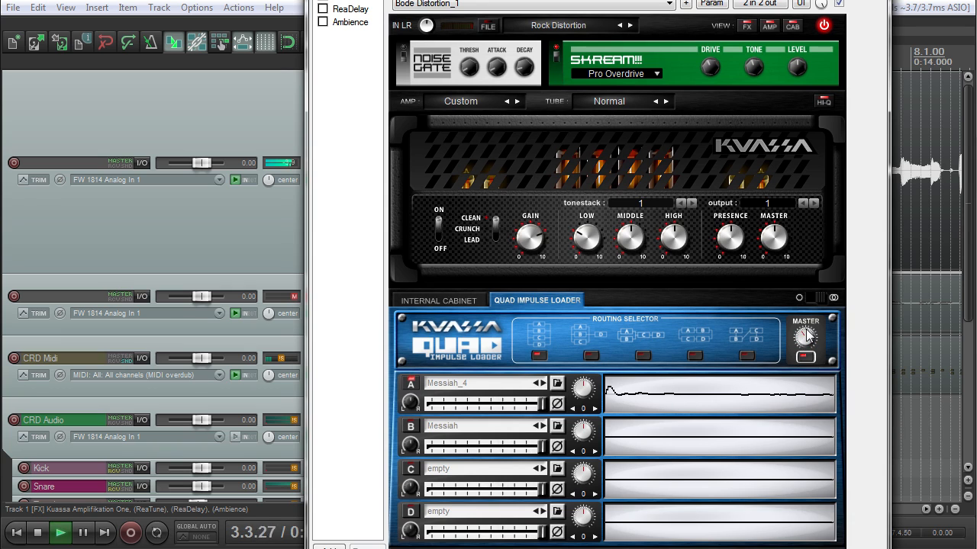
{"action": "key", "text": "space"}
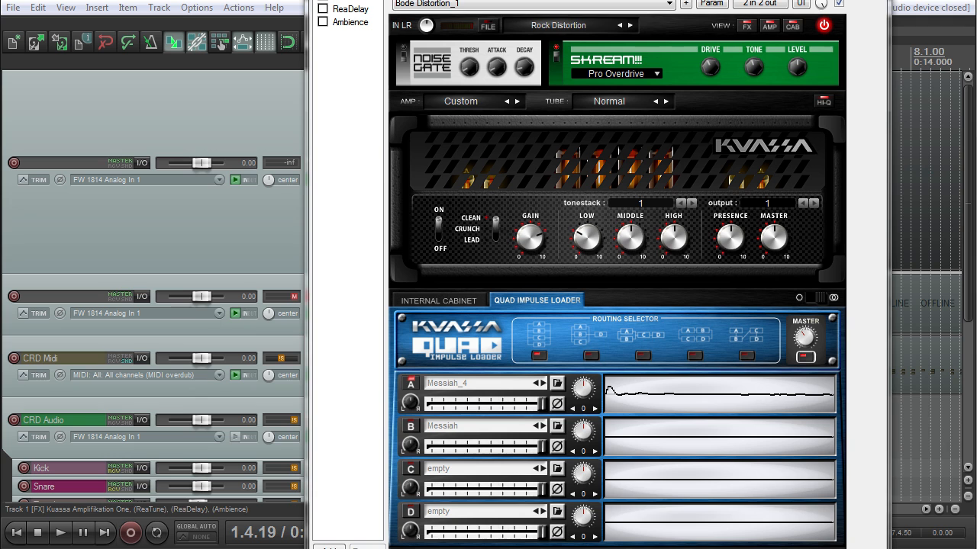
Step: Audition the Messiah_2 and Messiah impulses in cabinet slot A during playback
{"action": "left_click_drag", "start_coordinate": [580, 0], "coordinate": [503, 0]}
{"action": "left_click", "coordinate": [420, 363]}
{"action": "left_click", "coordinate": [408, 385]}
{"action": "key", "text": "space"}
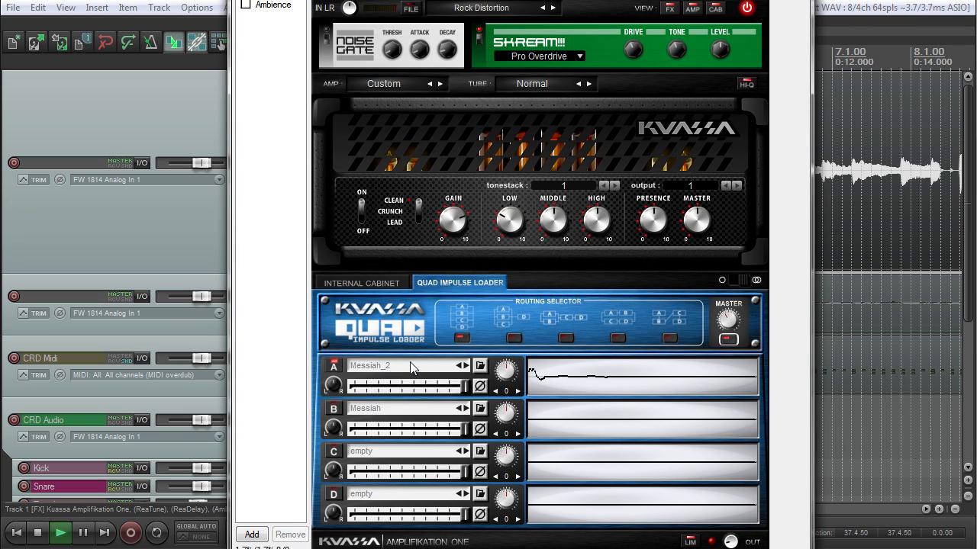
{"action": "left_click", "coordinate": [410, 369]}
{"action": "left_click", "coordinate": [404, 369]}
Step: Step slot A through the following impulses until it lands on Messiah_4
{"action": "left_click", "coordinate": [417, 370]}
{"action": "left_click", "coordinate": [418, 369]}
{"action": "left_click", "coordinate": [419, 368]}
{"action": "left_click", "coordinate": [422, 370]}
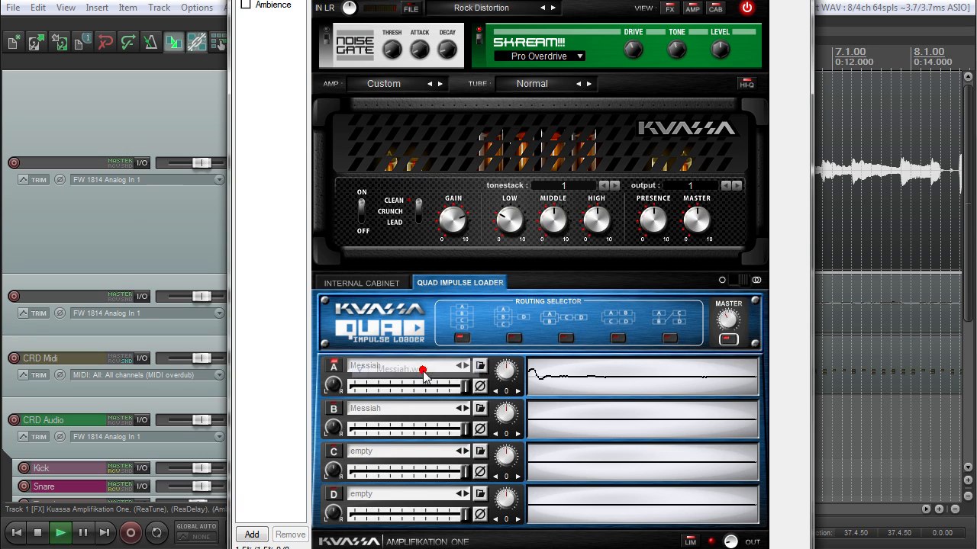
{"action": "left_click", "coordinate": [467, 366]}
{"action": "left_click", "coordinate": [467, 366]}
{"action": "left_click", "coordinate": [467, 366]}
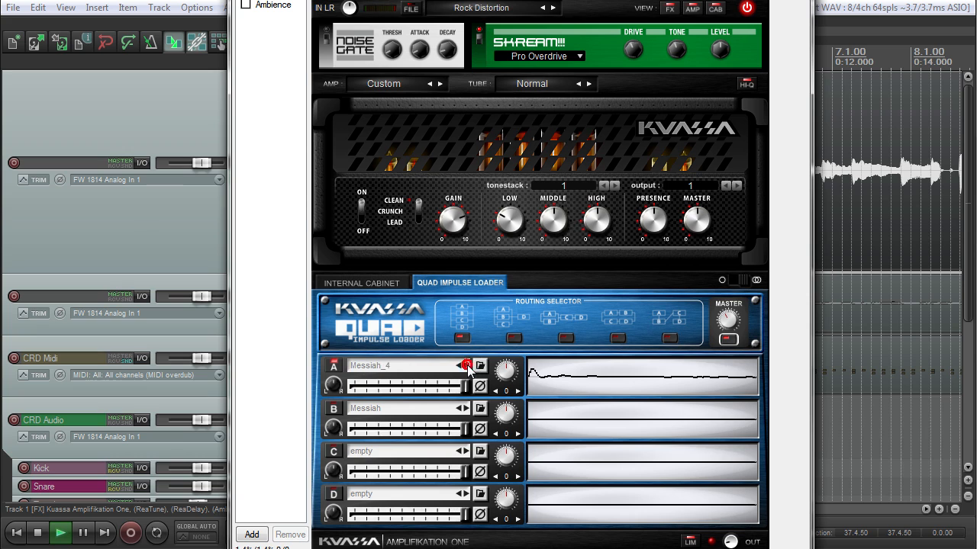
{"action": "left_click", "coordinate": [467, 366]}
{"action": "left_click", "coordinate": [460, 366]}
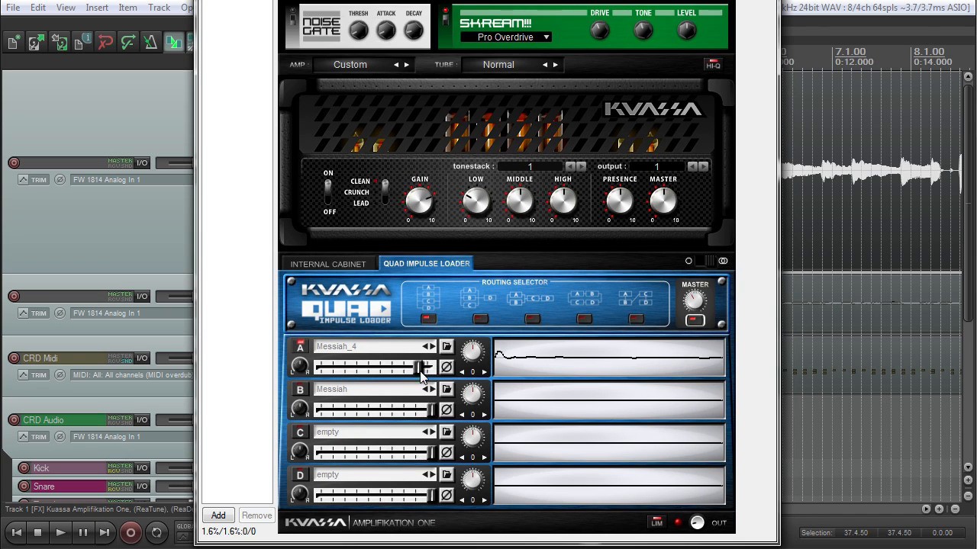
Step: Try slot A's knob at -38 and lower value at 7, then reset both to 0
{"action": "mouse_move", "coordinate": [431, 369]}
{"action": "left_mouse_down"}
{"action": "mouse_move", "coordinate": [385, 368]}
{"action": "mouse_move", "coordinate": [432, 374]}
{"action": "left_mouse_up"}
{"action": "mouse_move", "coordinate": [471, 354]}
{"action": "left_mouse_down"}
{"action": "mouse_move", "coordinate": [474, 336]}
{"action": "mouse_move", "coordinate": [462, 356]}
{"action": "mouse_move", "coordinate": [473, 330]}
{"action": "mouse_move", "coordinate": [475, 364]}
{"action": "mouse_move", "coordinate": [479, 326]}
{"action": "mouse_move", "coordinate": [469, 349]}
{"action": "left_mouse_up"}
{"action": "key", "text": "space"}
{"action": "key", "text": "space"}
{"action": "key", "text": "space"}
{"action": "double_click", "coordinate": [478, 345]}
{"action": "left_click", "coordinate": [484, 371]}
{"action": "key", "text": "space"}
{"action": "key", "text": "space"}
{"action": "double_click", "coordinate": [472, 351]}
Step: Enable impulse slot B phase-inverted, then return to the internal cabinet view
{"action": "left_click", "coordinate": [300, 390]}
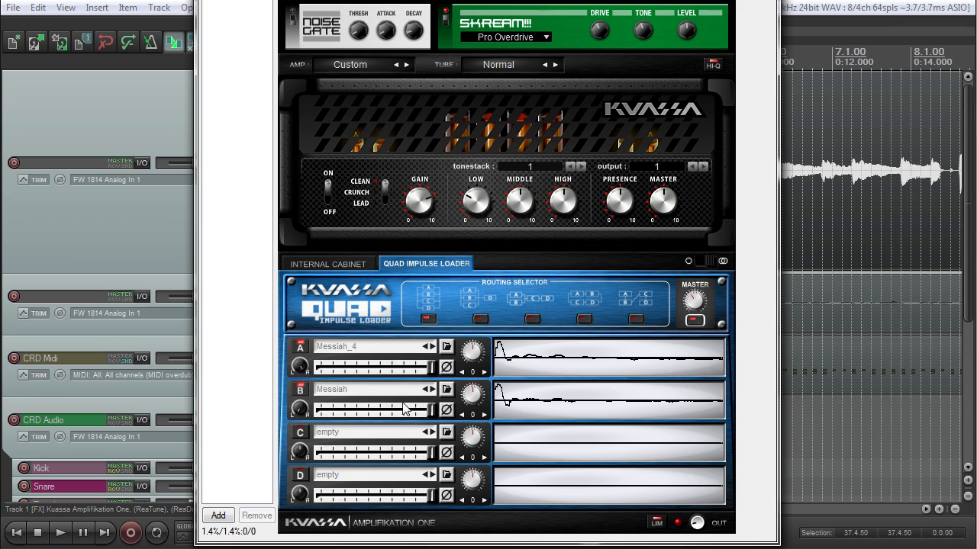
{"action": "key", "text": "space"}
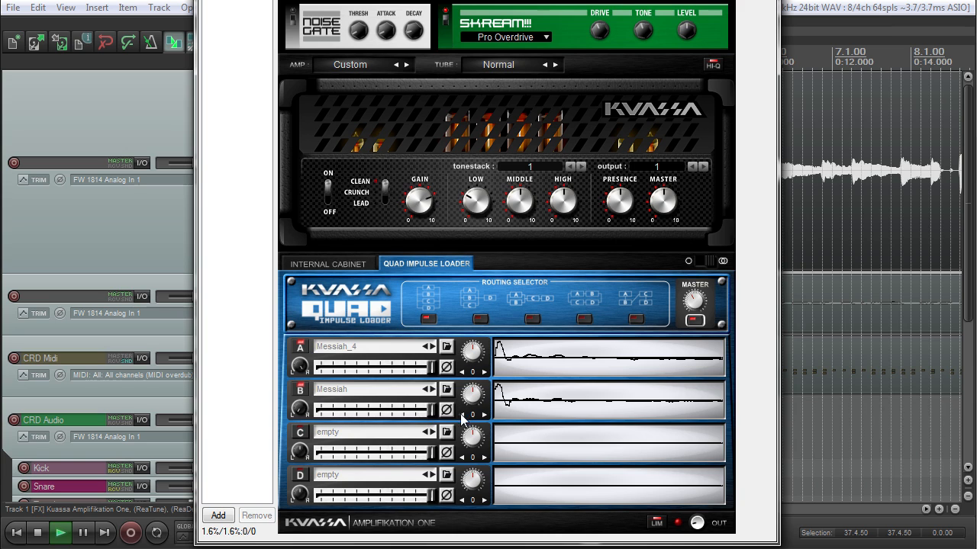
{"action": "left_click", "coordinate": [446, 411]}
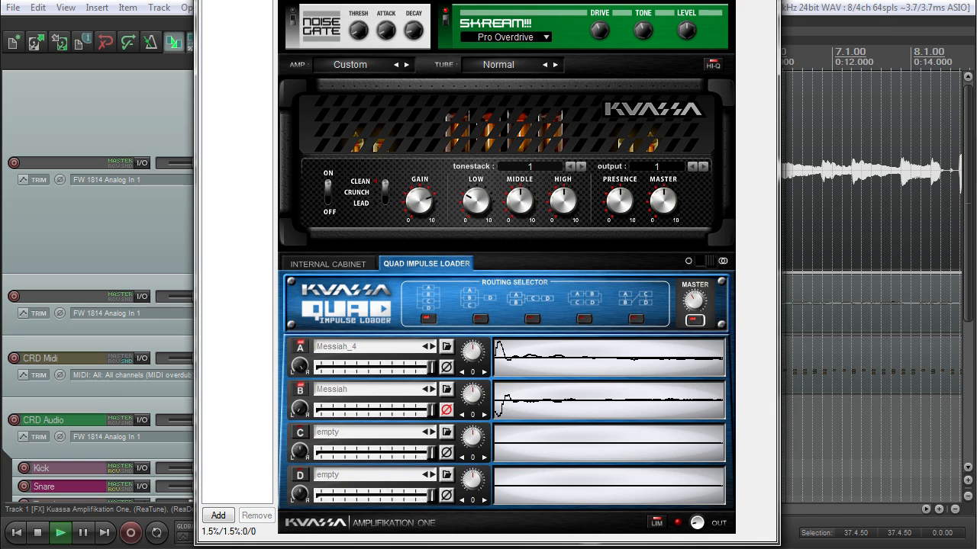
{"action": "left_click_drag", "start_coordinate": [488, 0], "coordinate": [519, 16]}
{"action": "key", "text": "space"}
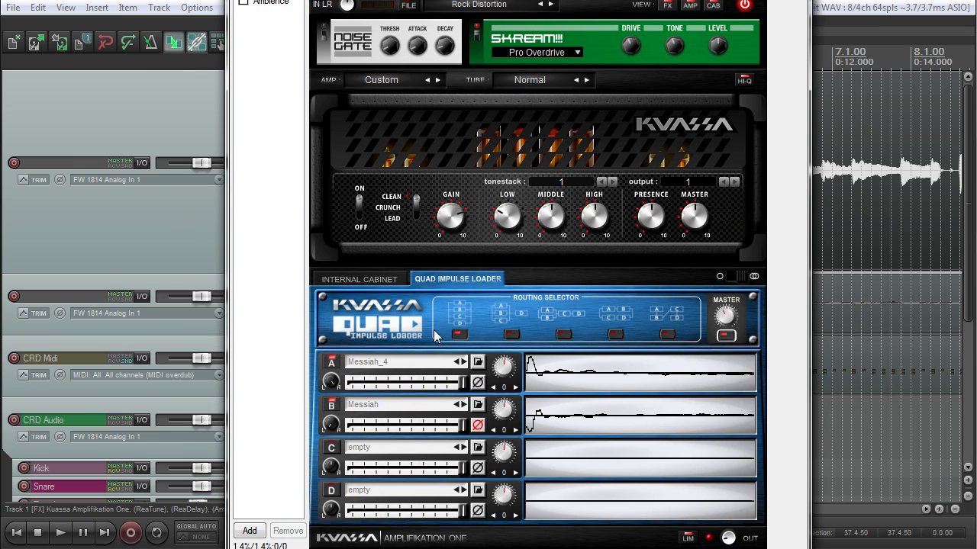
{"action": "left_click", "coordinate": [379, 281]}
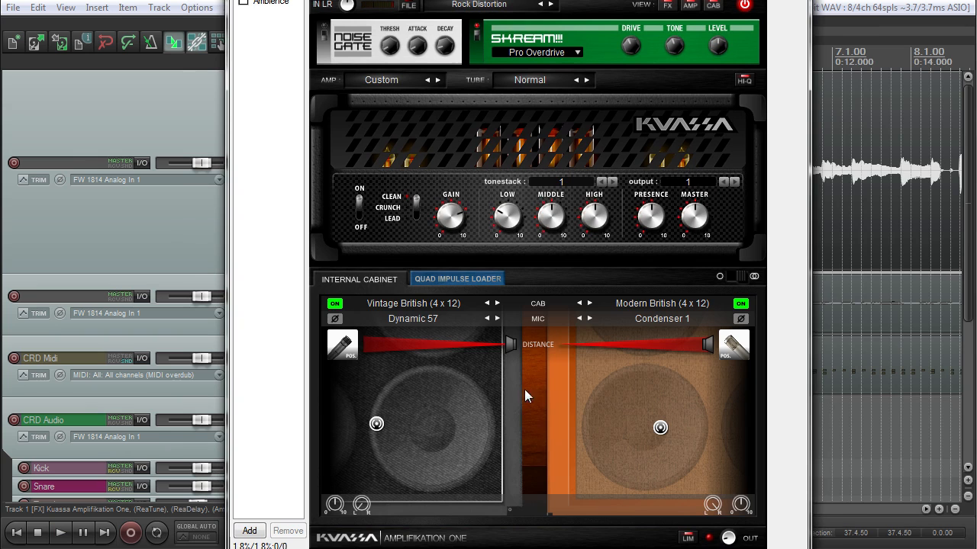
Step: Audition the Hi Gain Solo and Cruncher presets during playback
{"action": "left_click_drag", "start_coordinate": [520, 0], "coordinate": [541, 10]}
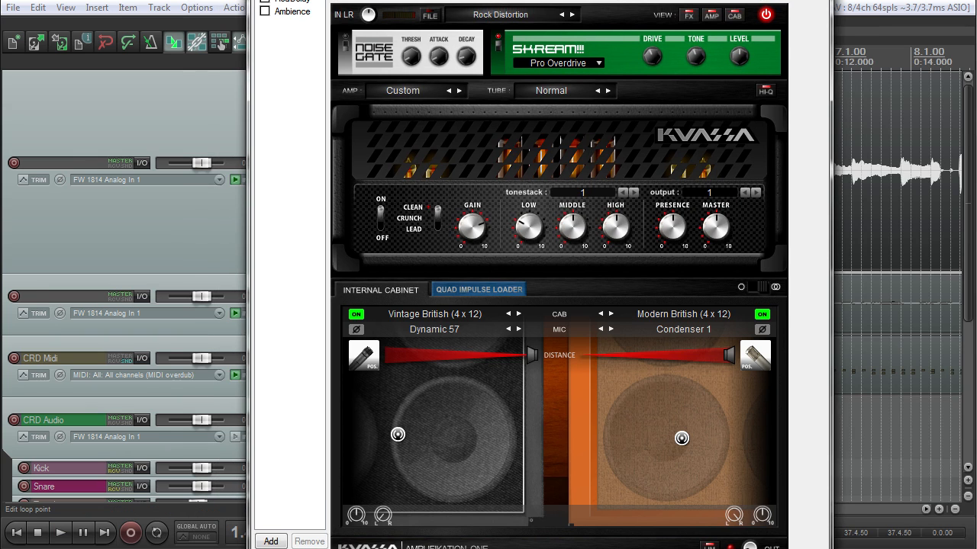
{"action": "left_click", "coordinate": [499, 14]}
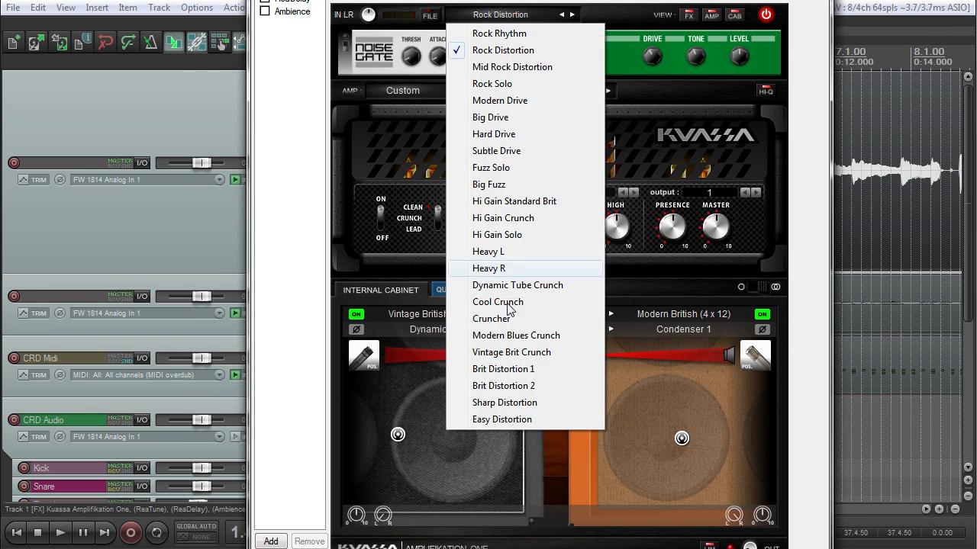
{"action": "left_click", "coordinate": [552, 234]}
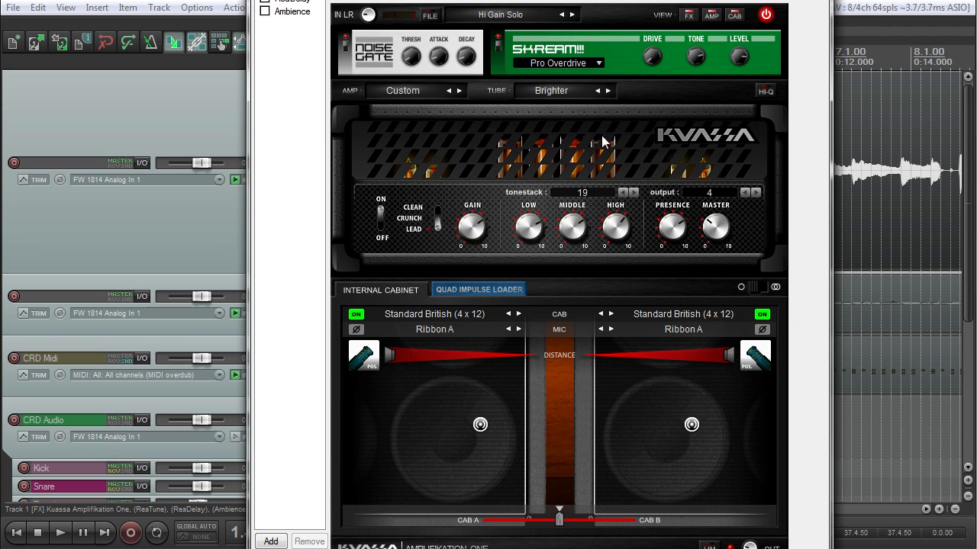
{"action": "left_click_drag", "start_coordinate": [555, 0], "coordinate": [534, 20]}
{"action": "key", "text": "space"}
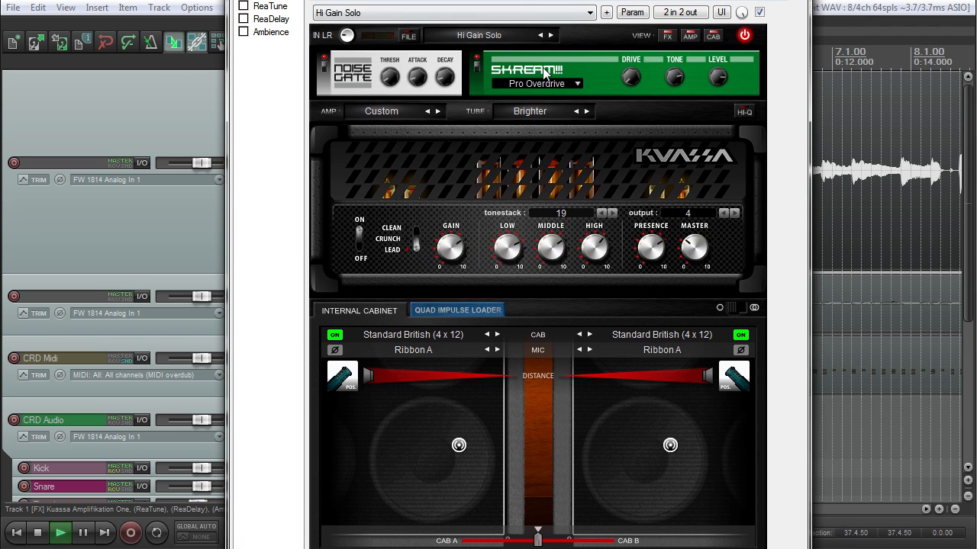
{"action": "left_click", "coordinate": [529, 38]}
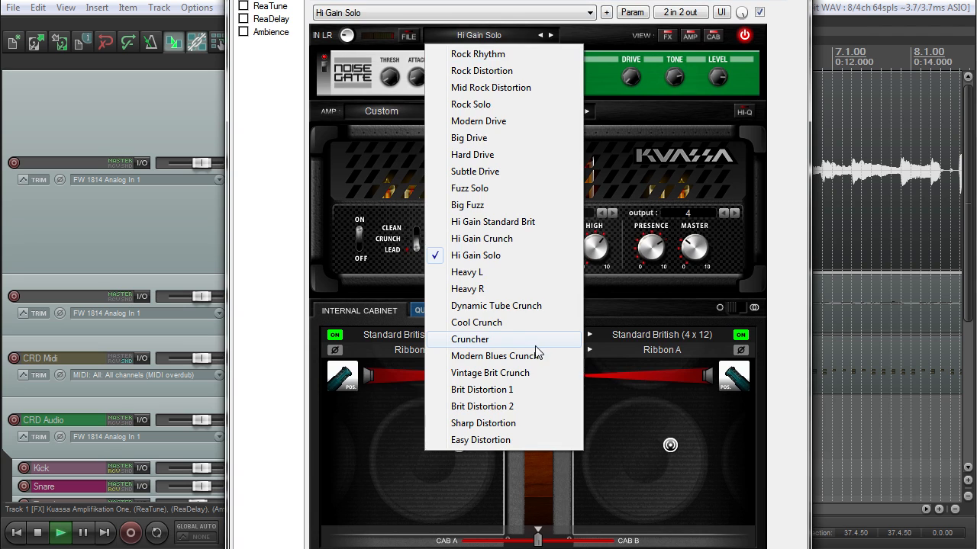
{"action": "left_click", "coordinate": [534, 342]}
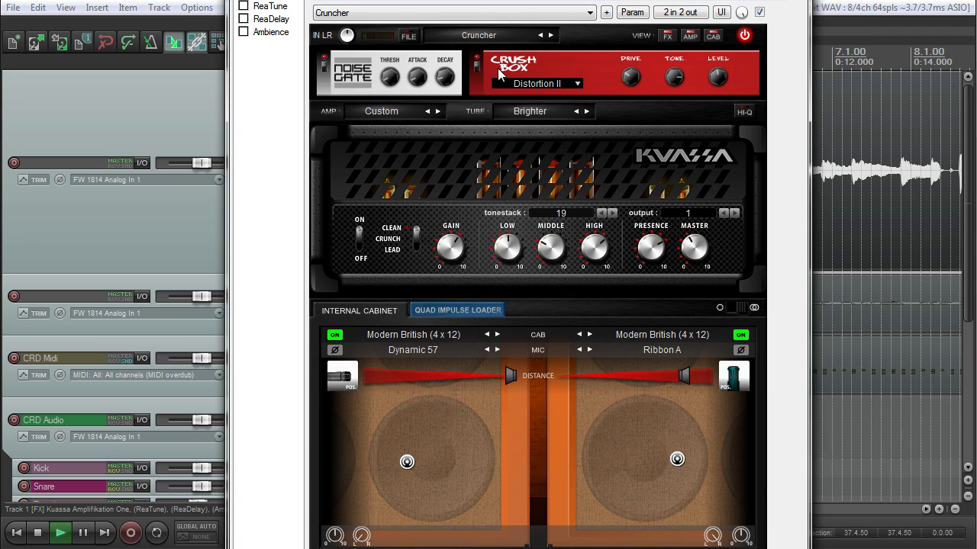
Step: Try the Rock Solo and Mid Rock Distortion presets, settling on Brit Distortion 1
{"action": "left_click", "coordinate": [502, 40]}
{"action": "left_click", "coordinate": [500, 105]}
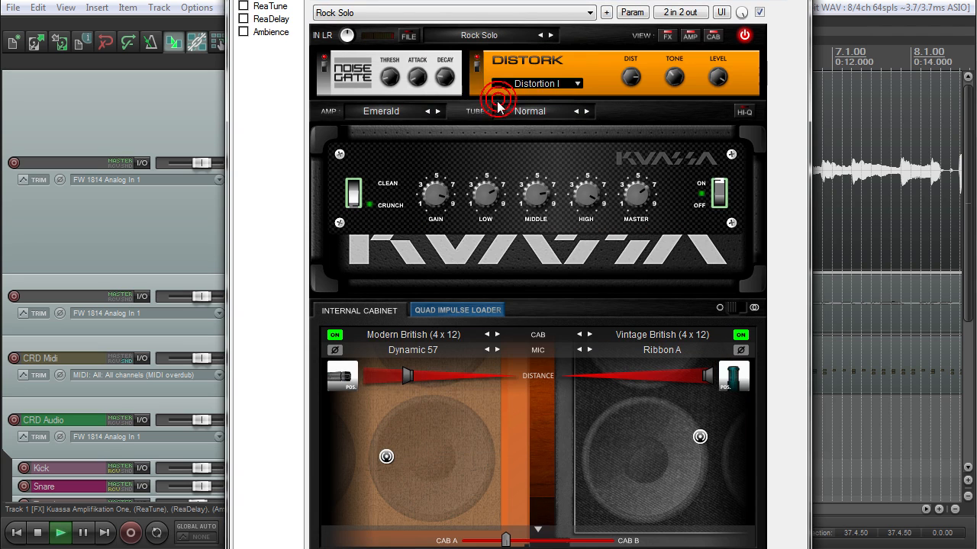
{"action": "left_click", "coordinate": [497, 35]}
{"action": "left_click", "coordinate": [495, 89]}
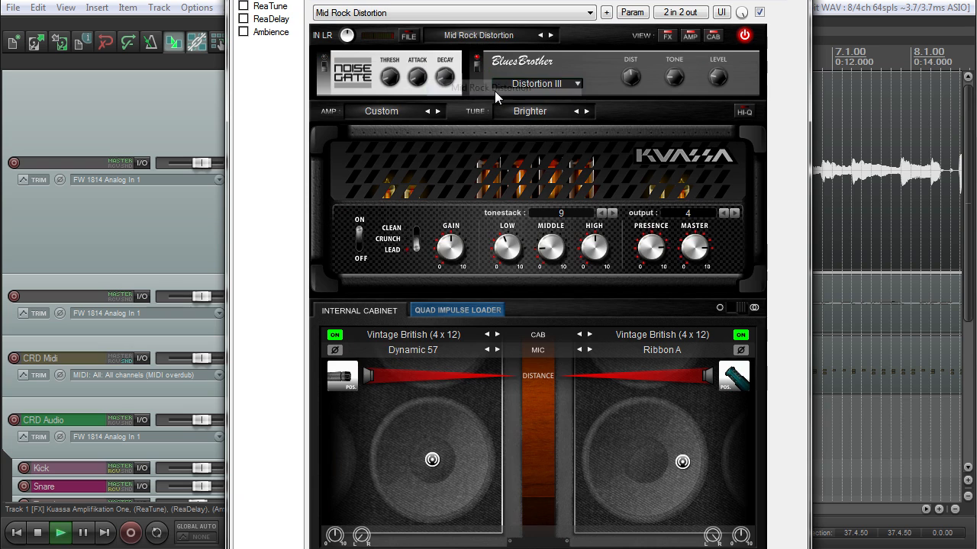
{"action": "left_click", "coordinate": [482, 38]}
{"action": "left_click", "coordinate": [523, 391]}
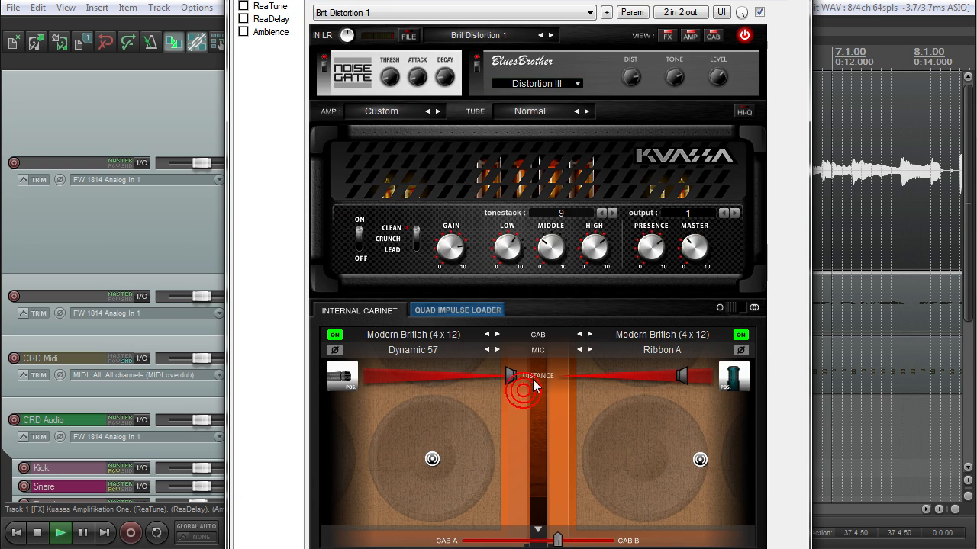
{"action": "key", "text": "space"}
{"action": "left_click_drag", "start_coordinate": [519, 0], "coordinate": [605, 0]}
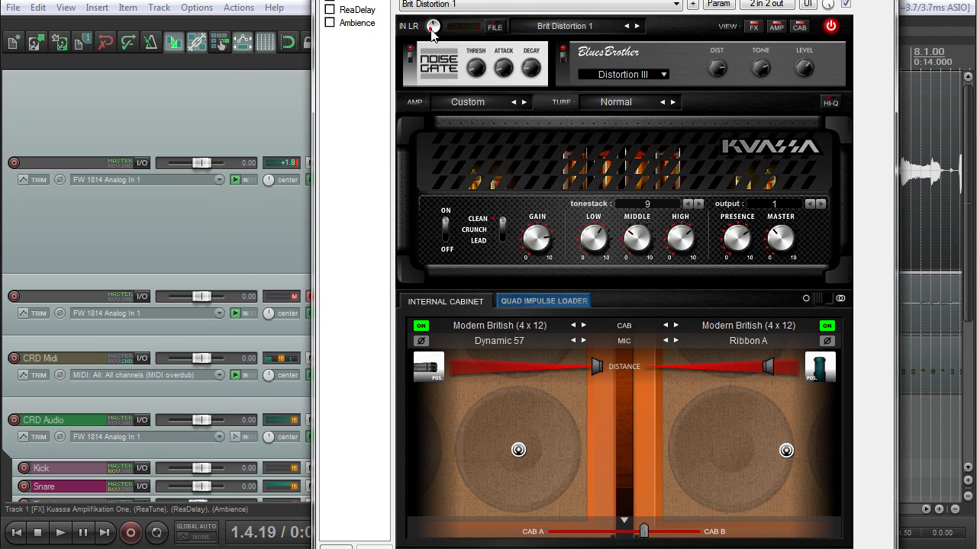
{"action": "left_click_drag", "start_coordinate": [488, 0], "coordinate": [468, 0]}
{"action": "left_click", "coordinate": [297, 164]}
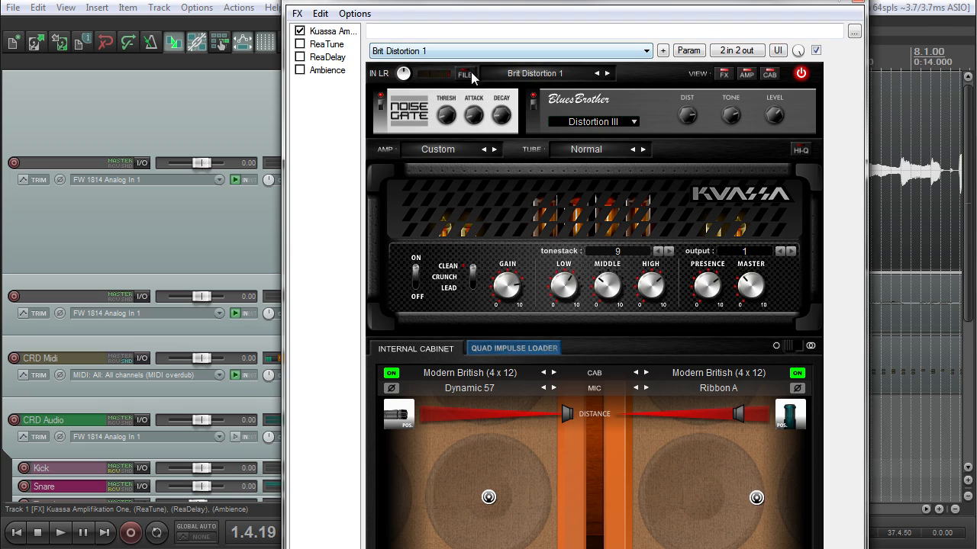
Step: Turn on the input meter and switch the stompbox to Pro Overdrive
{"action": "left_click", "coordinate": [434, 77]}
{"action": "left_click", "coordinate": [452, 87]}
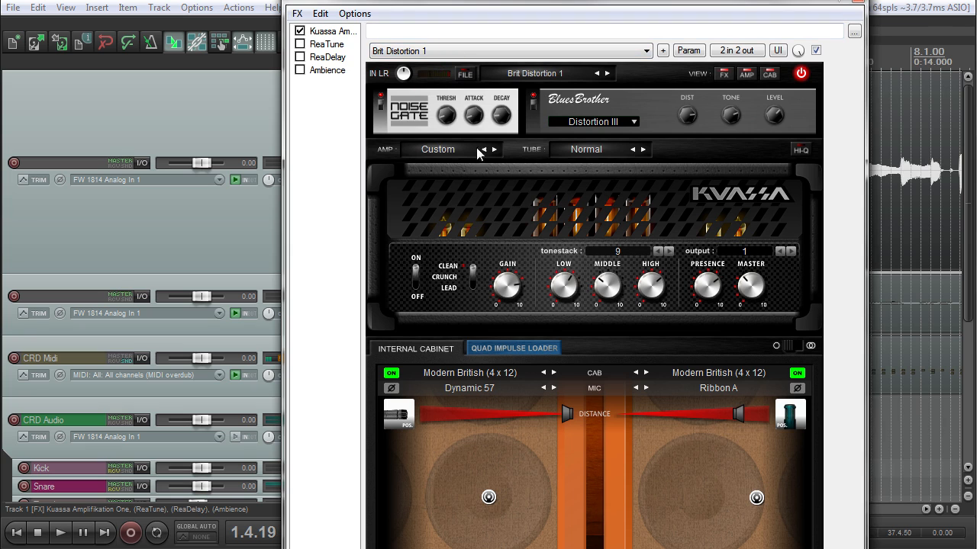
{"action": "left_click", "coordinate": [602, 121]}
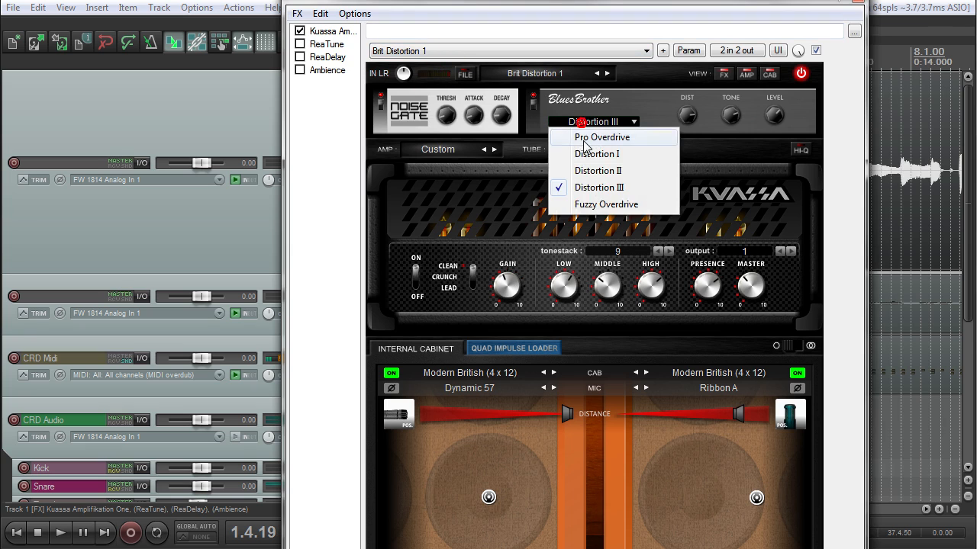
{"action": "left_click", "coordinate": [569, 137]}
{"action": "left_click_drag", "start_coordinate": [548, 31], "coordinate": [599, 0]}
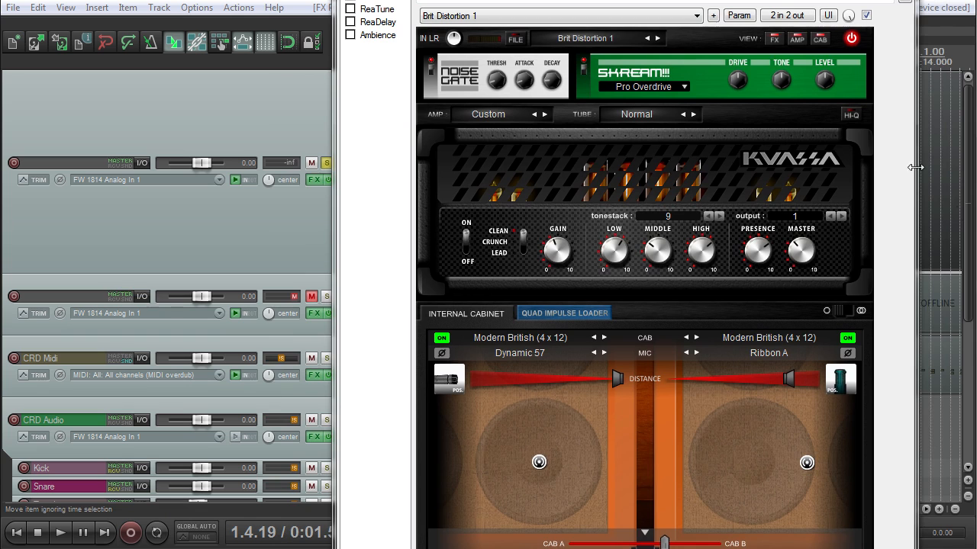
{"action": "left_click_drag", "start_coordinate": [718, 0], "coordinate": [878, 0]}
Step: Play the guitar track from 1.3.96 with the overdrive pedal on and its drive adjusted
{"action": "left_click", "coordinate": [417, 53]}
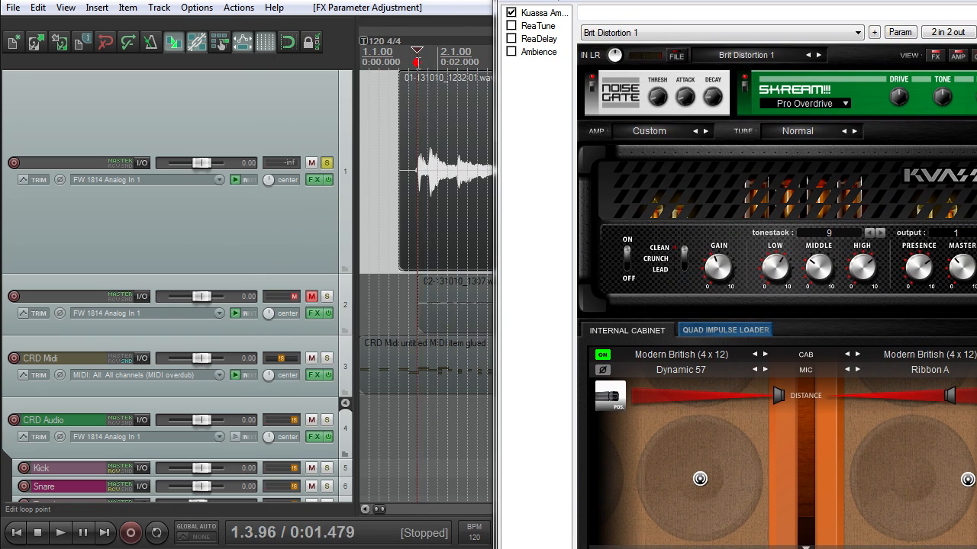
{"action": "key", "text": "space"}
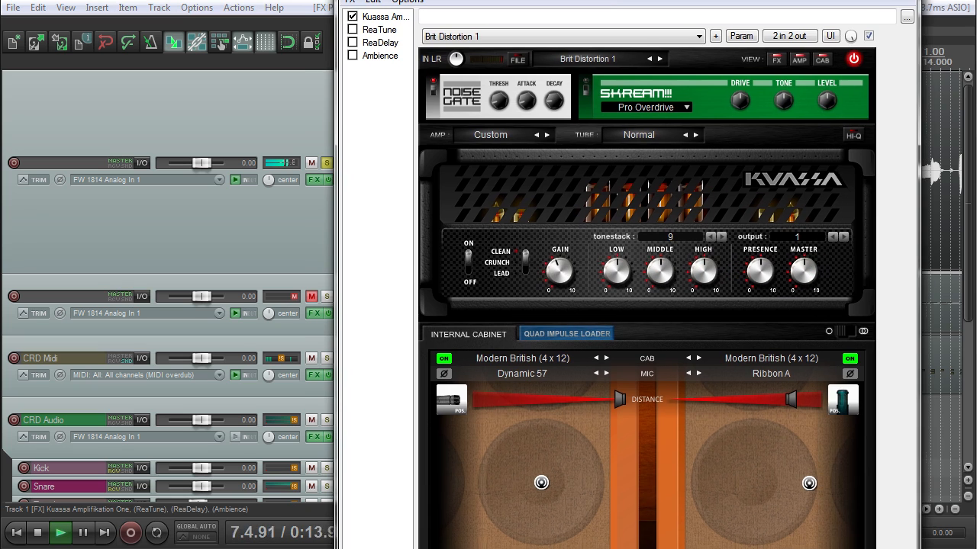
{"action": "key", "text": "space"}
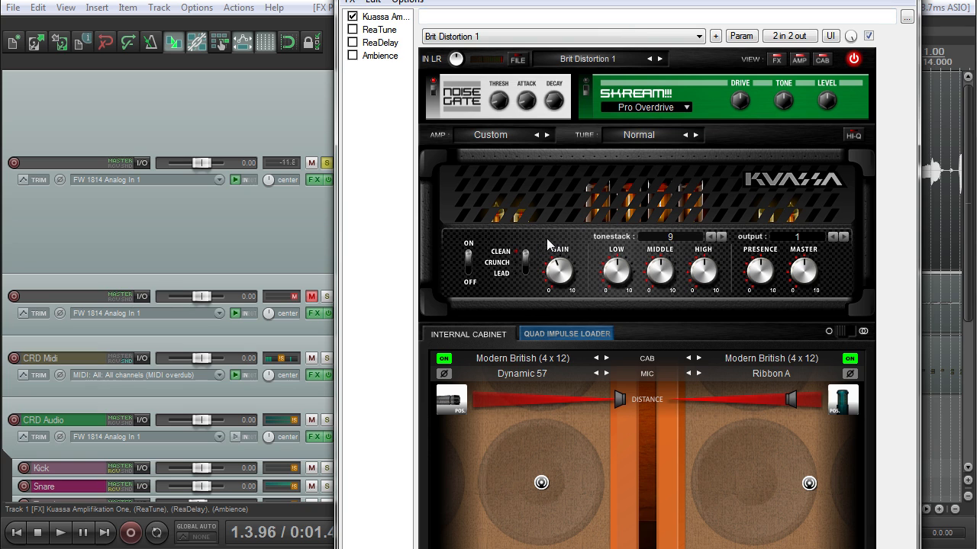
{"action": "key", "text": "space"}
{"action": "left_click", "coordinate": [587, 93]}
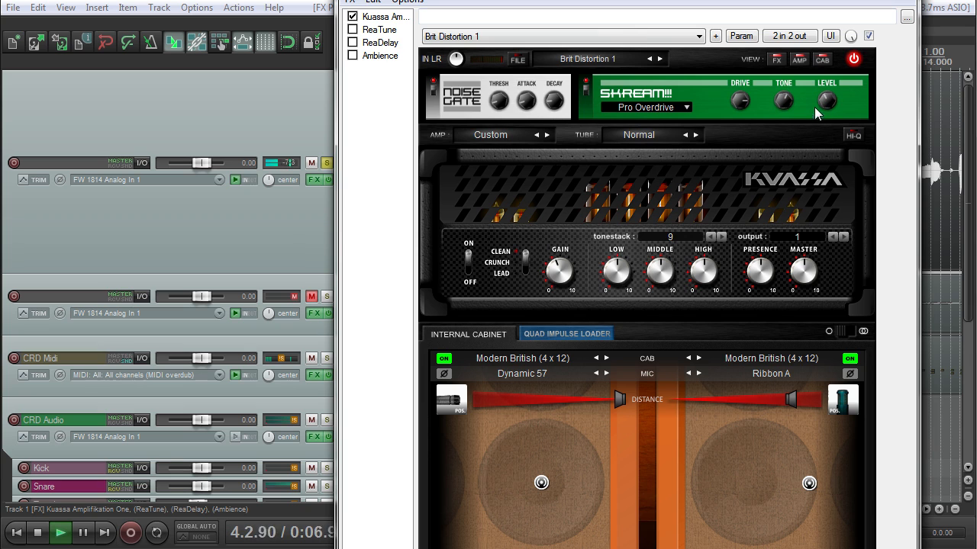
{"action": "left_click", "coordinate": [737, 102]}
Step: Audition Distortion I (DISTORK) and Distortion II (Crush Box), turning their drive down
{"action": "left_click", "coordinate": [686, 107]}
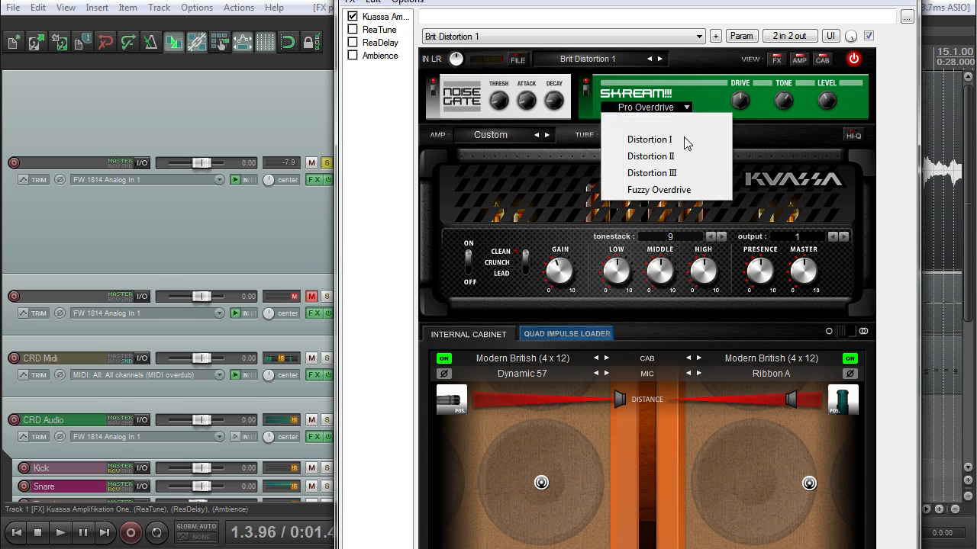
{"action": "left_click", "coordinate": [688, 140]}
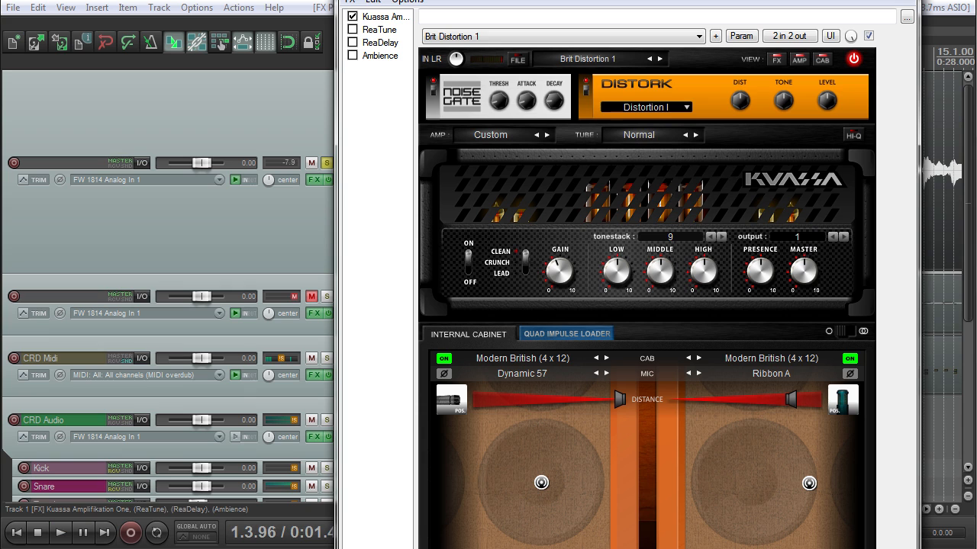
{"action": "key", "text": "space"}
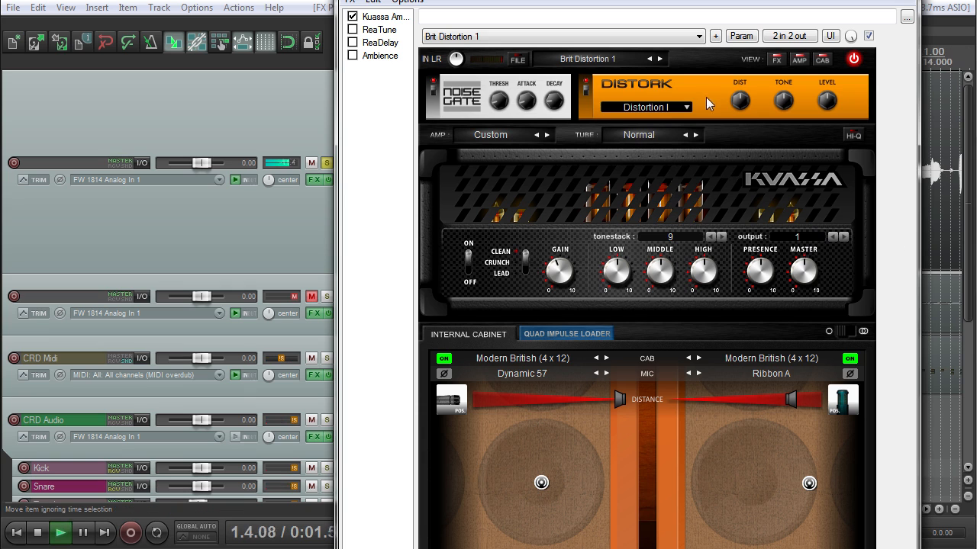
{"action": "left_click_drag", "start_coordinate": [743, 98], "coordinate": [778, 120]}
{"action": "left_click", "coordinate": [646, 108]}
{"action": "left_click", "coordinate": [651, 158]}
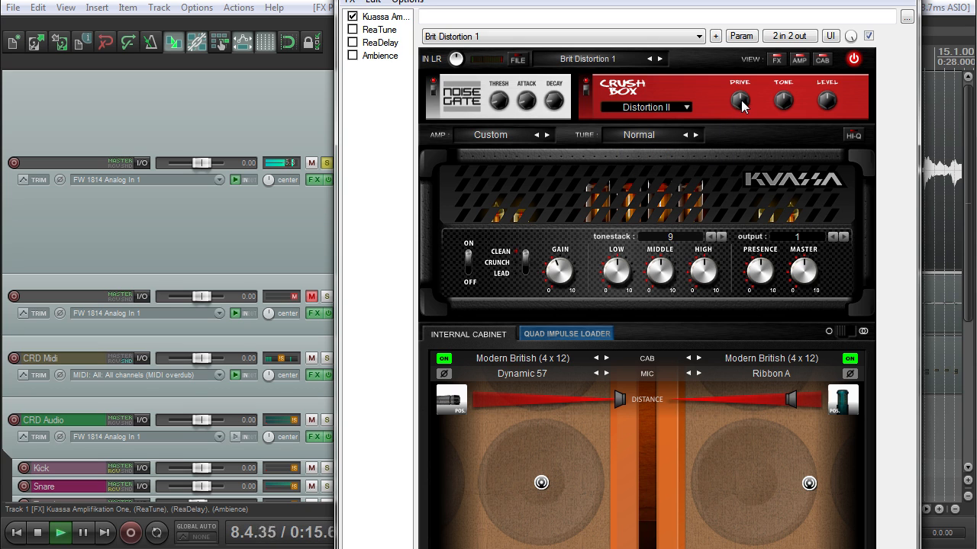
{"action": "left_click_drag", "start_coordinate": [741, 100], "coordinate": [732, 130]}
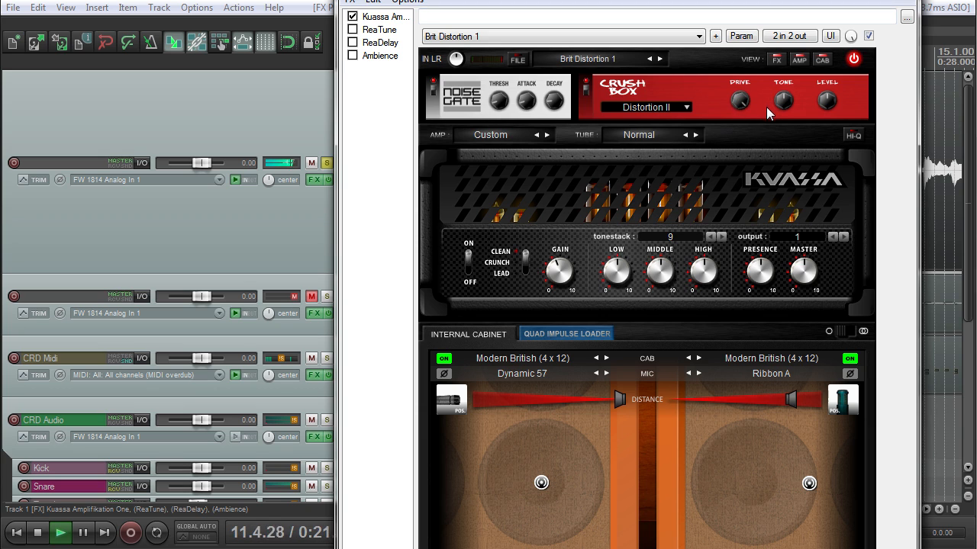
{"action": "left_click_drag", "start_coordinate": [737, 98], "coordinate": [730, 143]}
Step: Switch to Distortion III (BluesBrother), adjust its distortion amount and listen
{"action": "left_click", "coordinate": [667, 107]}
{"action": "left_click", "coordinate": [661, 171]}
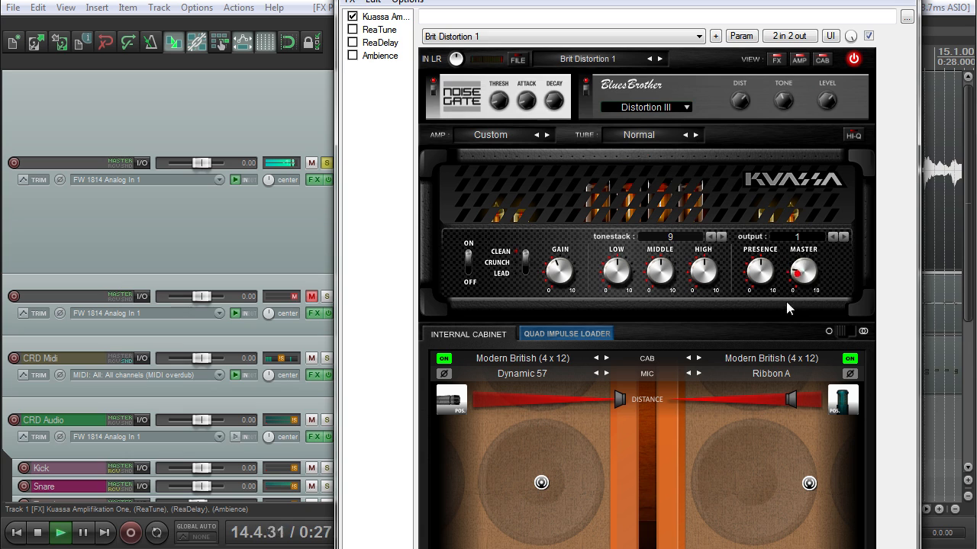
{"action": "left_click", "coordinate": [744, 102]}
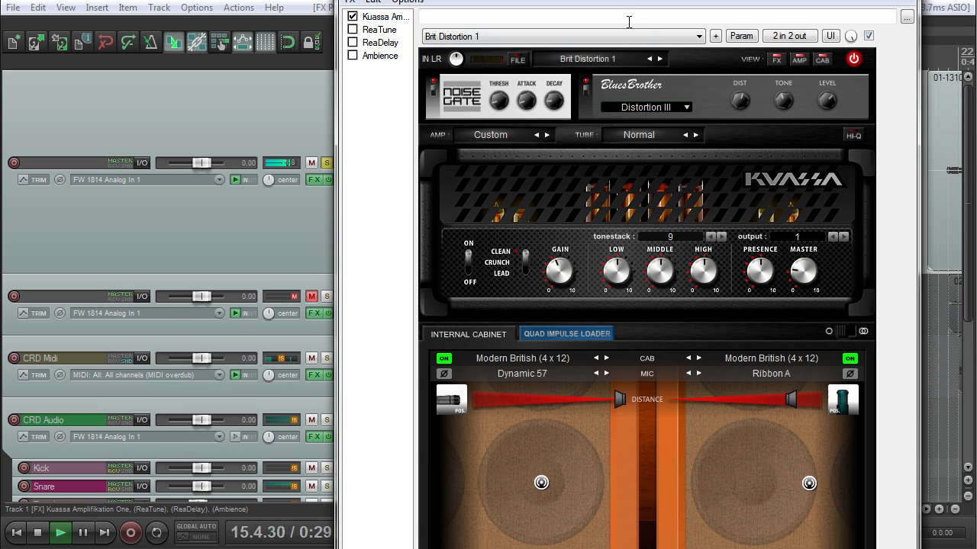
{"action": "left_click", "coordinate": [738, 102]}
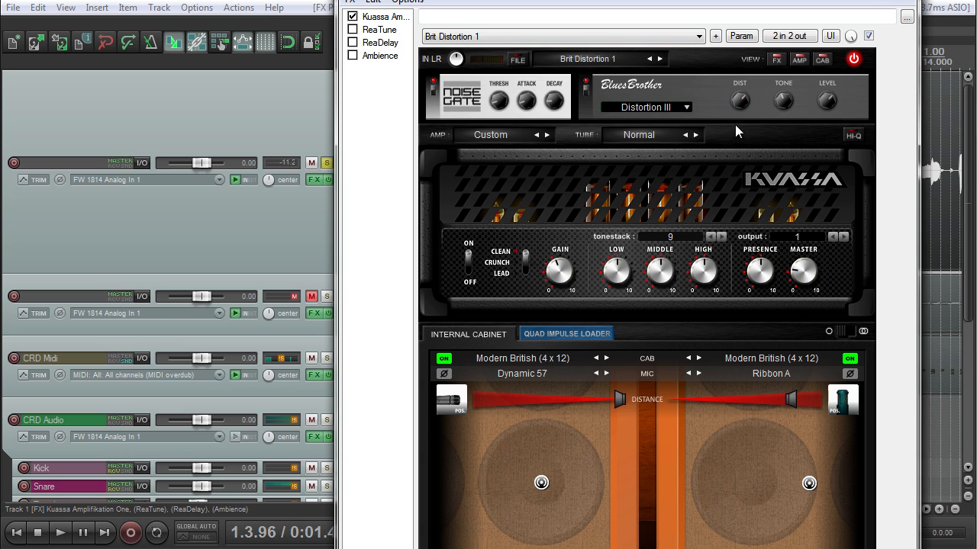
{"action": "key", "text": "space"}
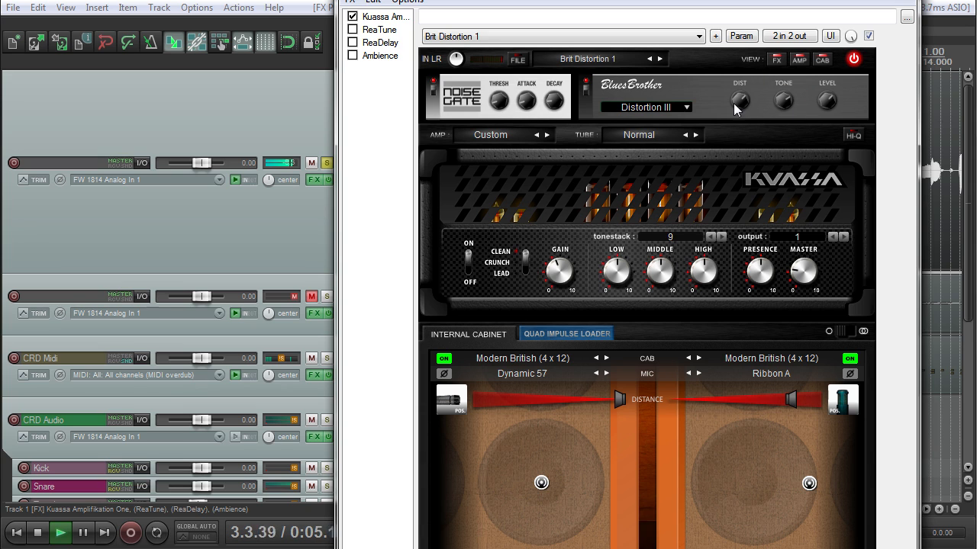
{"action": "left_click_drag", "start_coordinate": [813, 0], "coordinate": [716, 0]}
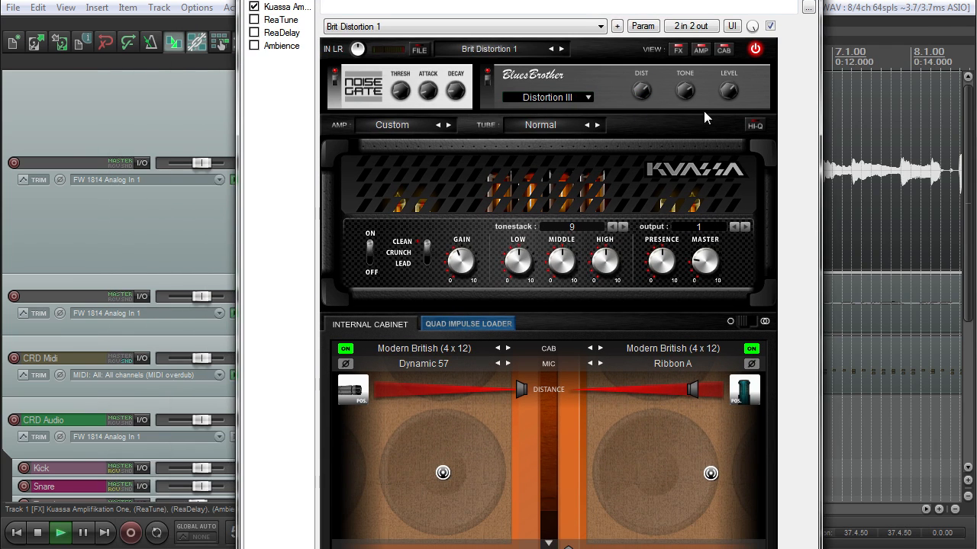
Step: Audition the Fuzzy Overdrive (Piledriver) pedal during playback
{"action": "left_click", "coordinate": [569, 99]}
{"action": "left_click", "coordinate": [588, 183]}
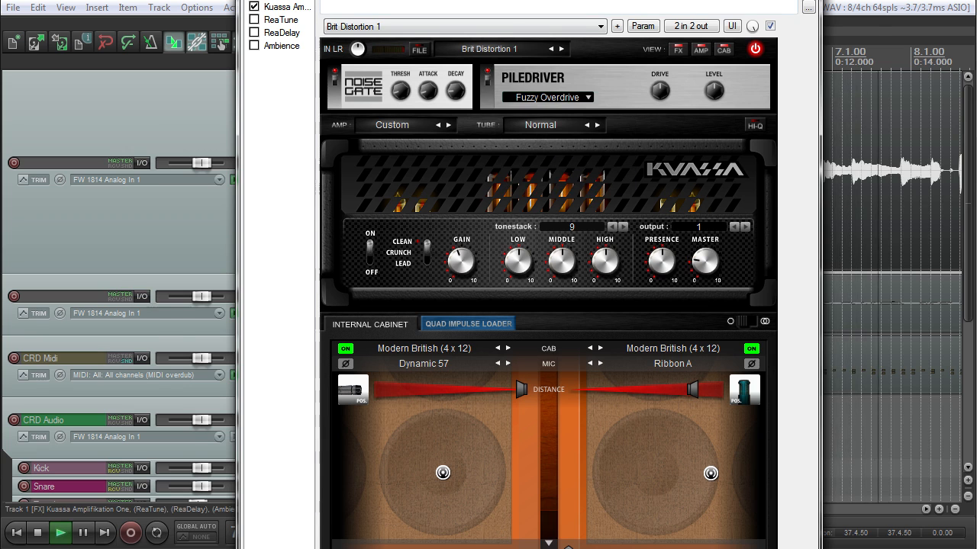
{"action": "left_click_drag", "start_coordinate": [534, 0], "coordinate": [721, 7]}
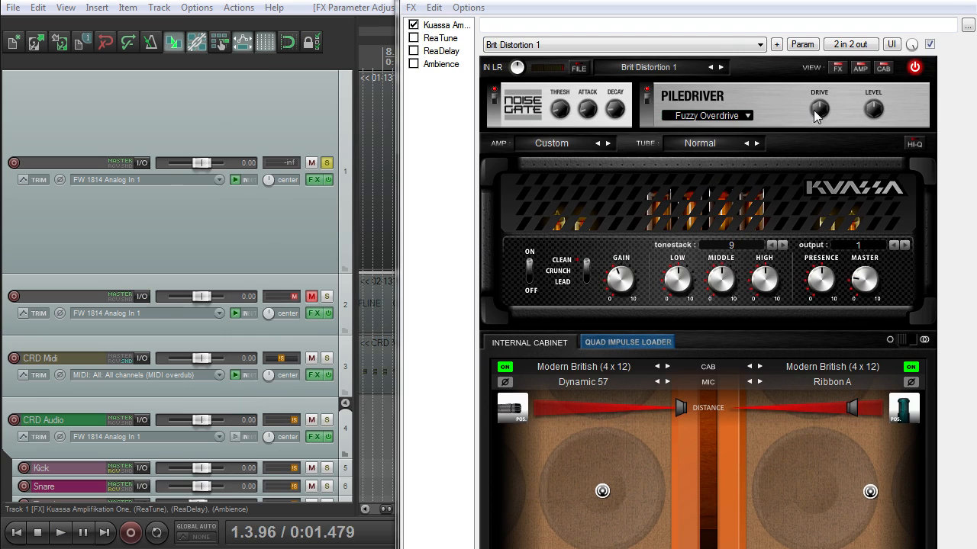
{"action": "key", "text": "space"}
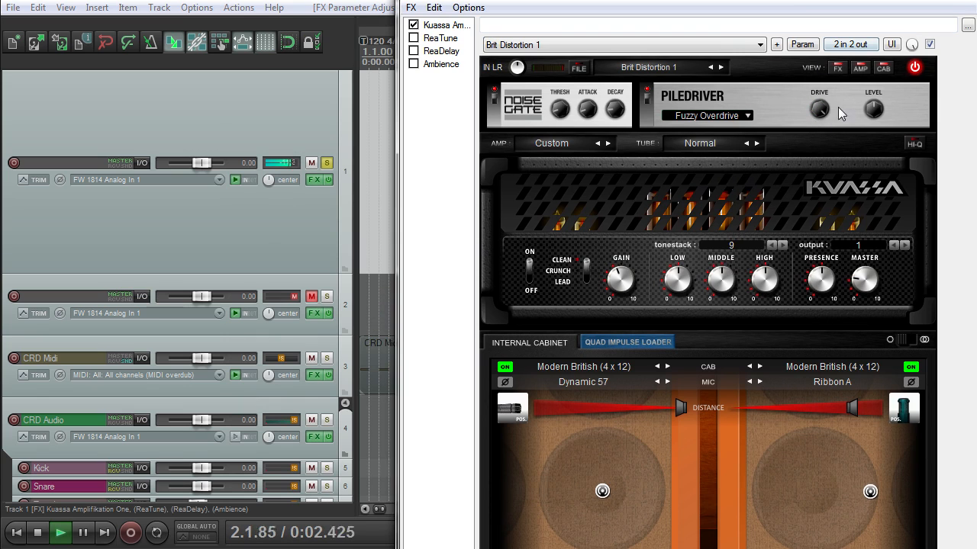
{"action": "left_click_drag", "start_coordinate": [810, 0], "coordinate": [716, 0]}
{"action": "key", "text": "space"}
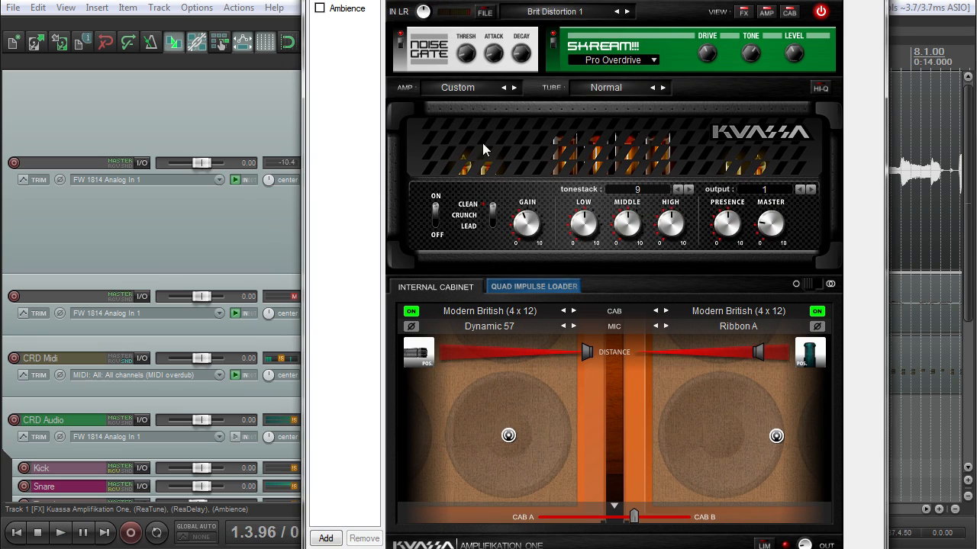
Step: Keep the Custom amp and try tonestack 8, 17 and 2 before settling on 18
{"action": "left_click", "coordinate": [456, 88]}
{"action": "left_click", "coordinate": [508, 87]}
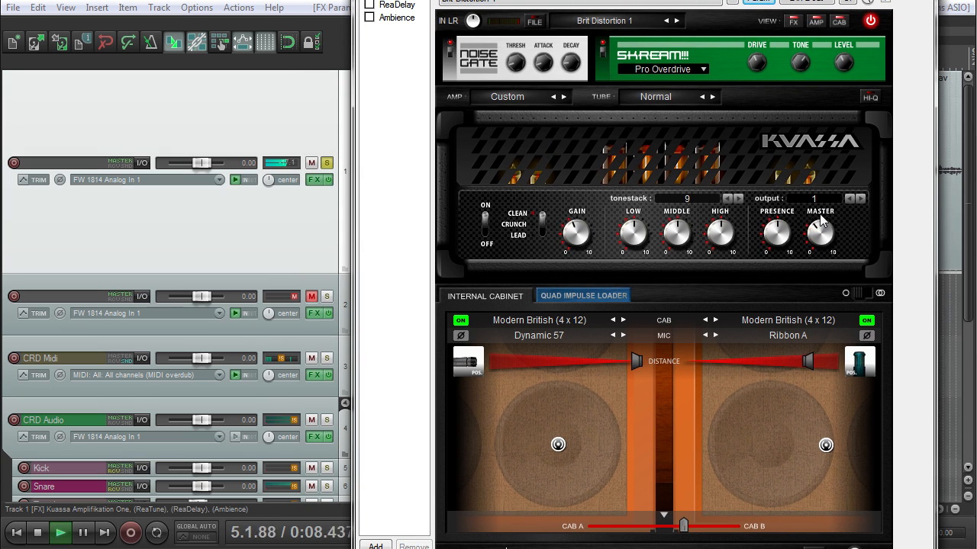
{"action": "left_click", "coordinate": [727, 200]}
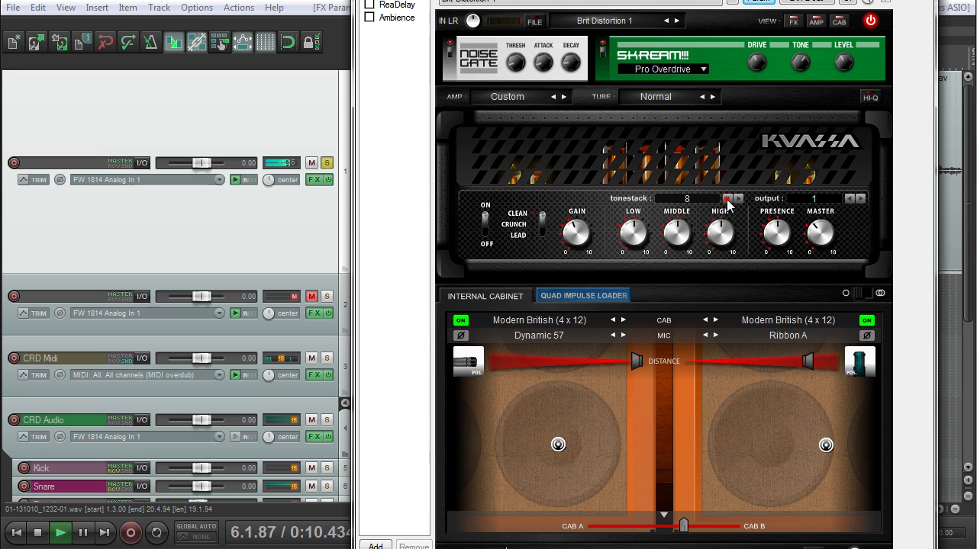
{"action": "left_click", "coordinate": [711, 203]}
{"action": "left_click", "coordinate": [685, 481]}
{"action": "left_click", "coordinate": [703, 211]}
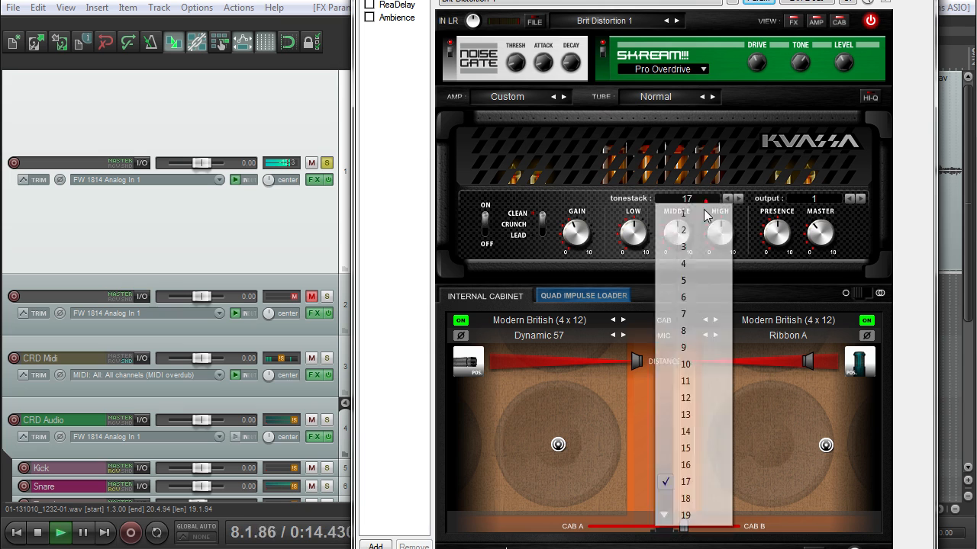
{"action": "left_click", "coordinate": [689, 229]}
{"action": "left_click", "coordinate": [696, 215]}
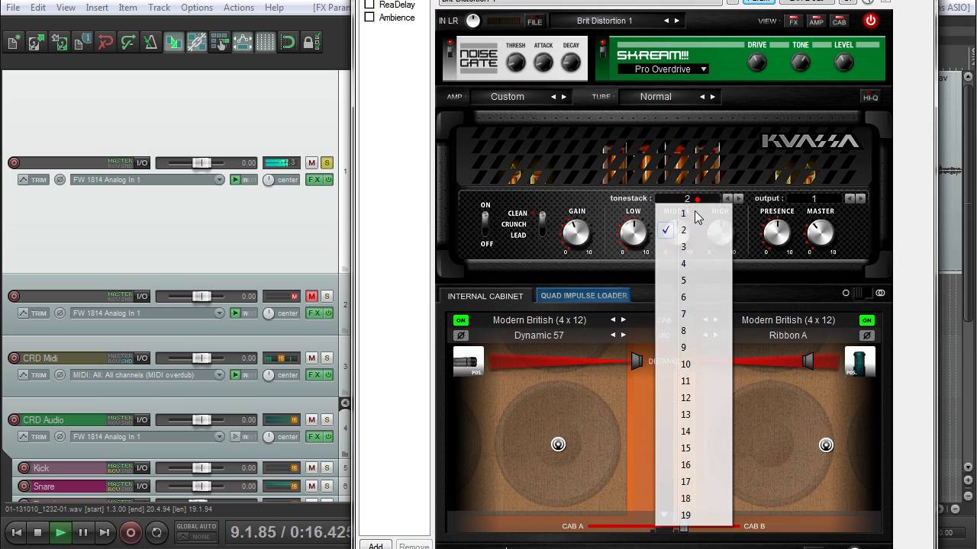
{"action": "left_click", "coordinate": [698, 499]}
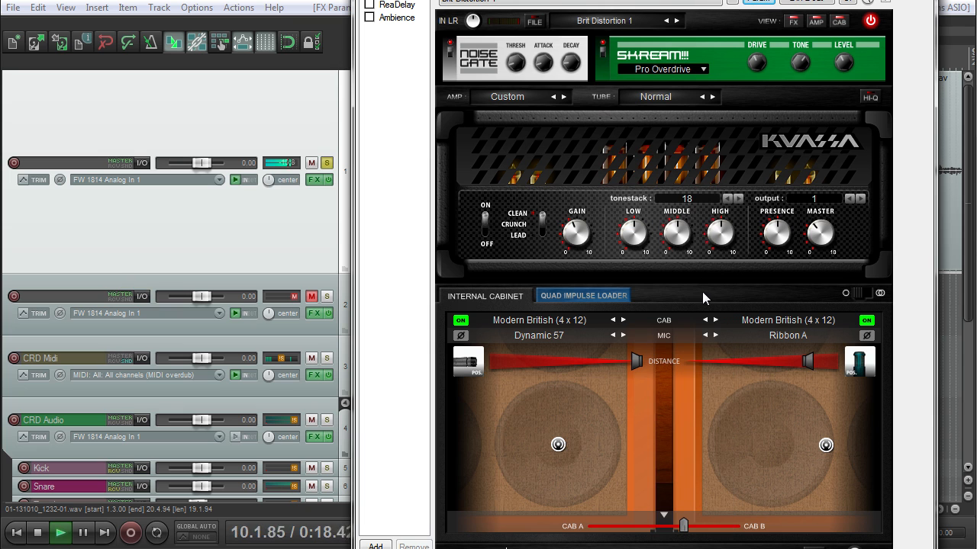
{"action": "key", "text": "space"}
Step: Switch the Custom amp to its crunch channel and set the tonestack to 1
{"action": "left_click_drag", "start_coordinate": [649, 0], "coordinate": [593, 0]}
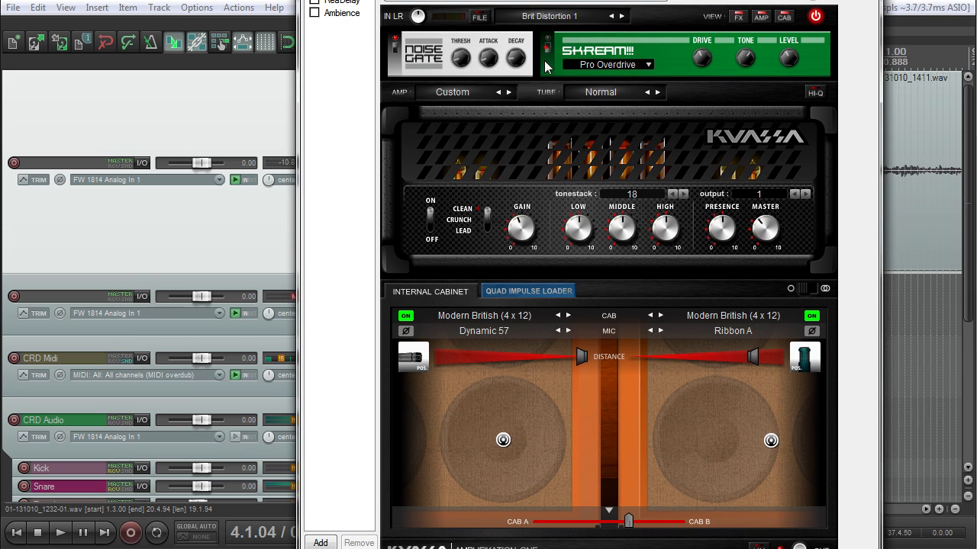
{"action": "key", "text": "space"}
{"action": "left_click", "coordinate": [489, 221]}
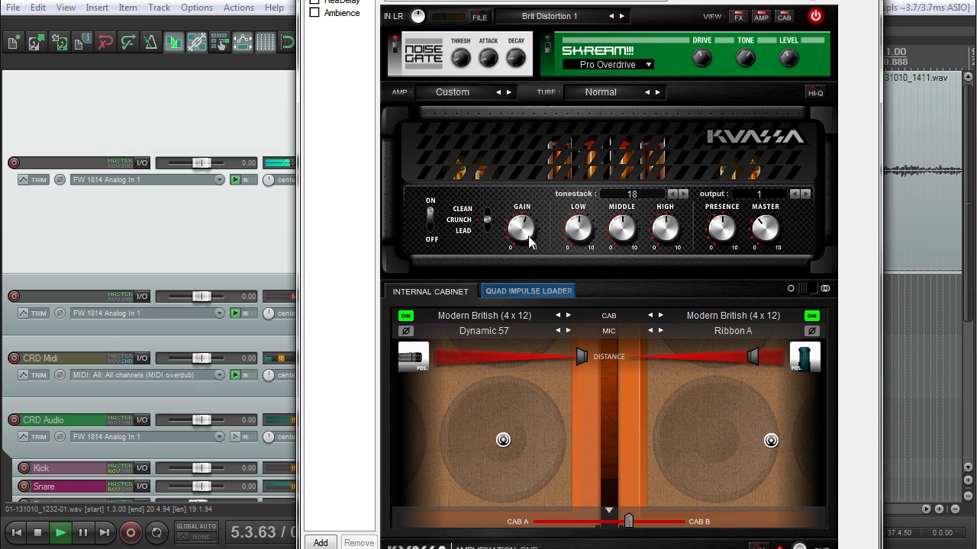
{"action": "left_click_drag", "start_coordinate": [538, 0], "coordinate": [564, 0]}
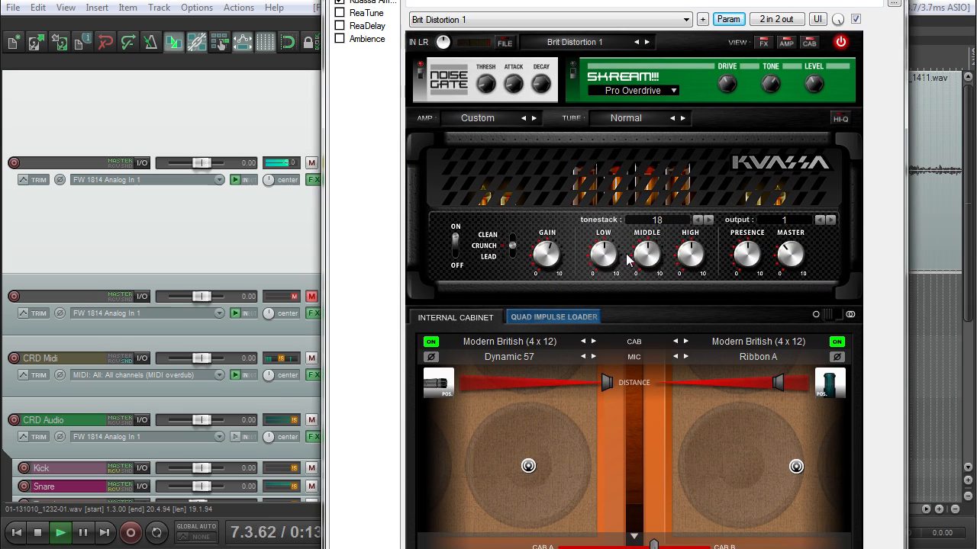
{"action": "left_click", "coordinate": [657, 220]}
{"action": "left_click", "coordinate": [657, 227]}
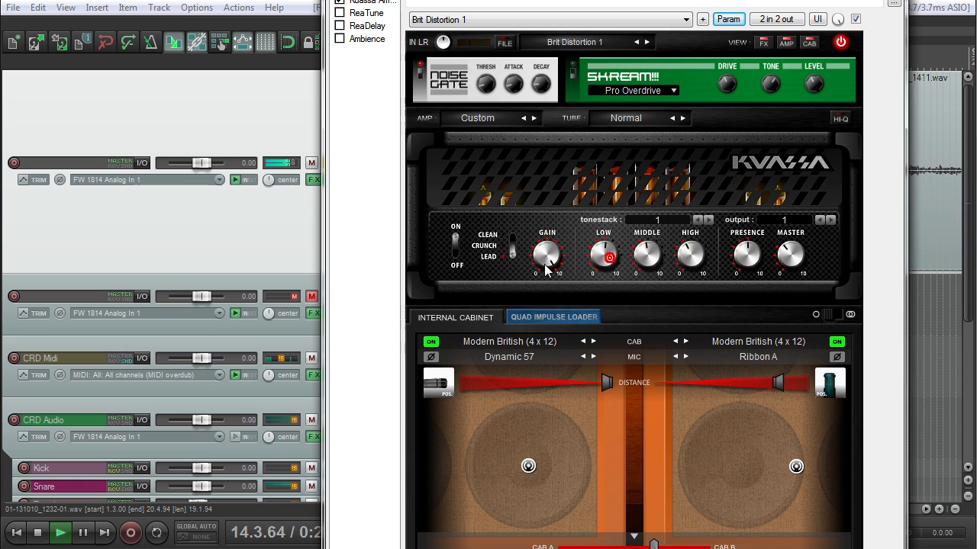
Step: Raise the amp's presence and fine-tune its EQ during playback
{"action": "left_click_drag", "start_coordinate": [742, 251], "coordinate": [768, 194]}
{"action": "left_click_drag", "start_coordinate": [734, 264], "coordinate": [722, 289]}
{"action": "left_click_drag", "start_coordinate": [685, 257], "coordinate": [696, 236]}
{"action": "left_click_drag", "start_coordinate": [578, 0], "coordinate": [613, 95]}
{"action": "key", "text": "space"}
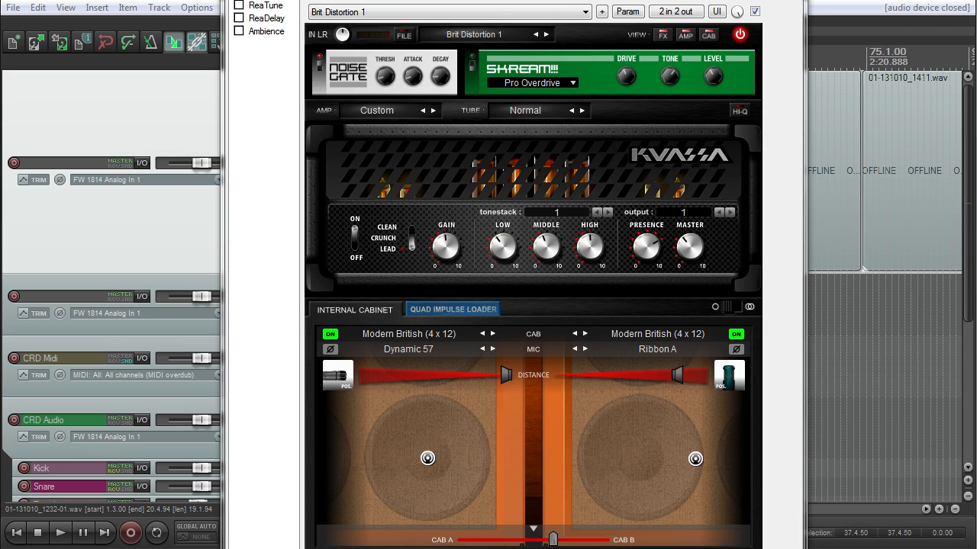
Step: Switch the amp to Black, lower channel 1 volume and tone, and cut master brightness
{"action": "left_click", "coordinate": [389, 111]}
{"action": "left_click", "coordinate": [377, 144]}
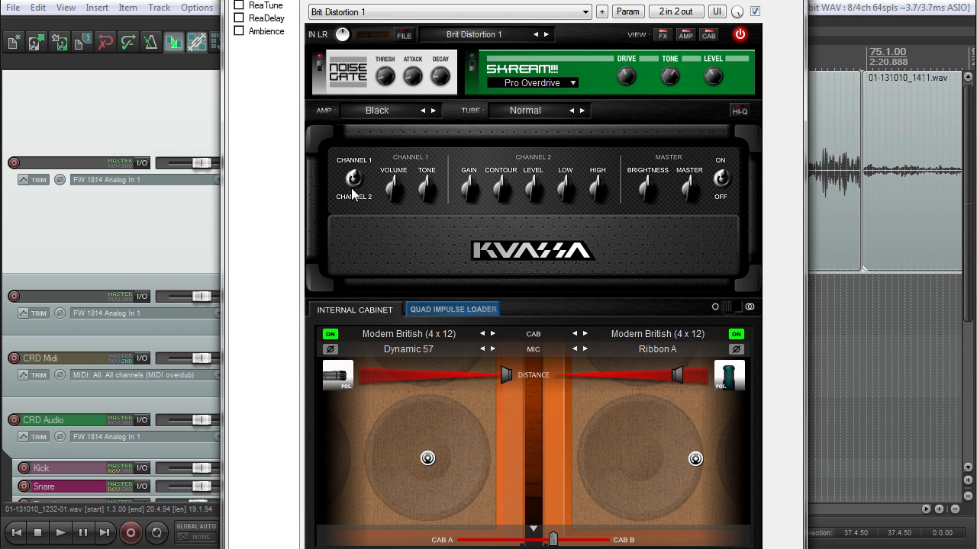
{"action": "key", "text": "space"}
{"action": "left_click_drag", "start_coordinate": [393, 191], "coordinate": [399, 155]}
{"action": "left_click_drag", "start_coordinate": [427, 190], "coordinate": [441, 156]}
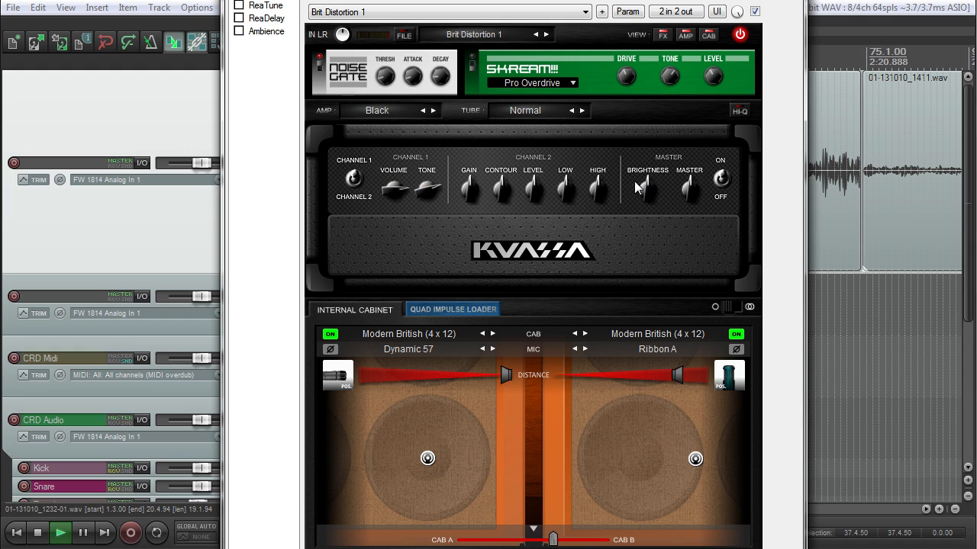
{"action": "left_click_drag", "start_coordinate": [643, 193], "coordinate": [664, 170]}
{"action": "left_click_drag", "start_coordinate": [393, 190], "coordinate": [442, 170]}
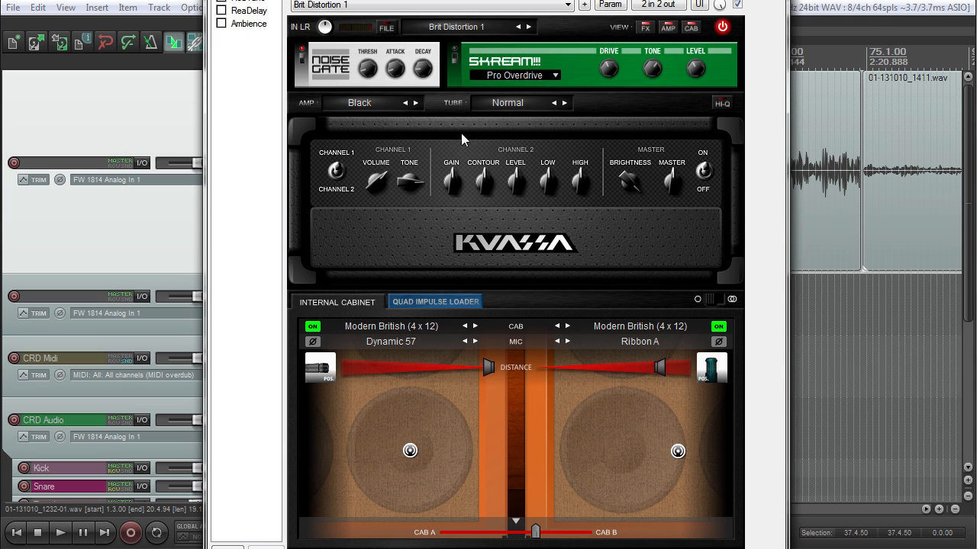
Step: Rebalance channel 2 gain, contour, level and low, and adjust master brightness
{"action": "left_click", "coordinate": [337, 172]}
{"action": "left_click", "coordinate": [452, 174]}
{"action": "key", "text": "space"}
{"action": "left_click_drag", "start_coordinate": [453, 185], "coordinate": [446, 209]}
{"action": "left_click_drag", "start_coordinate": [482, 176], "coordinate": [472, 212]}
{"action": "left_click_drag", "start_coordinate": [517, 181], "coordinate": [485, 183]}
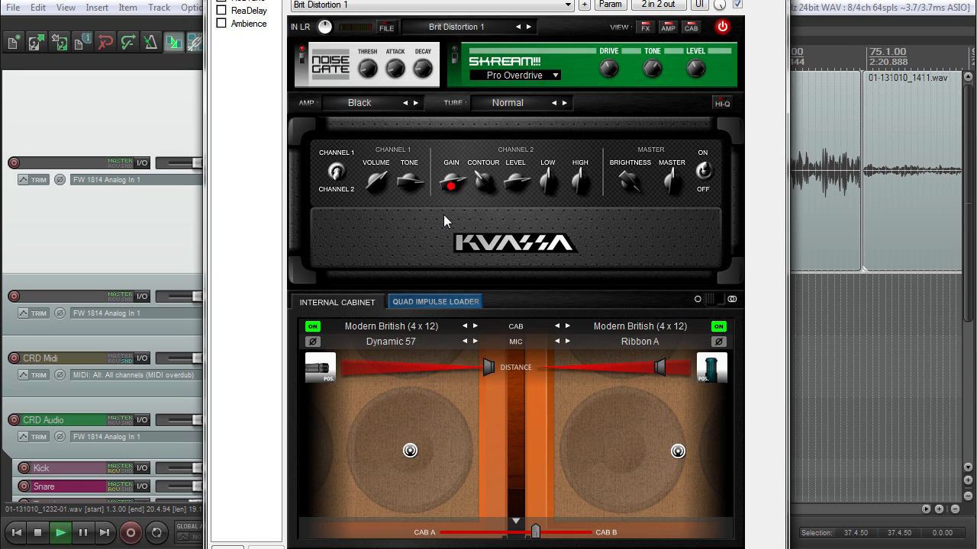
{"action": "left_click_drag", "start_coordinate": [547, 181], "coordinate": [555, 172]}
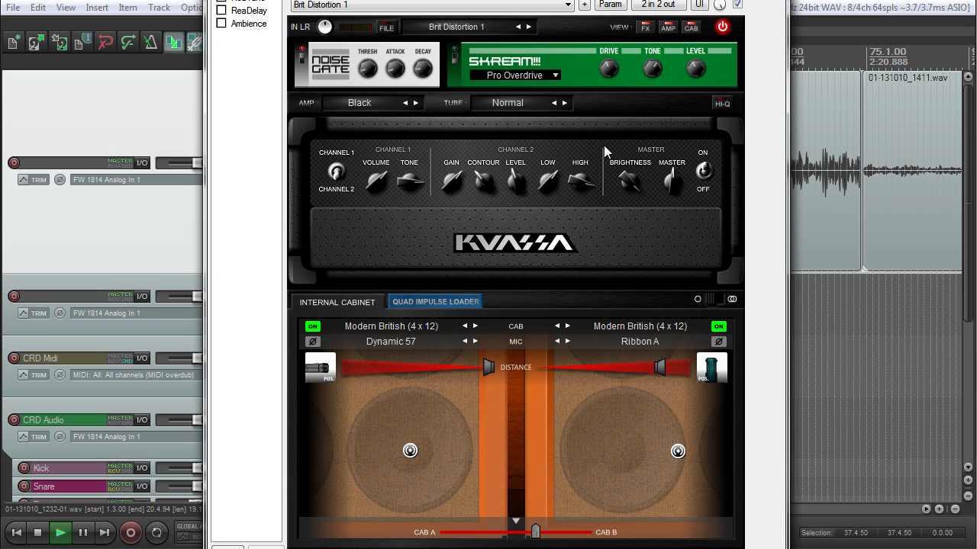
{"action": "left_click_drag", "start_coordinate": [628, 182], "coordinate": [619, 206]}
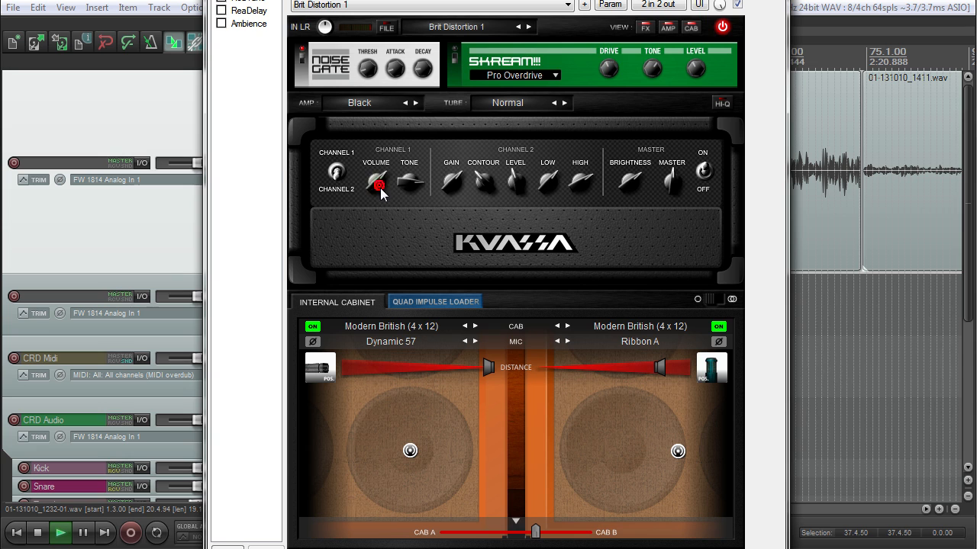
{"action": "left_click", "coordinate": [360, 102]}
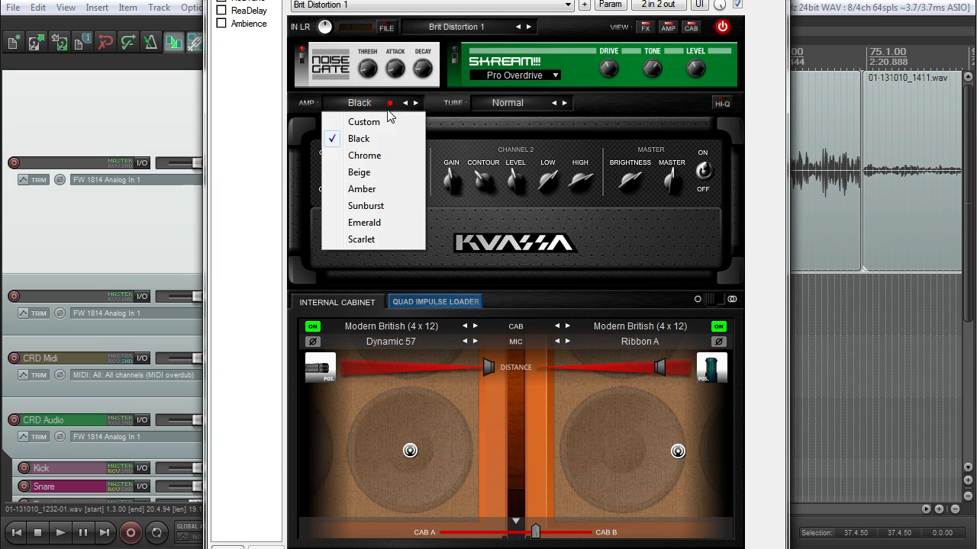
Step: Switch to the Chrome amp, turn drive boost off, and raise gain, level and low
{"action": "left_click", "coordinate": [382, 154]}
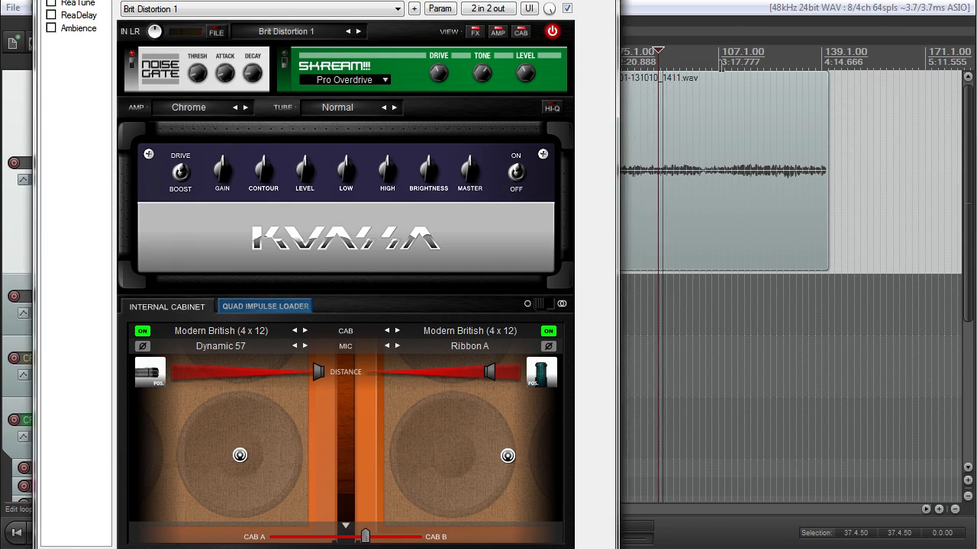
{"action": "left_click", "coordinate": [719, 64]}
{"action": "left_click_drag", "start_coordinate": [488, 2], "coordinate": [608, 0]}
{"action": "left_click_drag", "start_coordinate": [360, 165], "coordinate": [376, 137]}
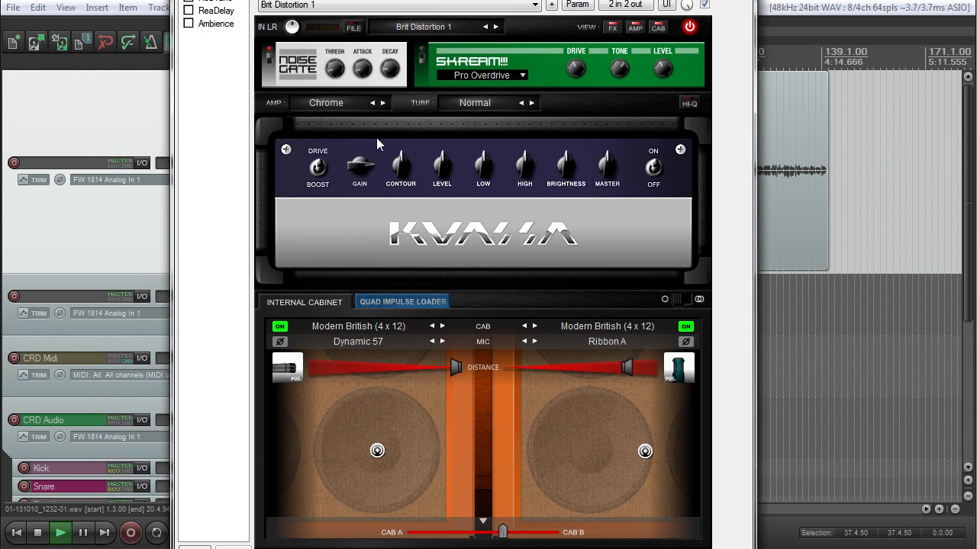
{"action": "left_click", "coordinate": [320, 180]}
{"action": "left_click_drag", "start_coordinate": [358, 166], "coordinate": [360, 160]}
{"action": "left_click_drag", "start_coordinate": [445, 165], "coordinate": [497, 132]}
Step: Recentre low, raise high and brightness, ease master back, and rework contour and gain
{"action": "left_click_drag", "start_coordinate": [475, 169], "coordinate": [464, 208]}
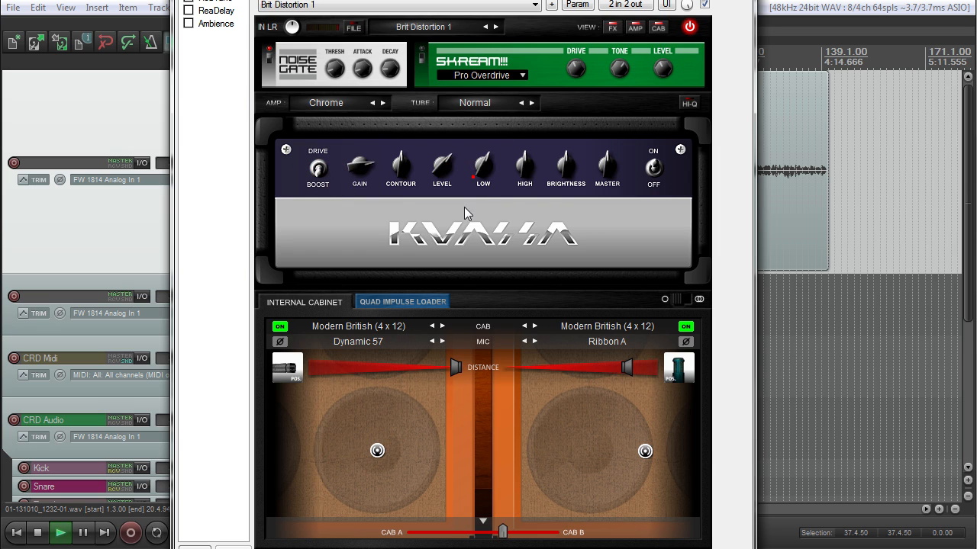
{"action": "left_click_drag", "start_coordinate": [528, 158], "coordinate": [536, 114]}
{"action": "left_click_drag", "start_coordinate": [567, 161], "coordinate": [578, 140]}
{"action": "left_click_drag", "start_coordinate": [523, 168], "coordinate": [523, 189]}
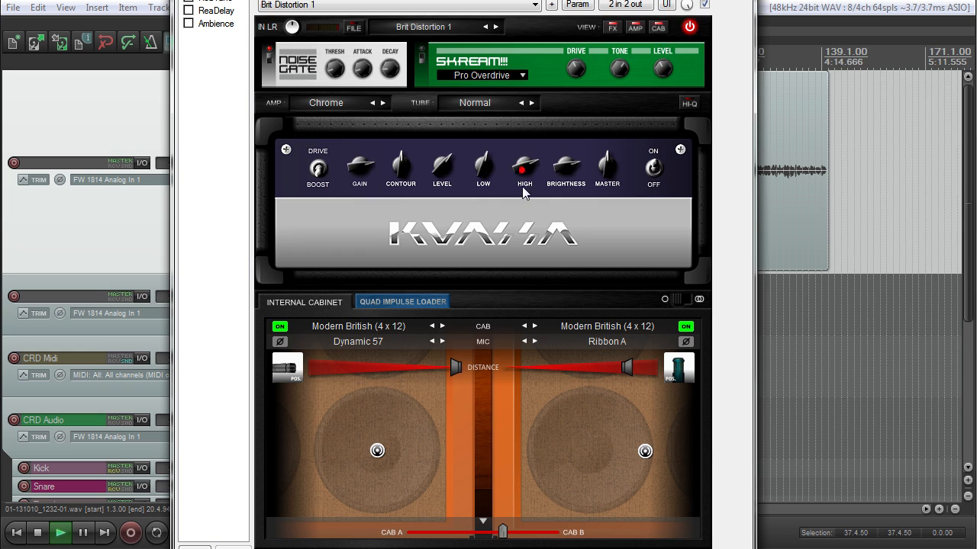
{"action": "left_click_drag", "start_coordinate": [610, 163], "coordinate": [608, 177]}
{"action": "left_click_drag", "start_coordinate": [402, 173], "coordinate": [355, 204]}
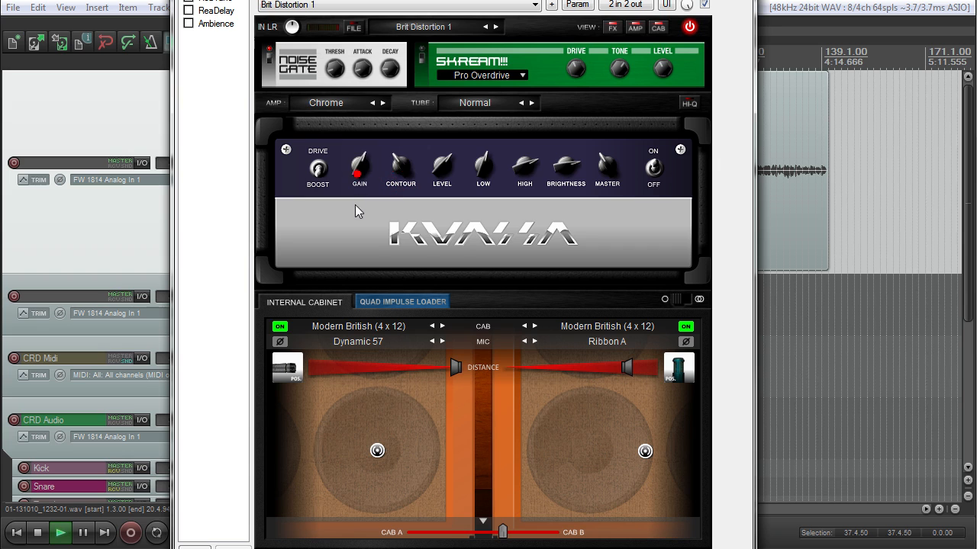
{"action": "left_click_drag", "start_coordinate": [396, 177], "coordinate": [419, 122]}
{"action": "left_click_drag", "start_coordinate": [359, 169], "coordinate": [365, 214]}
Step: Set gain to about halfway, raise master and level, and retune contour, low, high and brightness
{"action": "mouse_move", "coordinate": [399, 184]}
{"action": "left_mouse_down"}
{"action": "mouse_move", "coordinate": [413, 145]}
{"action": "mouse_move", "coordinate": [403, 189]}
{"action": "left_mouse_up"}
{"action": "left_click_drag", "start_coordinate": [595, 164], "coordinate": [597, 196]}
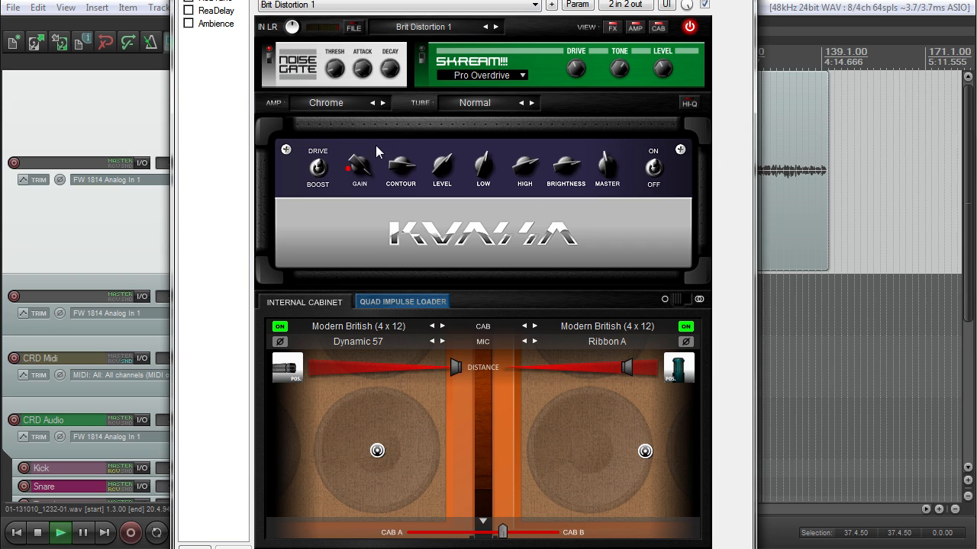
{"action": "left_click_drag", "start_coordinate": [357, 169], "coordinate": [359, 190]}
{"action": "left_click_drag", "start_coordinate": [353, 152], "coordinate": [353, 141]}
{"action": "left_click_drag", "start_coordinate": [405, 167], "coordinate": [485, 185]}
{"action": "left_click_drag", "start_coordinate": [528, 161], "coordinate": [487, 161]}
{"action": "left_click_drag", "start_coordinate": [568, 174], "coordinate": [520, 164]}
Step: Stop playback, switch the amp model from Chrome to Beige and turn its Gain down
{"action": "left_click", "coordinate": [918, 115]}
{"action": "left_click", "coordinate": [327, 103]}
{"action": "left_click", "coordinate": [326, 171]}
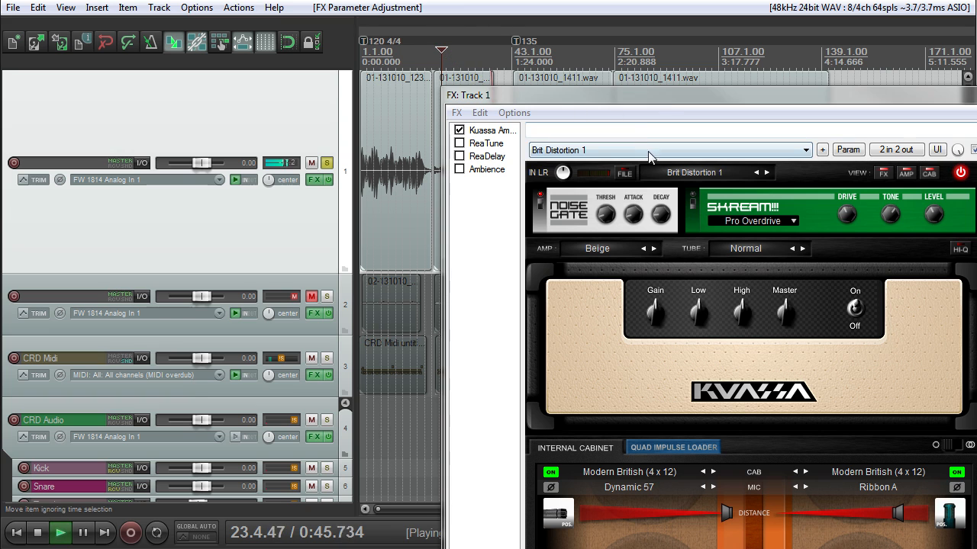
{"action": "left_click_drag", "start_coordinate": [627, 95], "coordinate": [302, 0]}
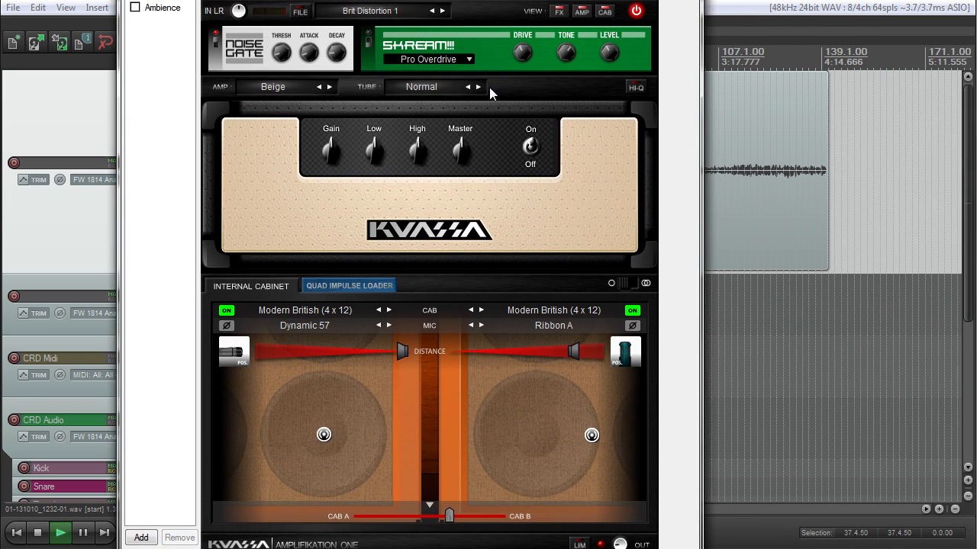
{"action": "left_click_drag", "start_coordinate": [395, 0], "coordinate": [456, 0]}
{"action": "left_click_drag", "start_coordinate": [394, 200], "coordinate": [407, 131]}
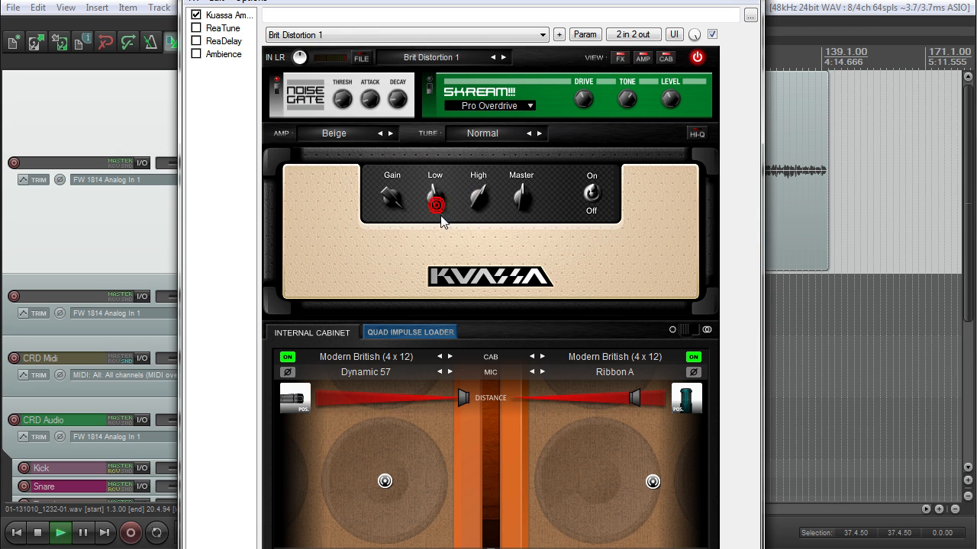
Step: Take track 1 out of solo and turn the Beige amp's Gain and High down
{"action": "left_click_drag", "start_coordinate": [421, 0], "coordinate": [571, 17]}
{"action": "left_click", "coordinate": [326, 164]}
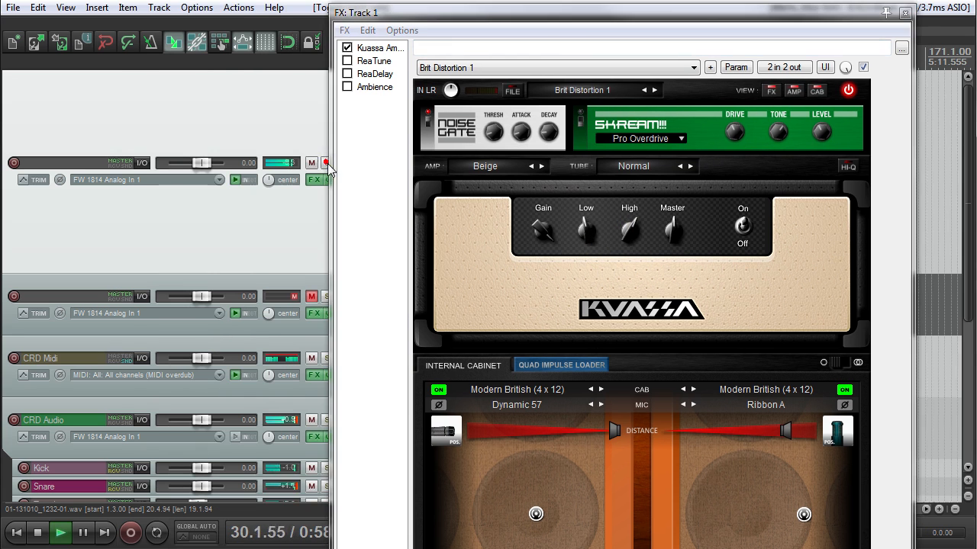
{"action": "left_click_drag", "start_coordinate": [485, 15], "coordinate": [379, 0]}
{"action": "left_click_drag", "start_coordinate": [434, 168], "coordinate": [438, 197]}
{"action": "left_click_drag", "start_coordinate": [520, 164], "coordinate": [523, 196]}
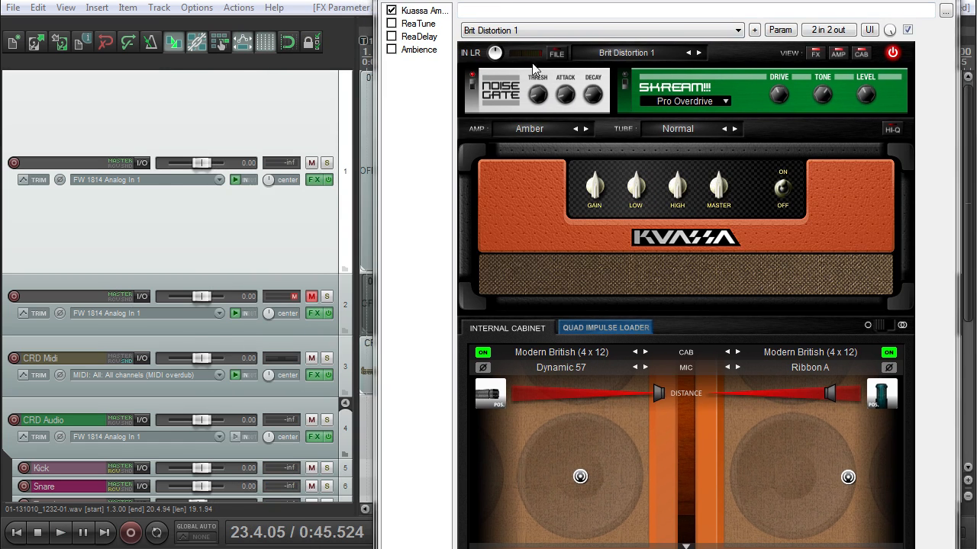
Step: Start playback from 0:36.705 with the Amber amp loaded
{"action": "left_click_drag", "start_coordinate": [542, 0], "coordinate": [709, 9]}
{"action": "left_click", "coordinate": [425, 52]}
{"action": "key", "text": "space"}
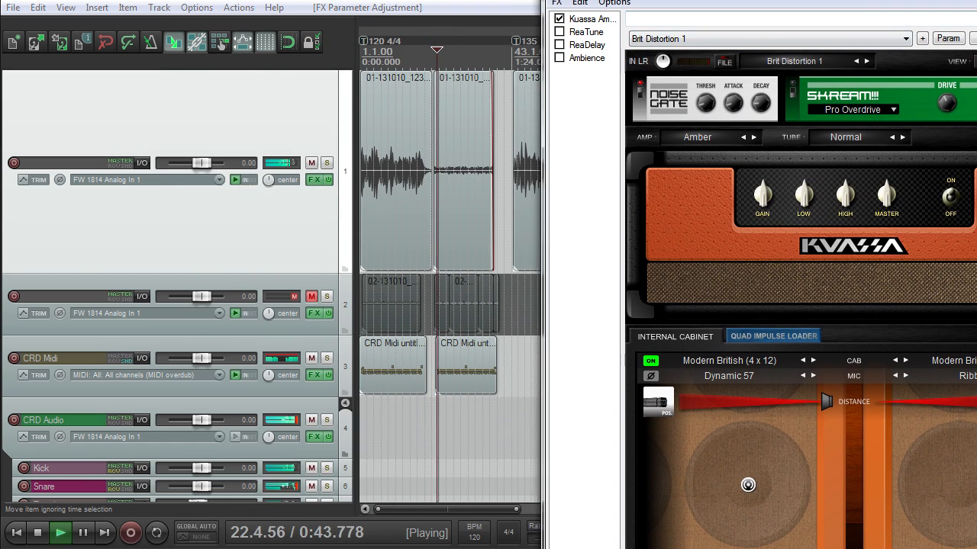
{"action": "left_click_drag", "start_coordinate": [710, 3], "coordinate": [451, 6]}
Step: Raise Amber's Master and High, reset Gain and push it past centre, then stop playback
{"action": "left_click_drag", "start_coordinate": [506, 213], "coordinate": [523, 237]}
{"action": "left_click_drag", "start_coordinate": [631, 201], "coordinate": [635, 150]}
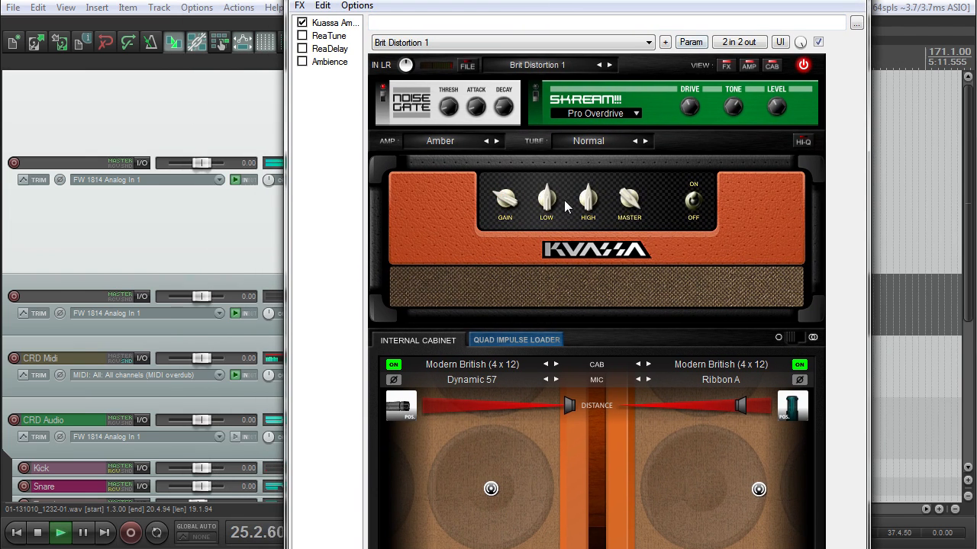
{"action": "left_click_drag", "start_coordinate": [580, 205], "coordinate": [558, 177]}
{"action": "double_click", "coordinate": [512, 201]}
{"action": "left_click_drag", "start_coordinate": [507, 204], "coordinate": [505, 220]}
{"action": "left_click_drag", "start_coordinate": [629, 192], "coordinate": [584, 228]}
{"action": "mouse_move", "coordinate": [514, 198]}
{"action": "left_mouse_down"}
{"action": "mouse_move", "coordinate": [542, 158]}
{"action": "mouse_move", "coordinate": [519, 207]}
{"action": "left_mouse_up"}
{"action": "left_click_drag", "start_coordinate": [381, 1], "coordinate": [543, 7]}
{"action": "key", "text": "space"}
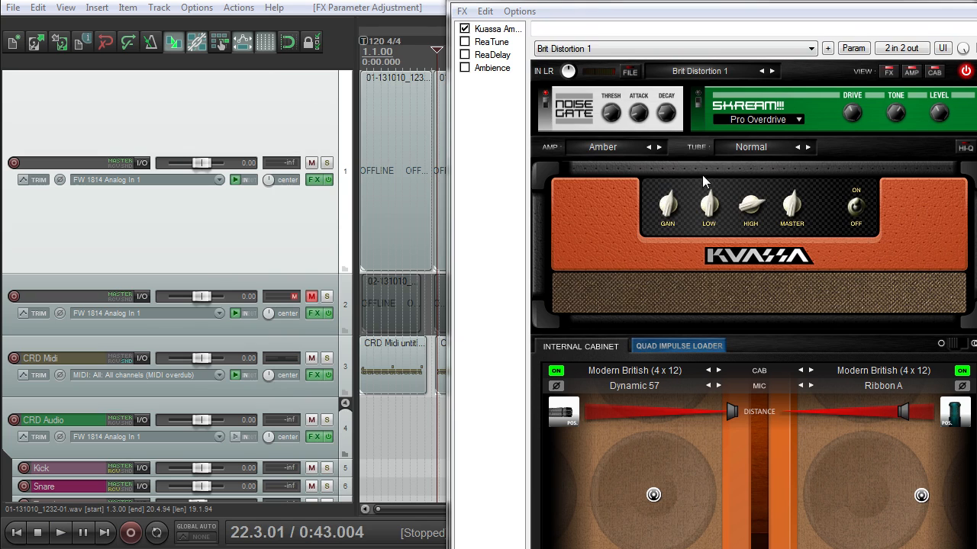
{"action": "left_click", "coordinate": [597, 149]}
Step: Play the Sunburst amp with track 1 soloed, adjusting its Gain, Master and Tone
{"action": "left_click", "coordinate": [607, 249]}
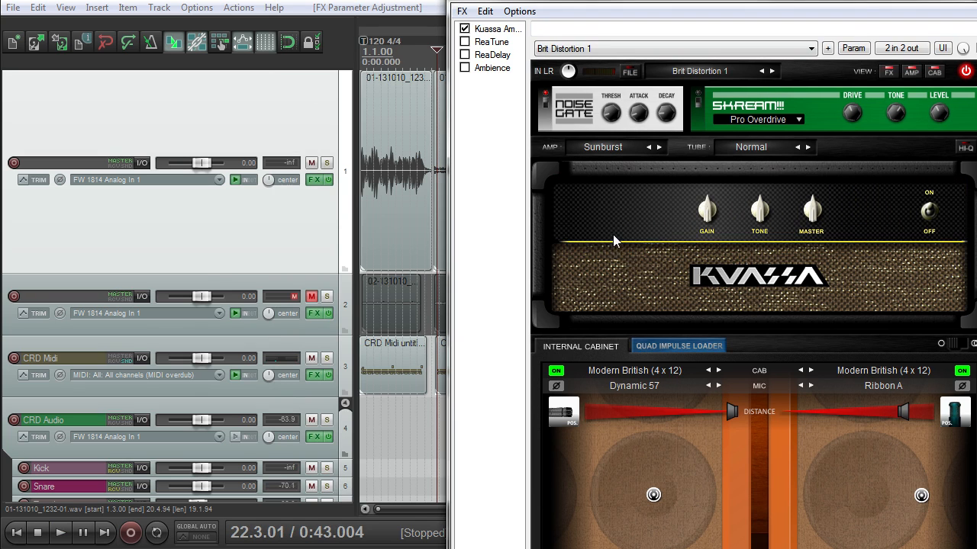
{"action": "key", "text": "space"}
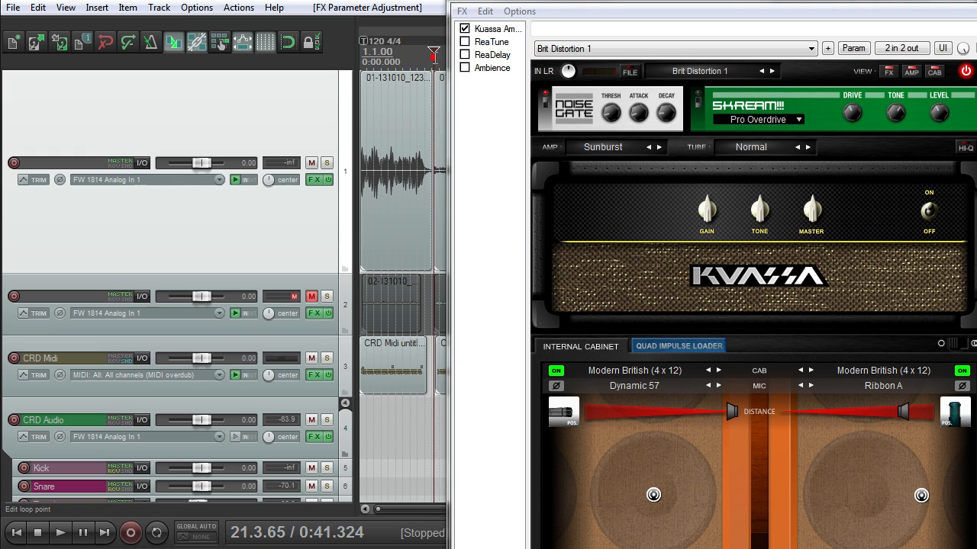
{"action": "left_click_drag", "start_coordinate": [705, 217], "coordinate": [725, 148]}
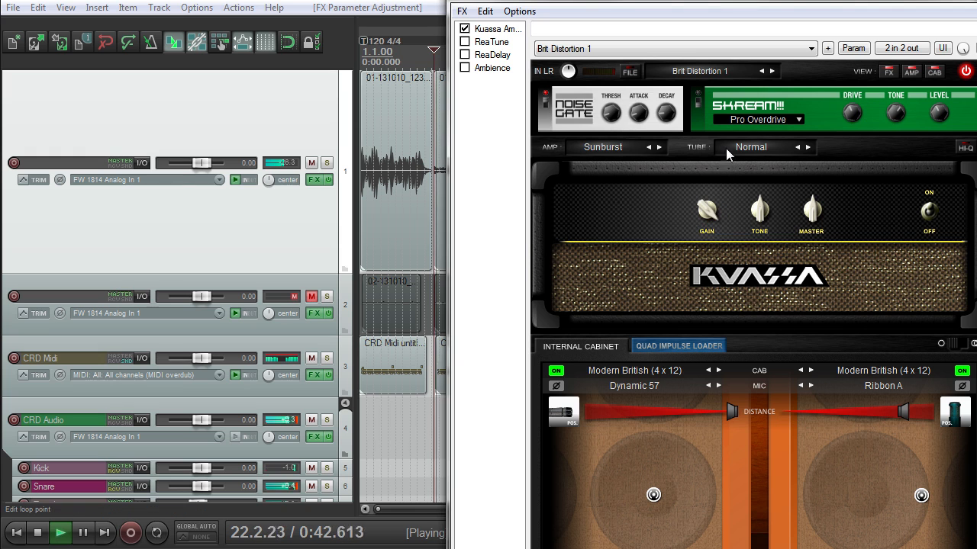
{"action": "left_click", "coordinate": [326, 163]}
{"action": "left_click_drag", "start_coordinate": [811, 213], "coordinate": [814, 200]}
{"action": "mouse_move", "coordinate": [760, 214]}
{"action": "left_mouse_down"}
{"action": "mouse_move", "coordinate": [788, 185]}
{"action": "mouse_move", "coordinate": [779, 195]}
{"action": "left_mouse_up"}
{"action": "mouse_move", "coordinate": [711, 215]}
{"action": "left_mouse_down"}
{"action": "mouse_move", "coordinate": [721, 193]}
{"action": "mouse_move", "coordinate": [689, 276]}
{"action": "mouse_move", "coordinate": [695, 383]}
{"action": "mouse_move", "coordinate": [721, 189]}
{"action": "mouse_move", "coordinate": [685, 241]}
{"action": "left_mouse_up"}
{"action": "left_click_drag", "start_coordinate": [767, 220], "coordinate": [751, 266]}
{"action": "key", "text": "space"}
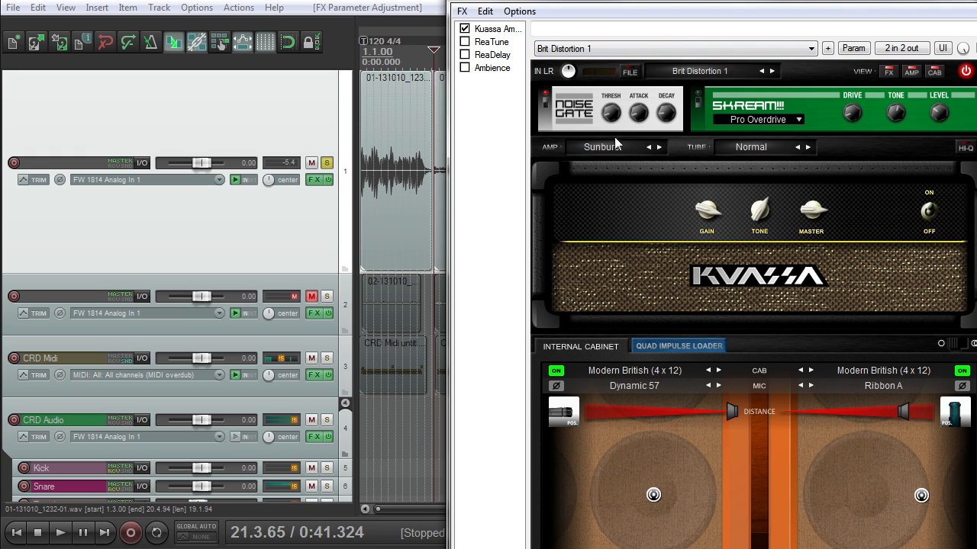
Step: Switch to the Emerald amp in crunch mode with Gain turned to maximum
{"action": "left_click", "coordinate": [617, 147]}
{"action": "left_click", "coordinate": [633, 267]}
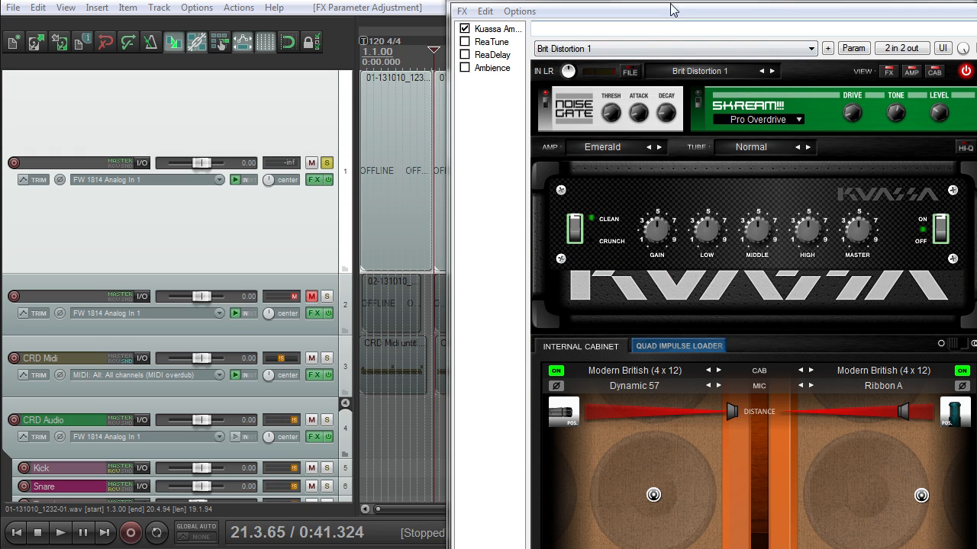
{"action": "left_click_drag", "start_coordinate": [673, 0], "coordinate": [497, 1]}
{"action": "left_click_drag", "start_coordinate": [676, 253], "coordinate": [709, 242]}
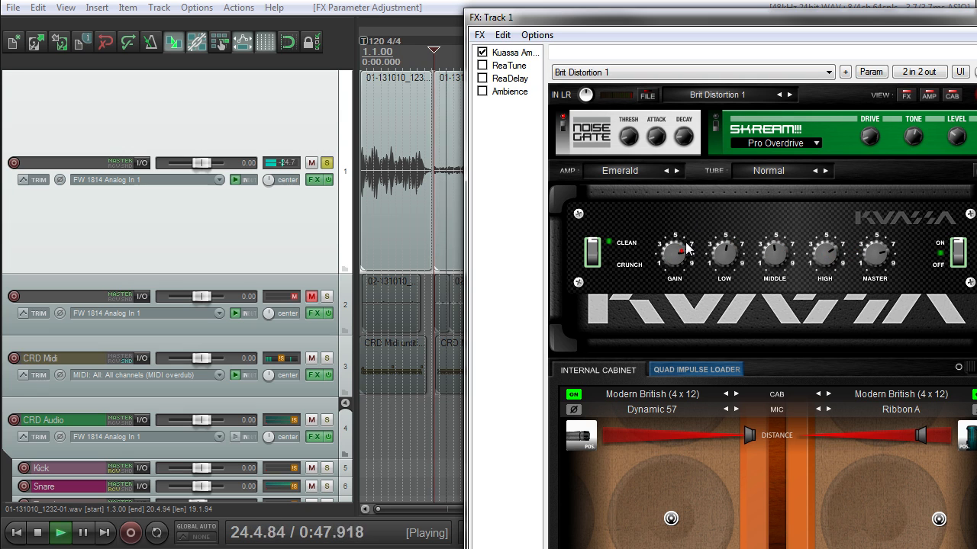
{"action": "left_click", "coordinate": [596, 260]}
{"action": "left_click_drag", "start_coordinate": [668, 253], "coordinate": [685, 213]}
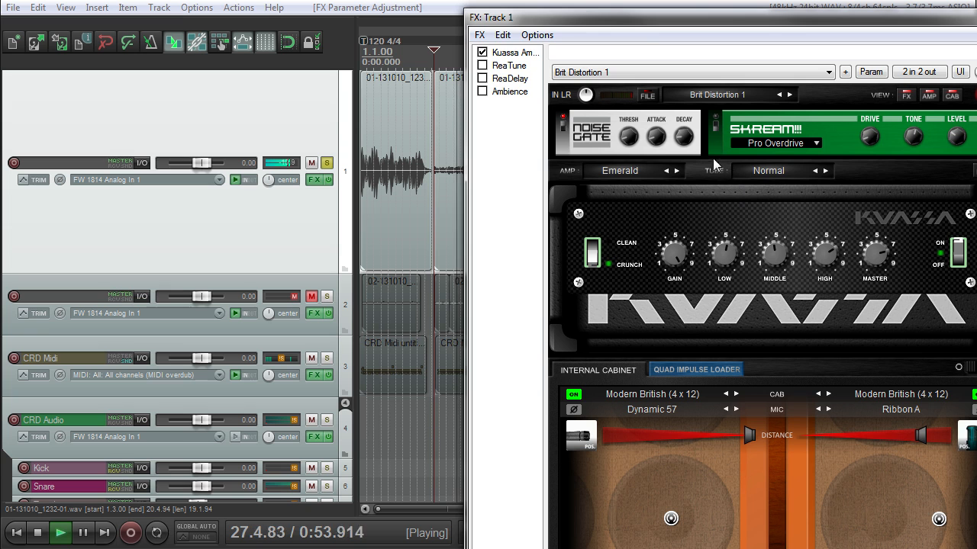
Step: Audition the Emerald crunch tone by playing and stopping the guitar
{"action": "left_click_drag", "start_coordinate": [661, 12], "coordinate": [634, 174]}
{"action": "key", "text": "space"}
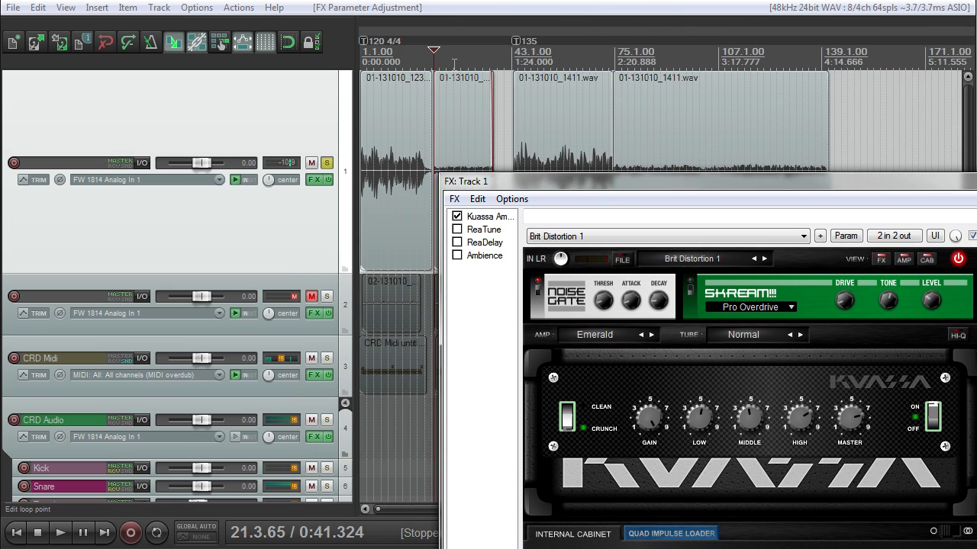
{"action": "key", "text": "space"}
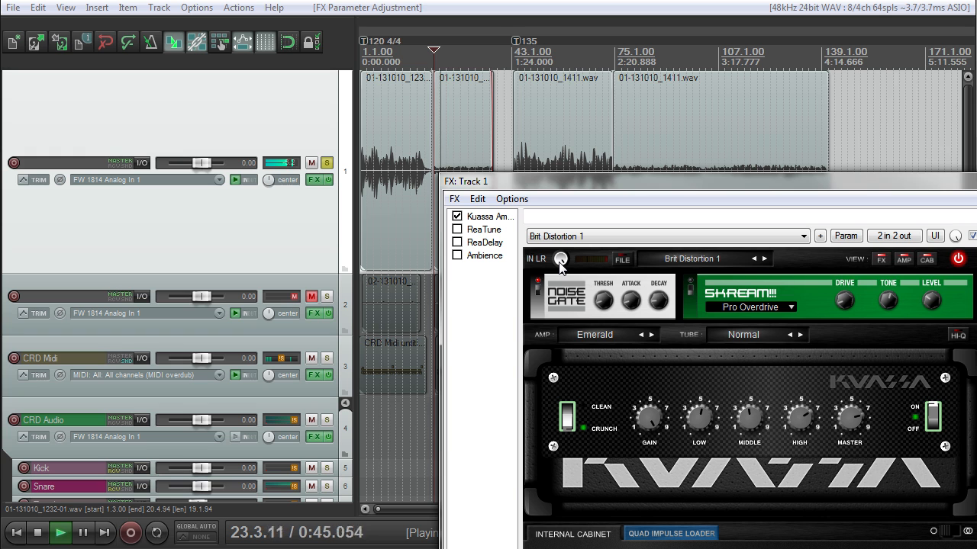
{"action": "key", "text": "space"}
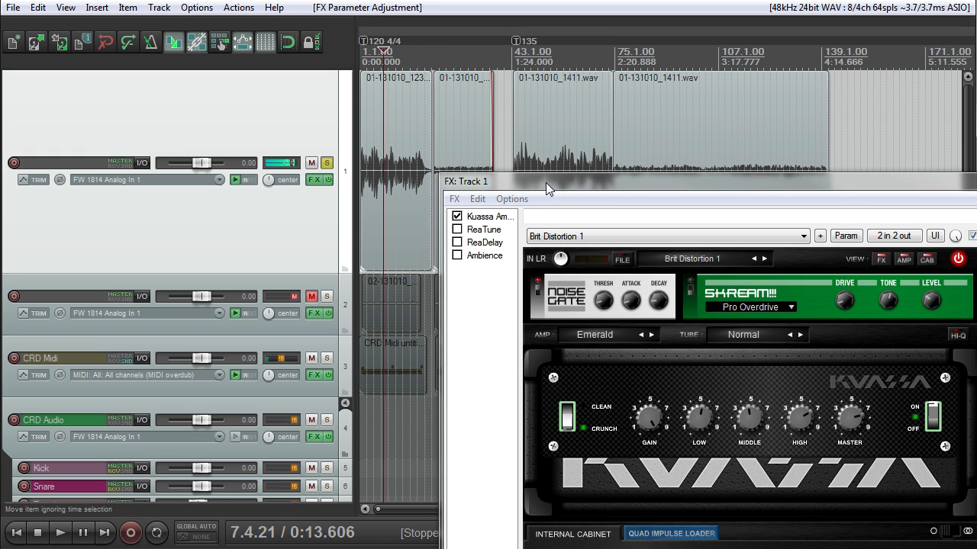
{"action": "left_click_drag", "start_coordinate": [546, 183], "coordinate": [458, 0]}
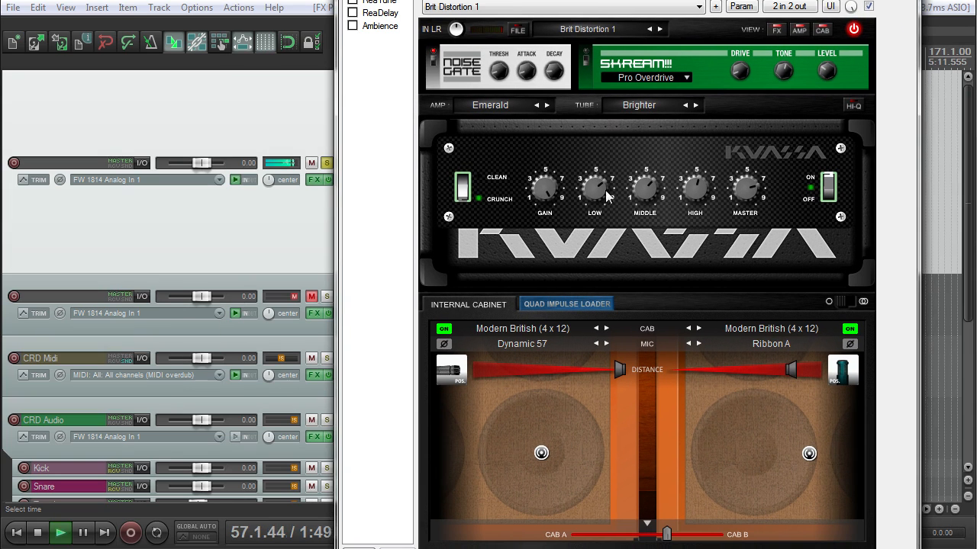
Step: Switch to the Scarlet amp and play, raising then lowering its Gain
{"action": "left_click", "coordinate": [496, 105]}
{"action": "left_click", "coordinate": [506, 244]}
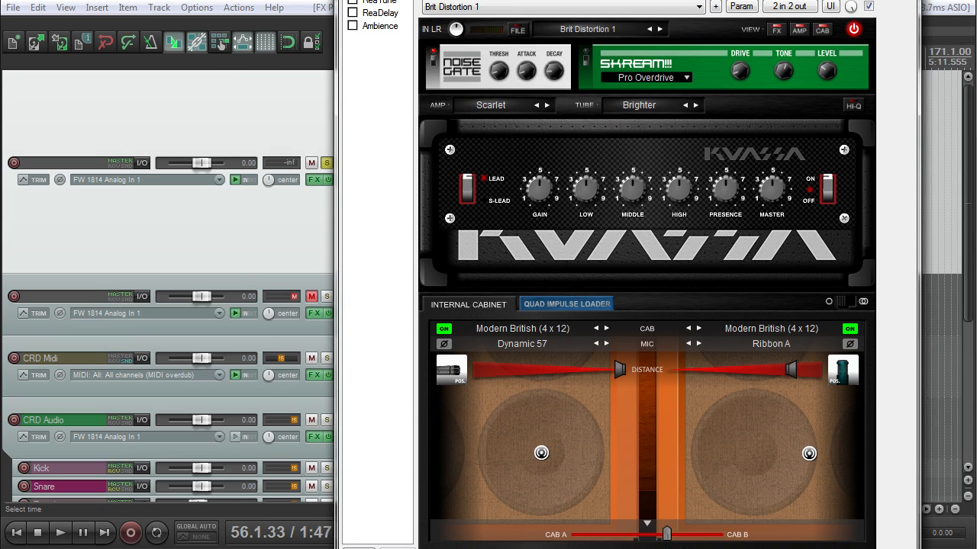
{"action": "left_click_drag", "start_coordinate": [572, 0], "coordinate": [366, 2]}
{"action": "key", "text": "space"}
{"action": "left_click_drag", "start_coordinate": [328, 200], "coordinate": [361, 138]}
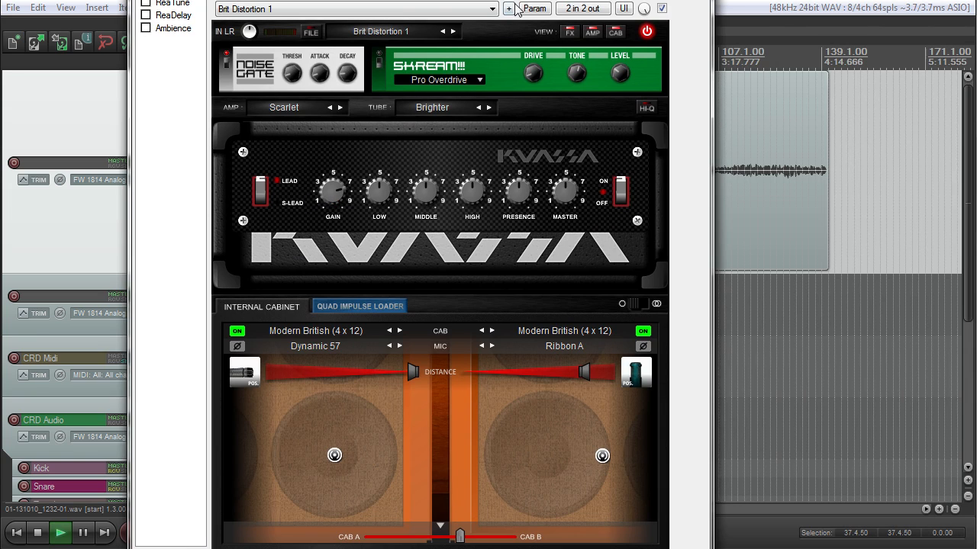
{"action": "left_click_drag", "start_coordinate": [427, 0], "coordinate": [403, 0]}
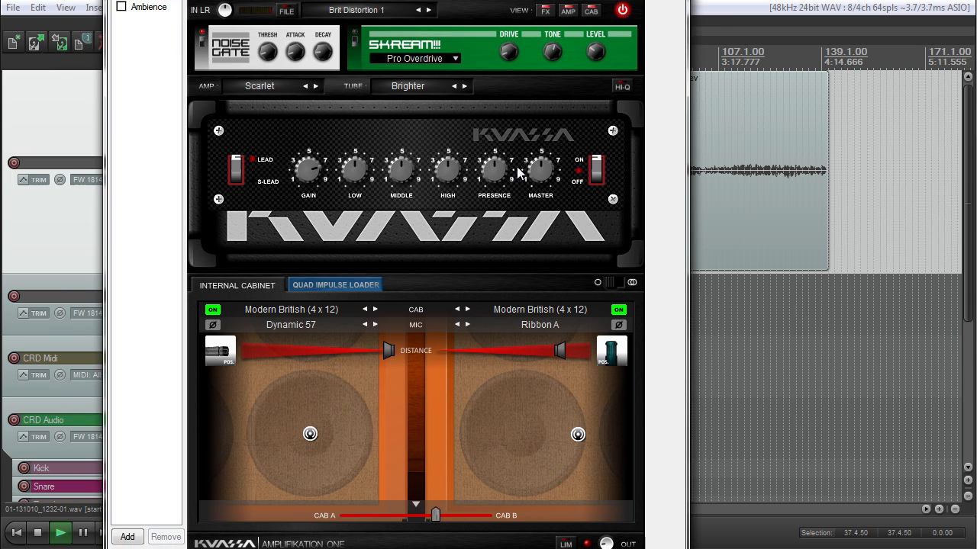
{"action": "left_click_drag", "start_coordinate": [303, 169], "coordinate": [323, 200]}
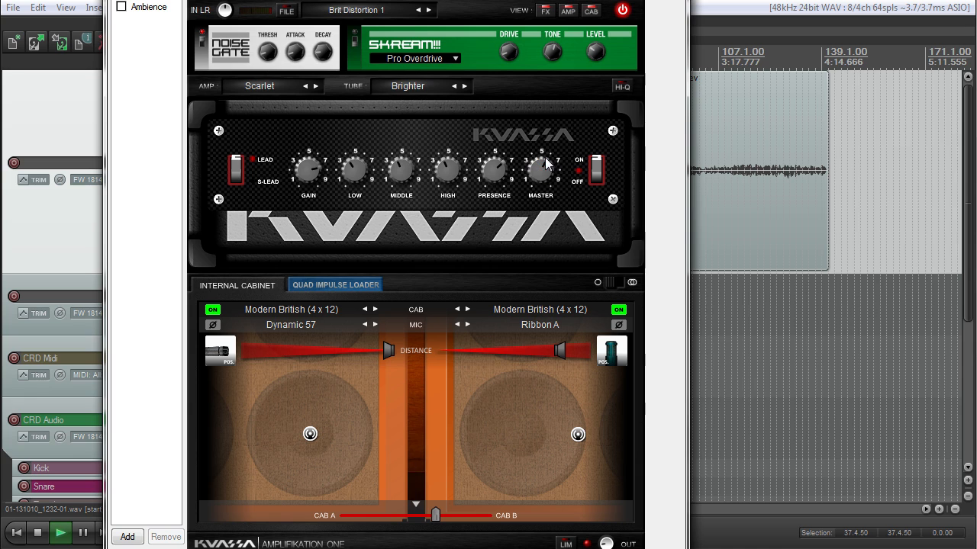
Step: Put the Scarlet amp on its S-LEAD channel and adjust the Low
{"action": "left_click", "coordinate": [236, 169]}
{"action": "left_click_drag", "start_coordinate": [357, 170], "coordinate": [486, 172]}
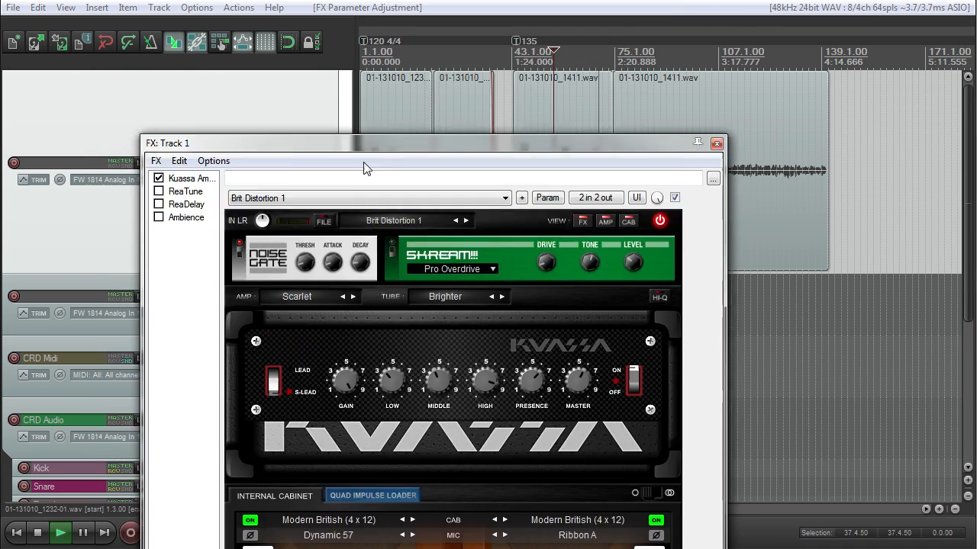
{"action": "left_click_drag", "start_coordinate": [364, 168], "coordinate": [381, 207]}
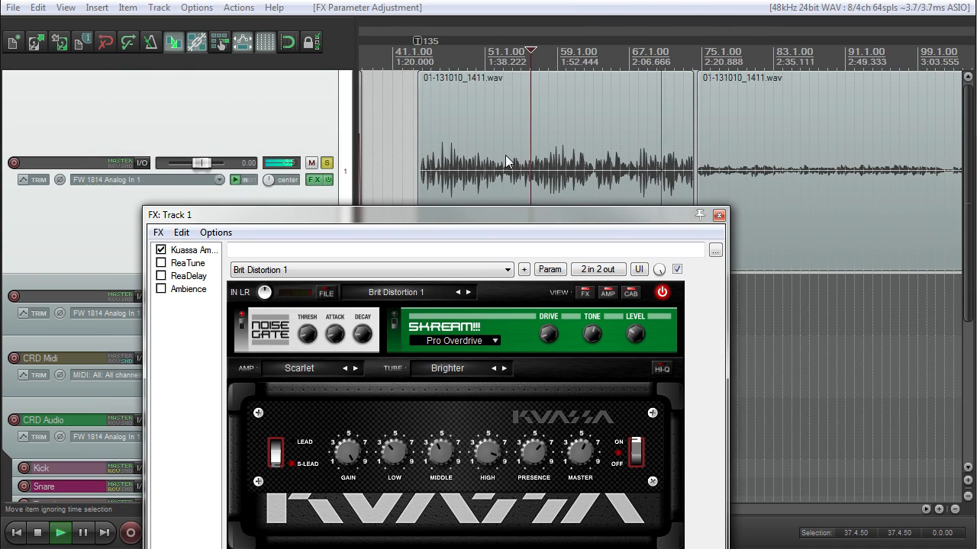
{"action": "left_click_drag", "start_coordinate": [502, 218], "coordinate": [533, 0]}
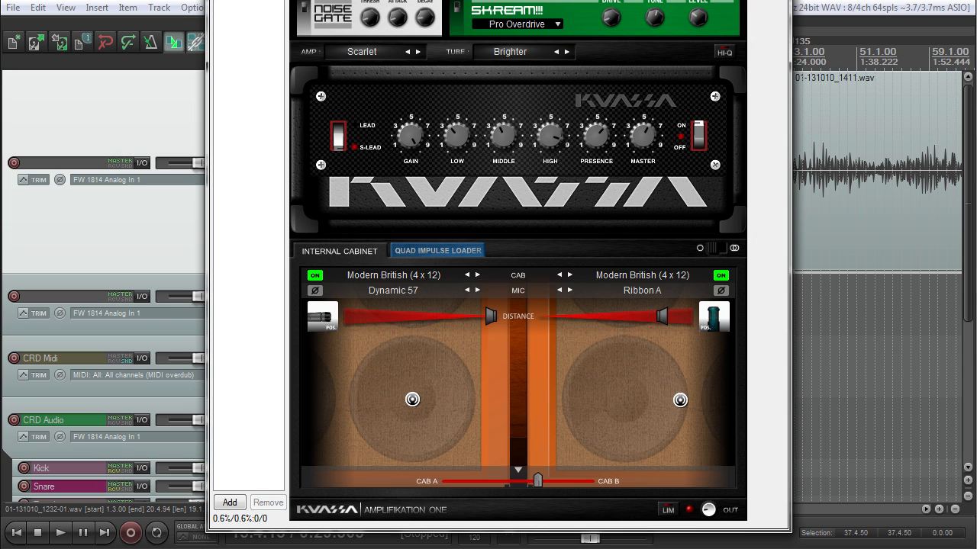
{"action": "left_click_drag", "start_coordinate": [427, 0], "coordinate": [405, 0]}
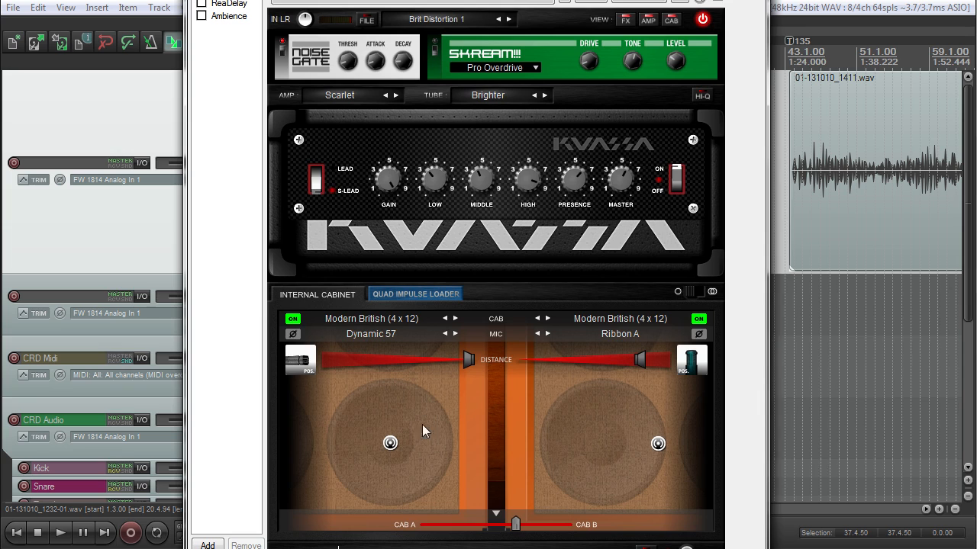
Step: Move the left cabinet mic across the speaker during playback and set the cabinets to stereo
{"action": "left_click_drag", "start_coordinate": [390, 442], "coordinate": [361, 446]}
{"action": "key", "text": "space"}
{"action": "left_click_drag", "start_coordinate": [361, 446], "coordinate": [338, 440]}
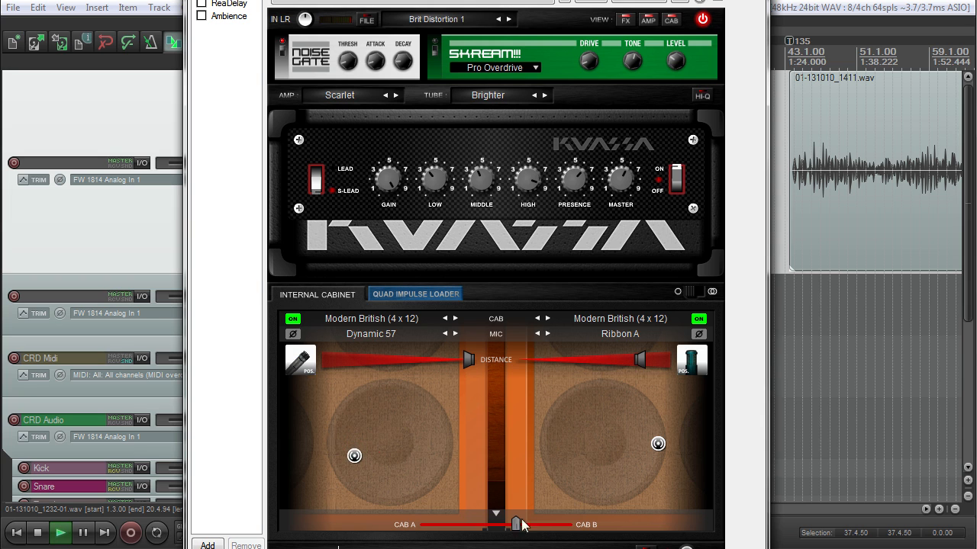
{"action": "left_click", "coordinate": [683, 292]}
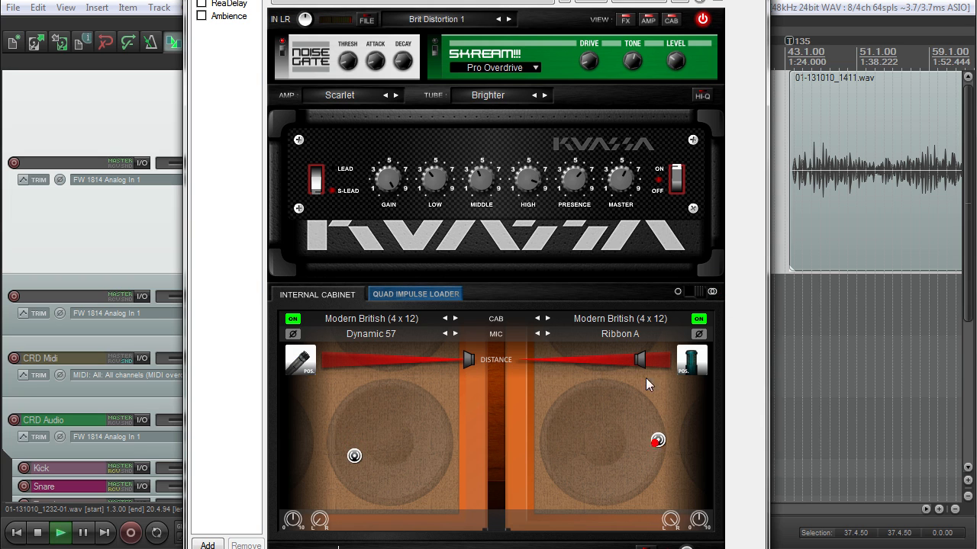
Step: Change the right cabinet to Wooden Japan (1 x 12) and adjust its mic distance
{"action": "left_click", "coordinate": [641, 319]}
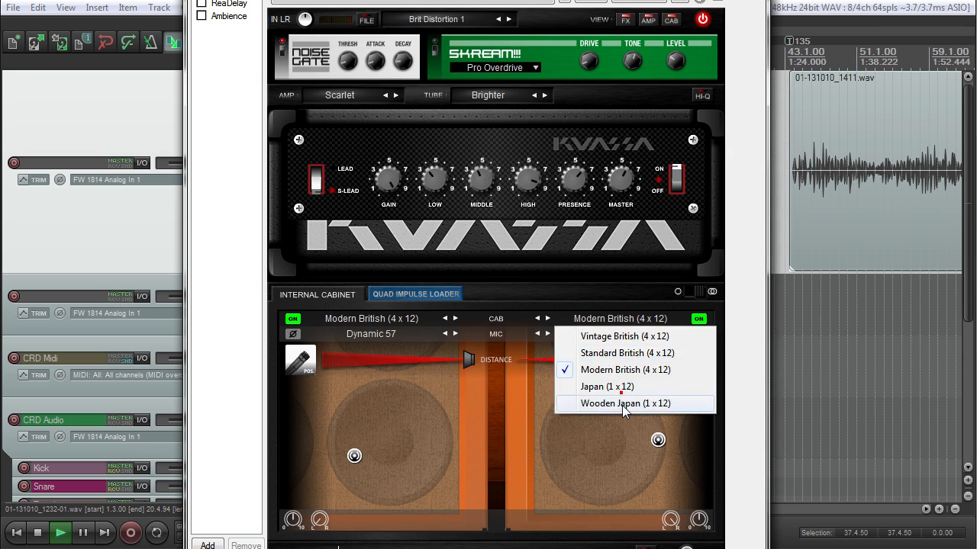
{"action": "left_click", "coordinate": [622, 403]}
{"action": "left_click_drag", "start_coordinate": [639, 362], "coordinate": [566, 362]}
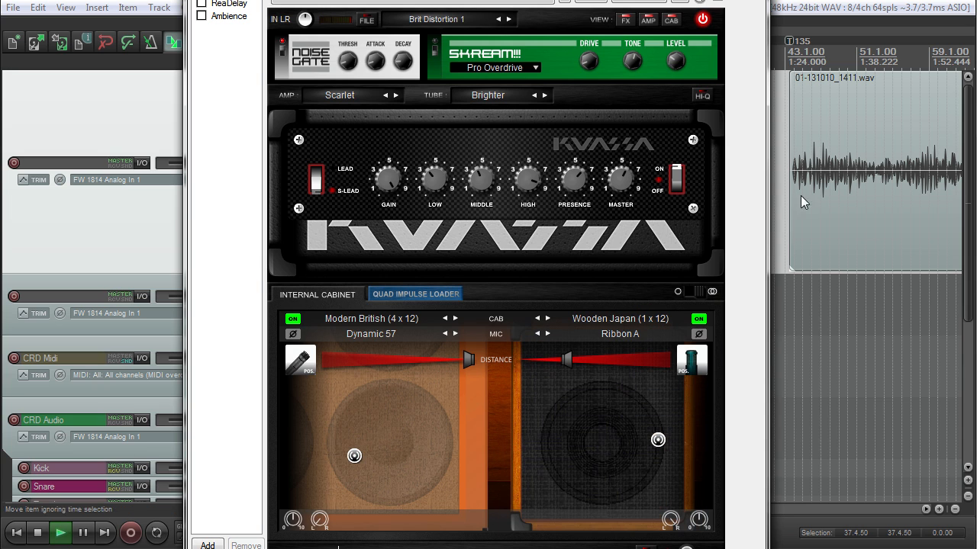
{"action": "left_click_drag", "start_coordinate": [602, 0], "coordinate": [569, 0]}
Step: Switch to the Custom amp, raise its Gain, and enable the pedal as Distortion III
{"action": "left_click", "coordinate": [341, 133]}
{"action": "left_click", "coordinate": [336, 148]}
{"action": "left_click_drag", "start_coordinate": [392, 267], "coordinate": [401, 227]}
{"action": "left_click", "coordinate": [421, 86]}
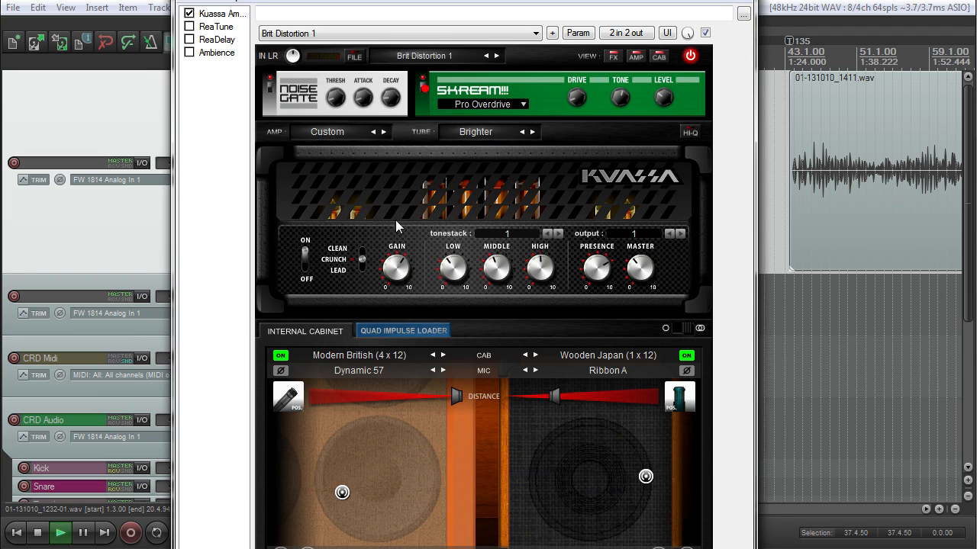
{"action": "left_click", "coordinate": [477, 105]}
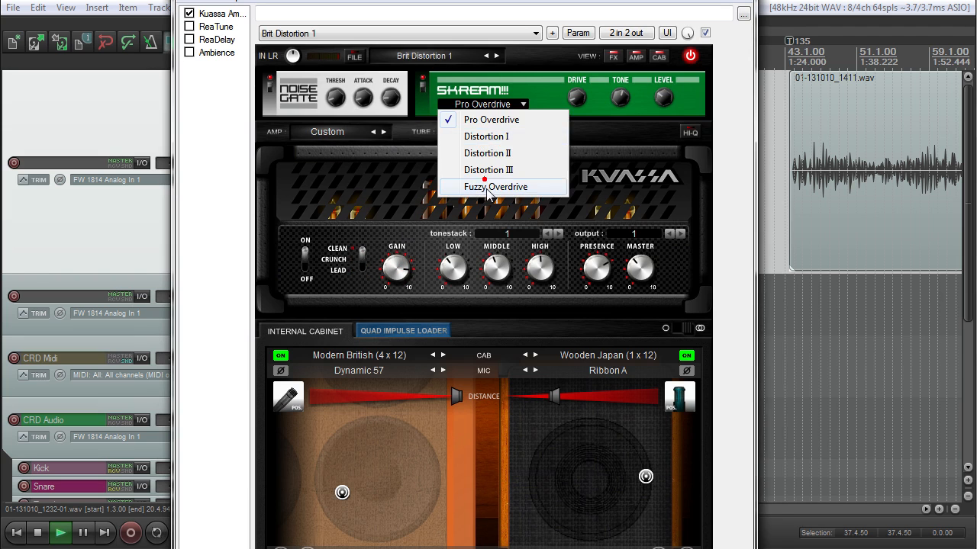
{"action": "left_click", "coordinate": [489, 171]}
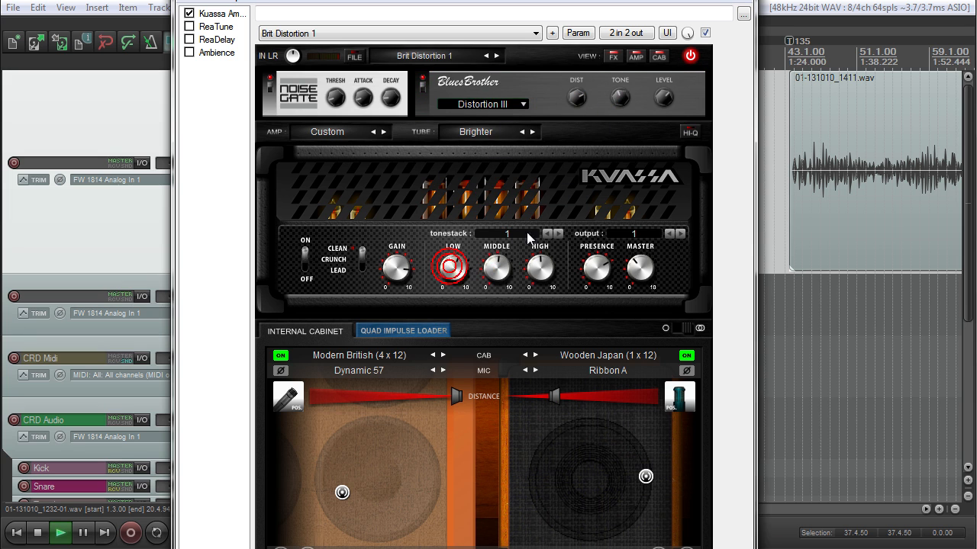
Step: Set the tonestack to 18 and switch the amp channel from clean to crunch
{"action": "left_click", "coordinate": [496, 234]}
{"action": "left_click", "coordinate": [506, 534]}
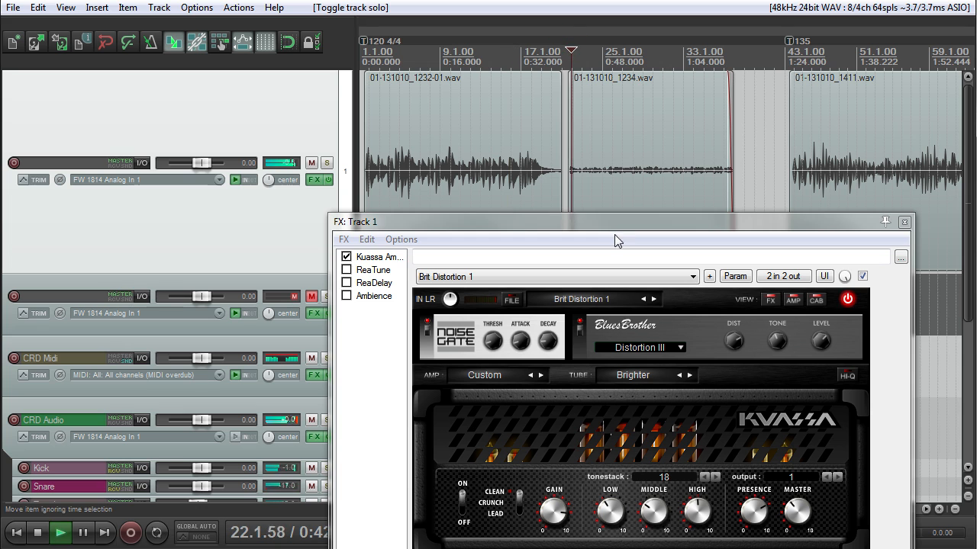
{"action": "left_click", "coordinate": [614, 233]}
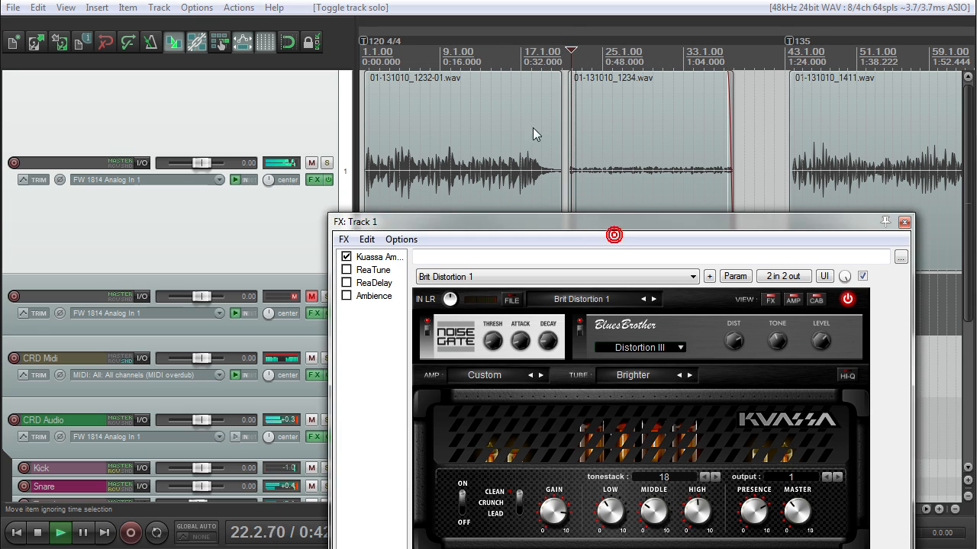
{"action": "left_click_drag", "start_coordinate": [604, 219], "coordinate": [465, 0]}
{"action": "left_click", "coordinate": [379, 259]}
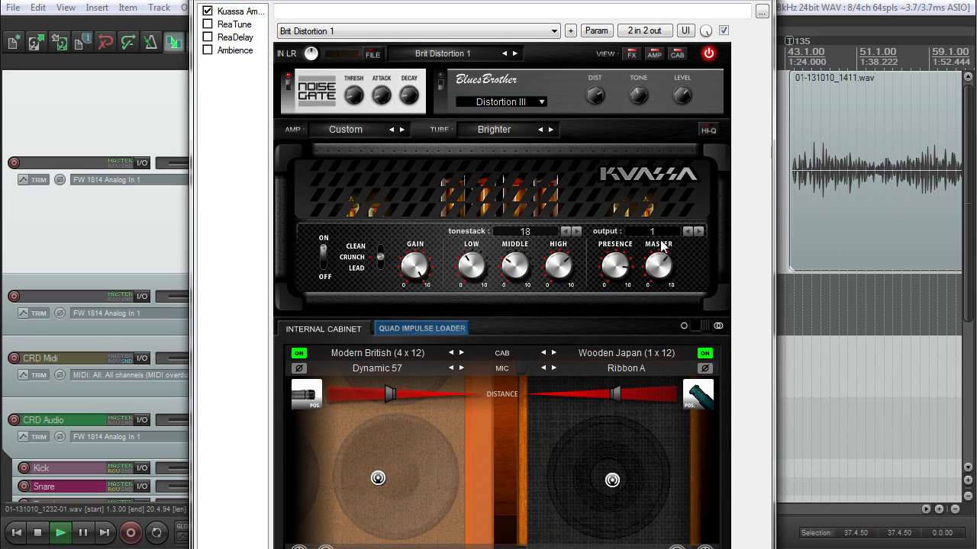
Step: Load the Bode Distortion_1 preset and play the guitar from near the project start
{"action": "key", "text": "space"}
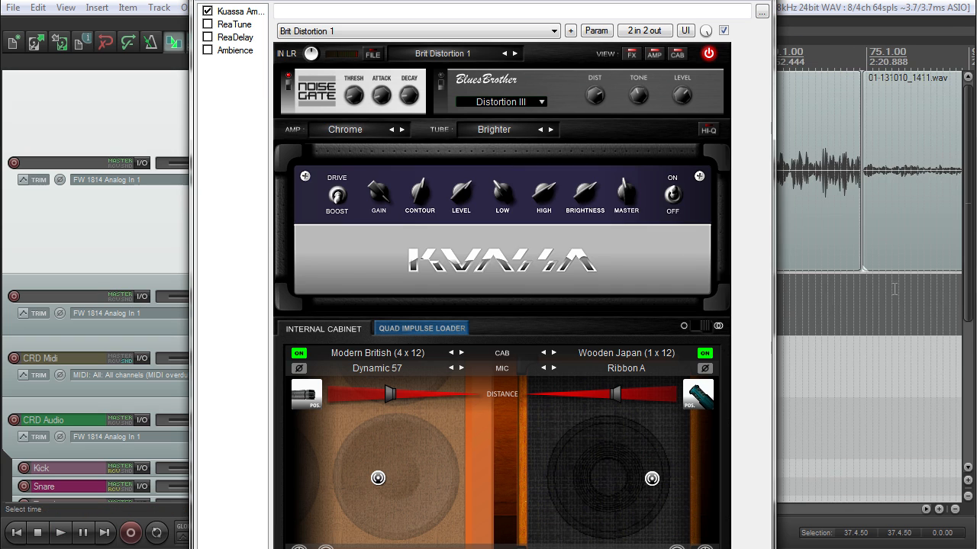
{"action": "left_click_drag", "start_coordinate": [451, 1], "coordinate": [504, 1]}
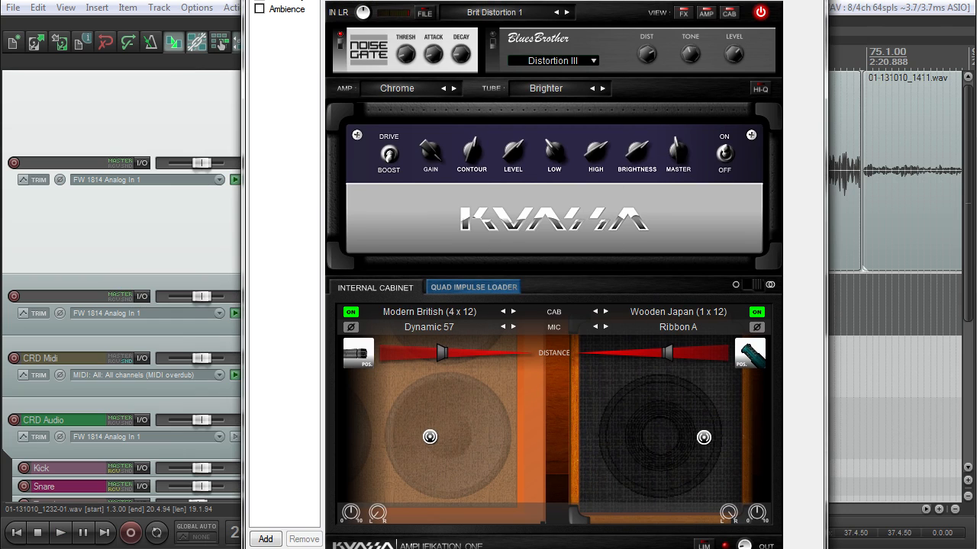
{"action": "left_click", "coordinate": [495, 12]}
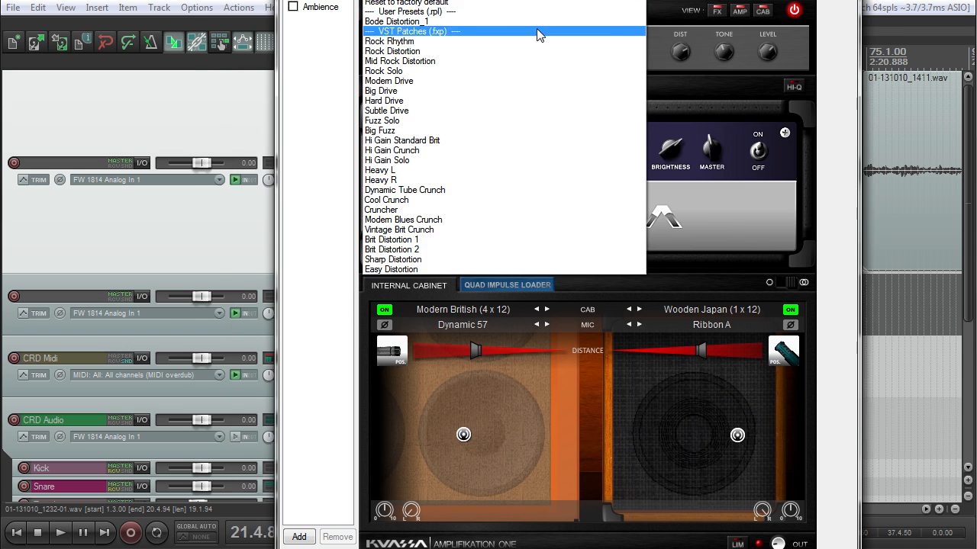
{"action": "left_click", "coordinate": [492, 23]}
{"action": "left_click", "coordinate": [376, 36]}
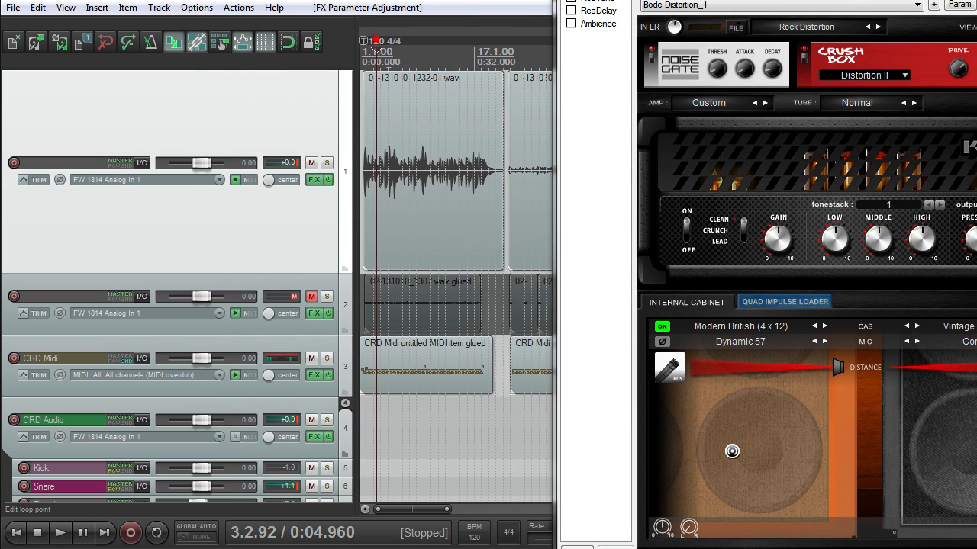
{"action": "key", "text": "space"}
Step: Narrow and rearrange the effects window over the tracks, showing the Kuassa plugin in the chain
{"action": "scroll", "coordinate": [429, 180], "scroll_direction": "up", "scroll_amount": 4}
{"action": "scroll", "coordinate": [432, 188], "scroll_direction": "down", "scroll_amount": 2}
{"action": "scroll", "coordinate": [439, 186], "scroll_direction": "down", "scroll_amount": 2}
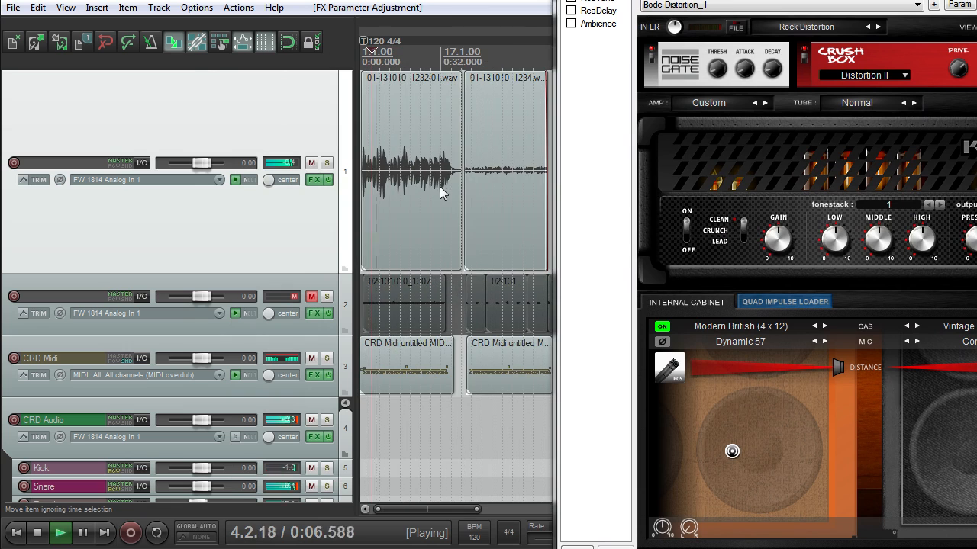
{"action": "scroll", "coordinate": [454, 208], "scroll_direction": "up", "scroll_amount": 3}
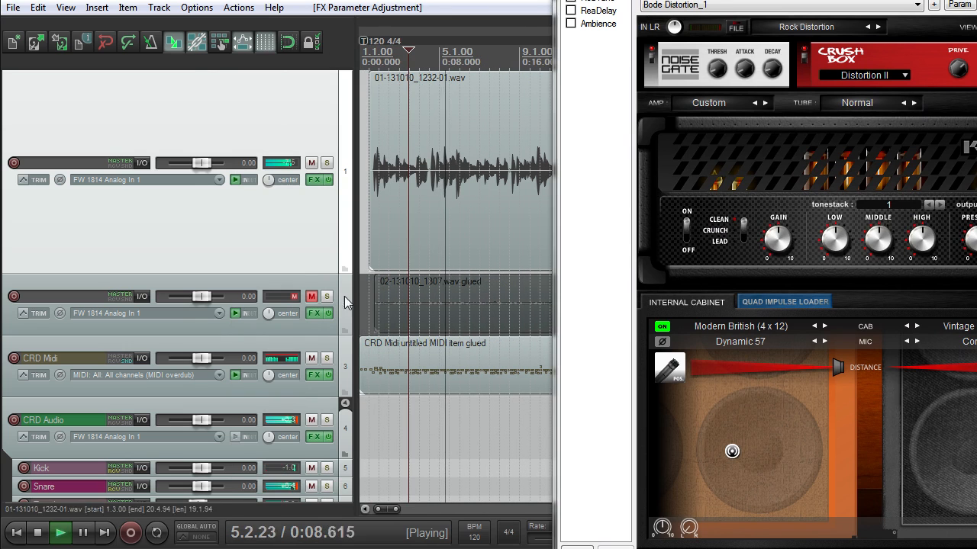
{"action": "left_click_drag", "start_coordinate": [656, 0], "coordinate": [312, 0]}
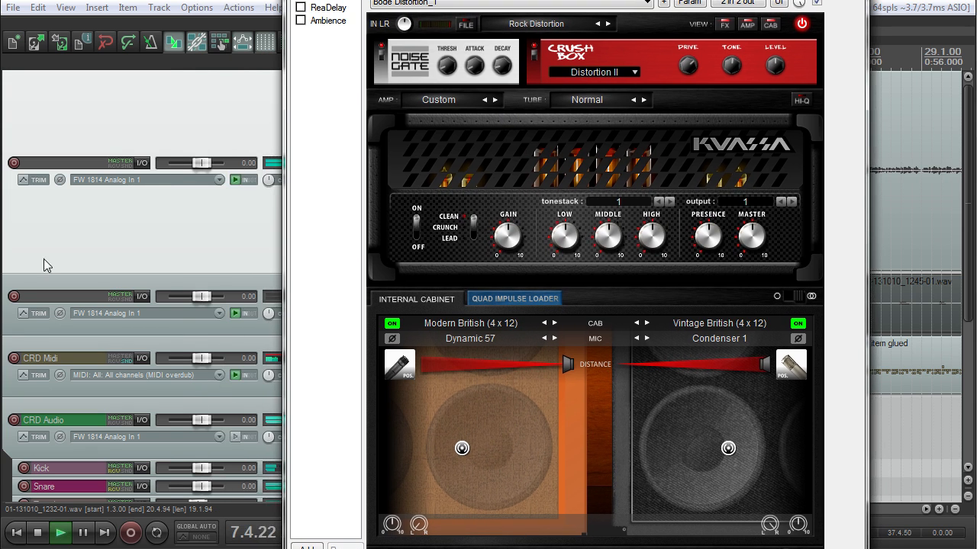
{"action": "scroll", "coordinate": [44, 267], "scroll_direction": "down", "scroll_amount": 3}
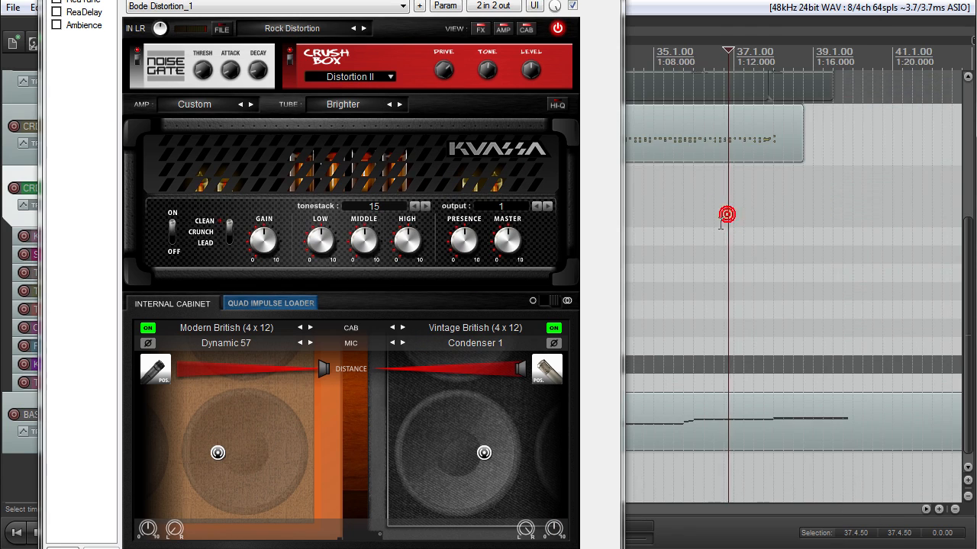
{"action": "scroll", "coordinate": [646, 232], "scroll_direction": "down", "scroll_amount": 5}
{"action": "left_click_drag", "start_coordinate": [379, 0], "coordinate": [591, 0]}
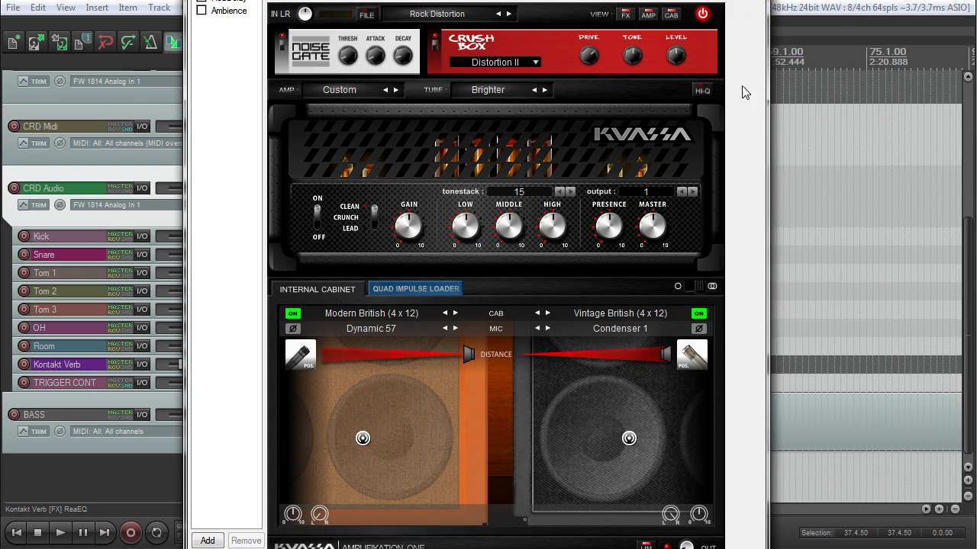
{"action": "left_click_drag", "start_coordinate": [765, 84], "coordinate": [728, 86]}
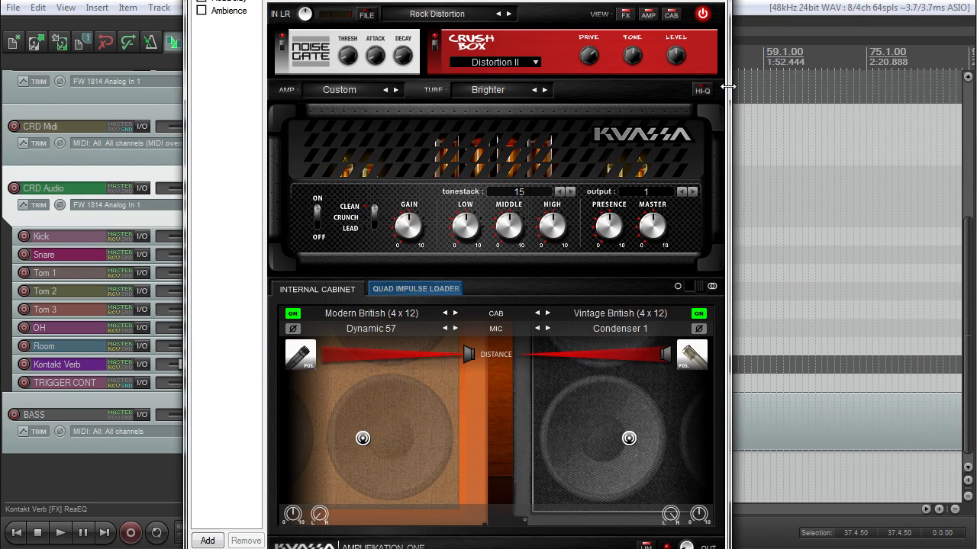
{"action": "left_click_drag", "start_coordinate": [282, 0], "coordinate": [324, 5]}
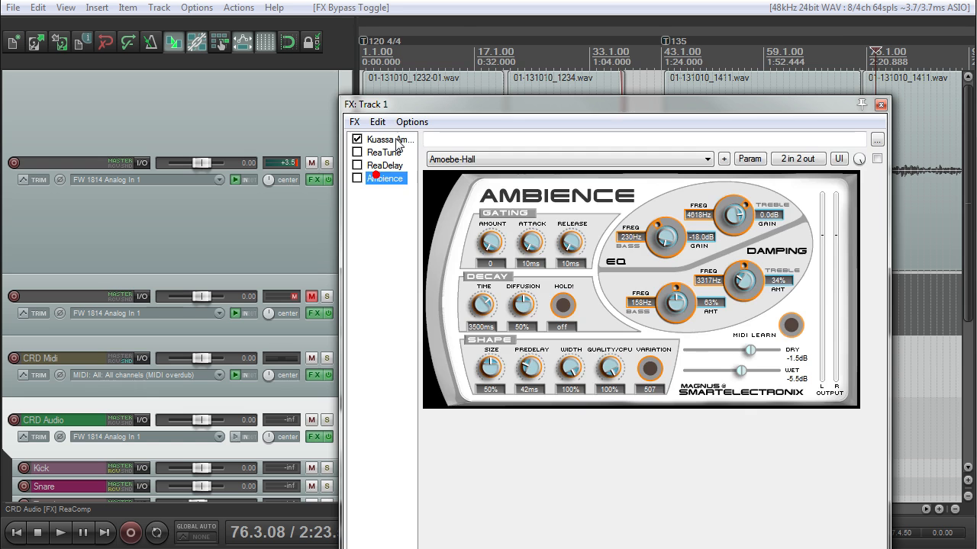
{"action": "left_click", "coordinate": [375, 137]}
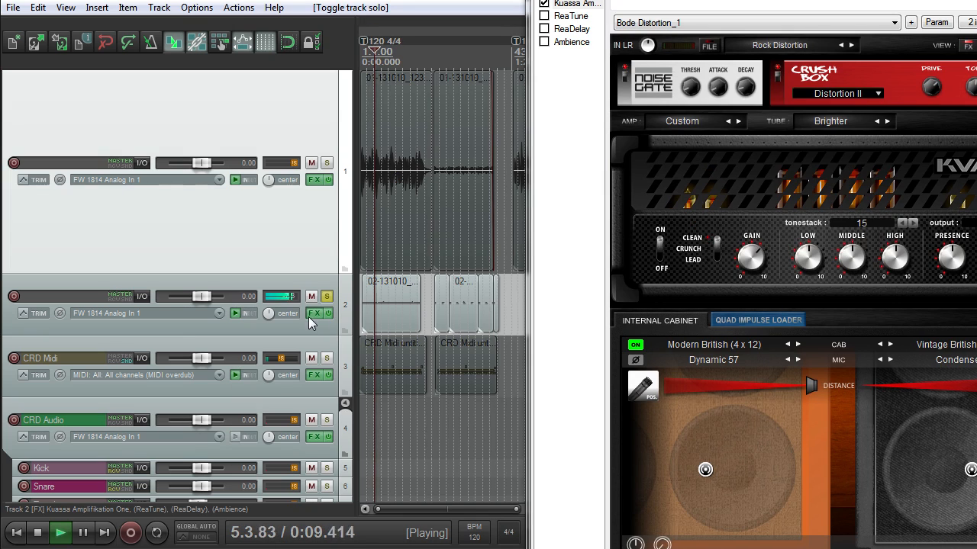
Step: Enable Ambience in track 2's chain and adjust its predelay, a level setting and decay time
{"action": "left_click", "coordinate": [311, 316]}
{"action": "left_click", "coordinate": [580, 12]}
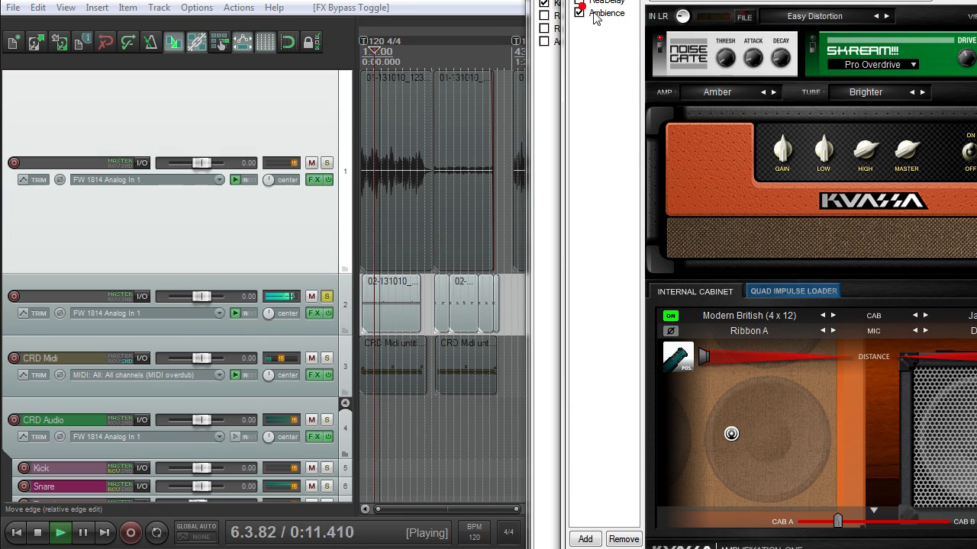
{"action": "left_click", "coordinate": [605, 13]}
{"action": "left_click_drag", "start_coordinate": [751, 201], "coordinate": [751, 193]}
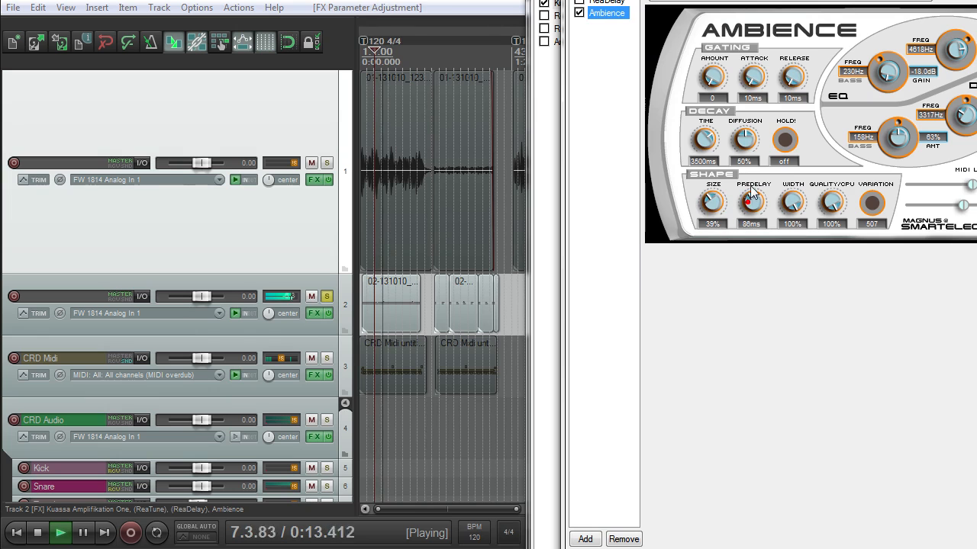
{"action": "left_click_drag", "start_coordinate": [960, 206], "coordinate": [933, 207]}
{"action": "mouse_move", "coordinate": [717, 144]}
{"action": "left_mouse_down"}
{"action": "mouse_move", "coordinate": [698, 189]}
{"action": "mouse_move", "coordinate": [706, 145]}
{"action": "left_mouse_up"}
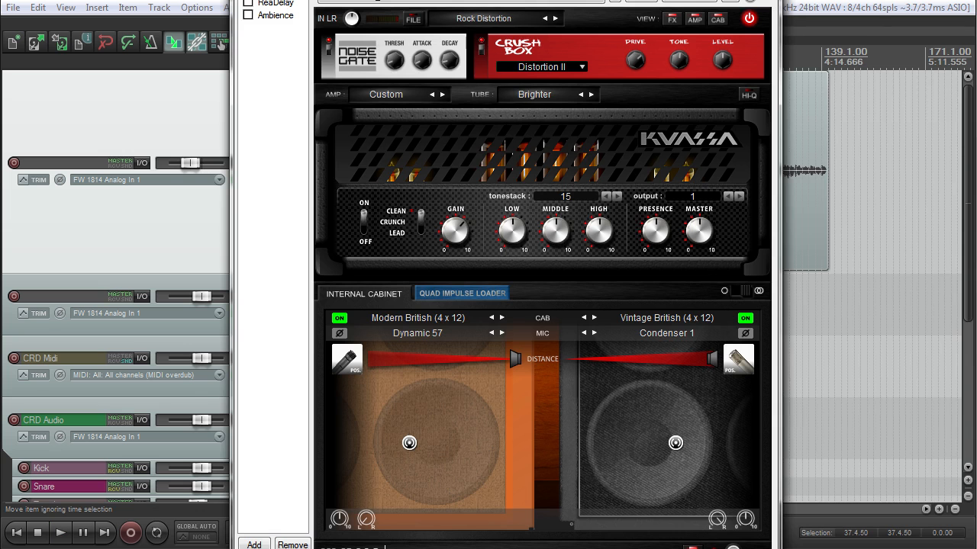
{"action": "left_click_drag", "start_coordinate": [503, 2], "coordinate": [488, 1]}
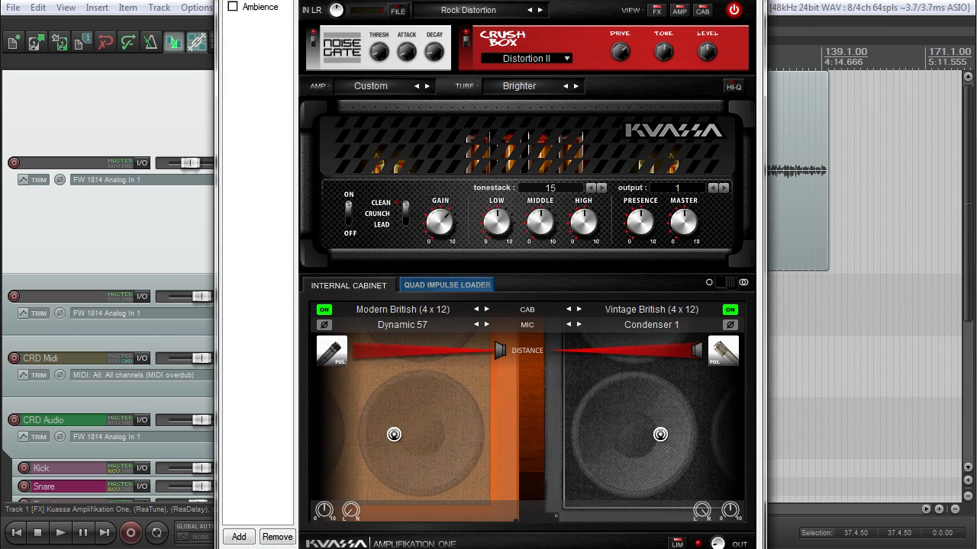